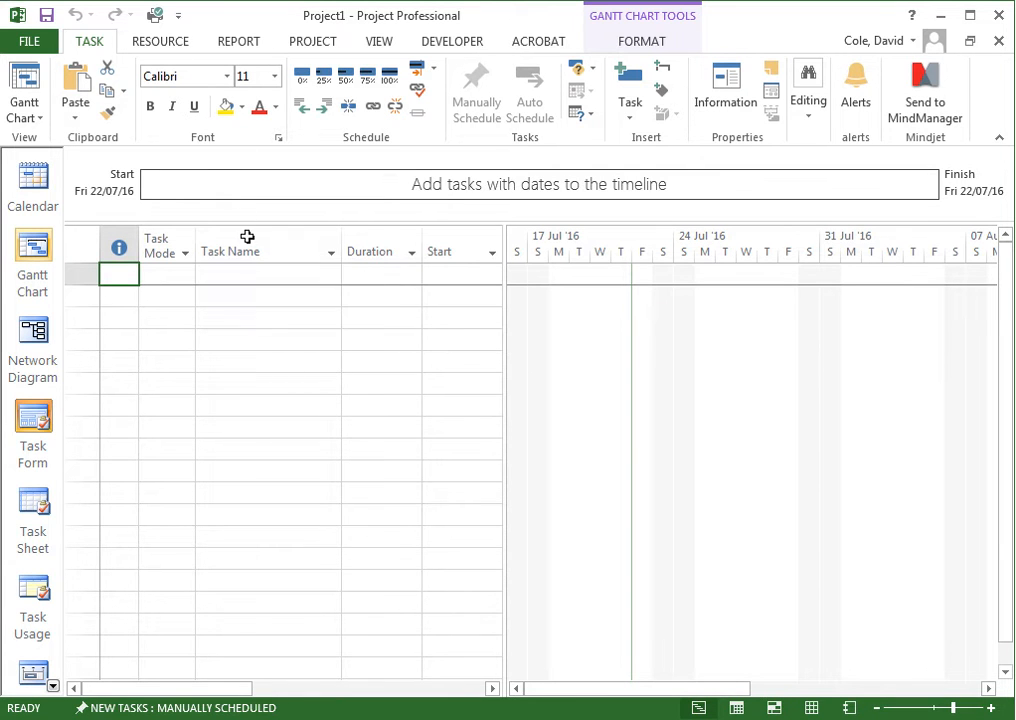
# - Enter Task A in the first row of the task list with a duration of 3 days
pyautogui.click(249, 272)
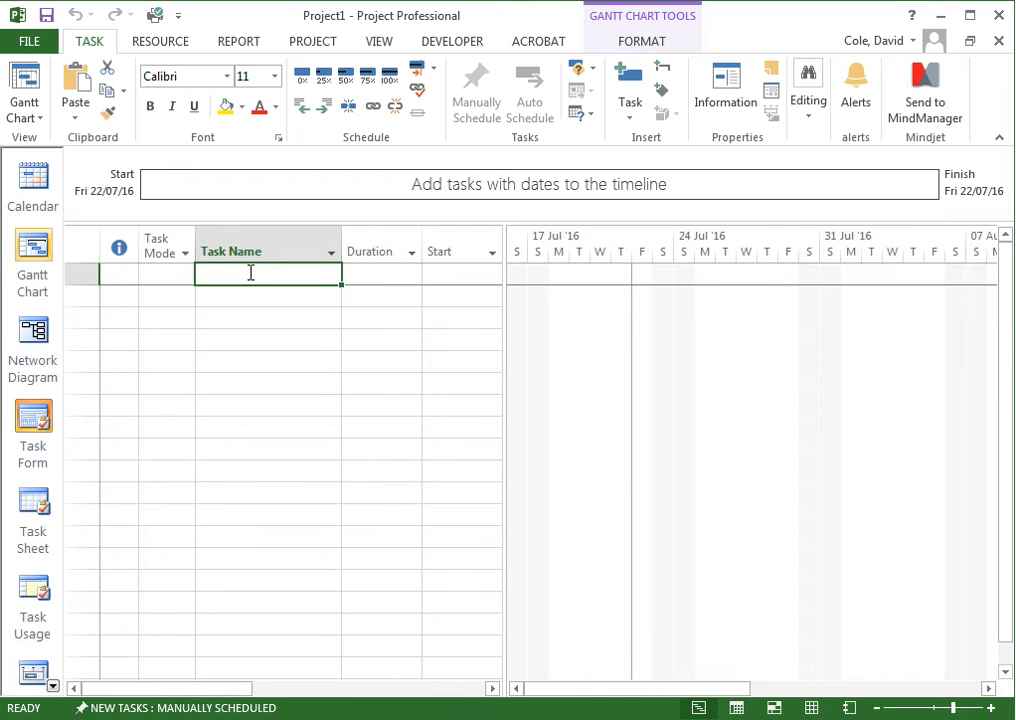
pyautogui.write('Task')
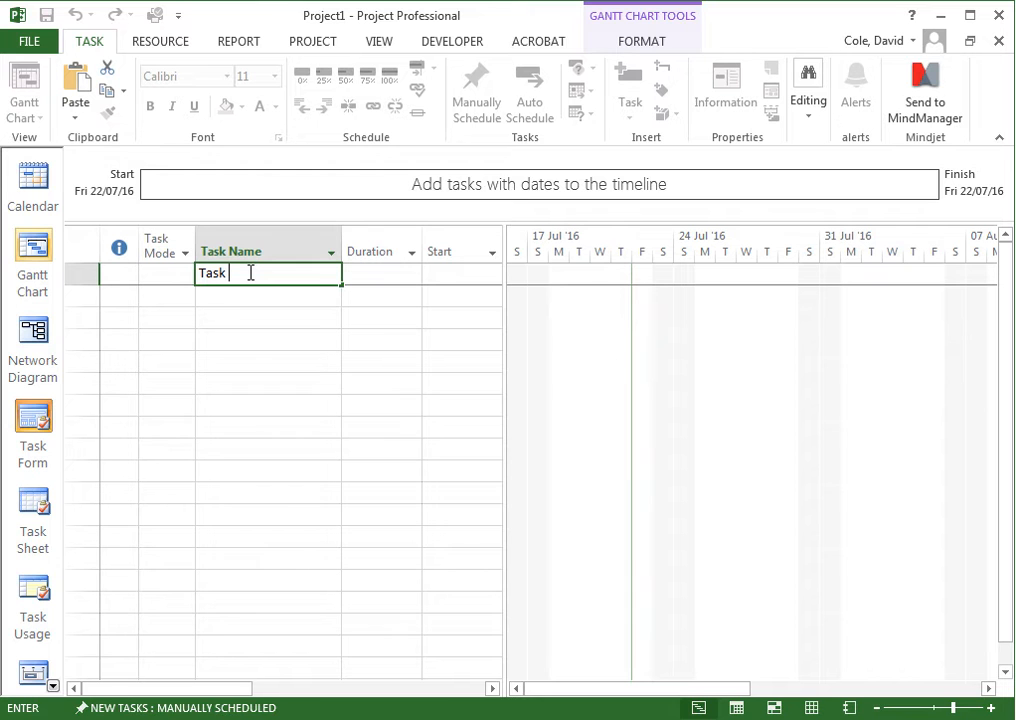
pyautogui.write(' A')
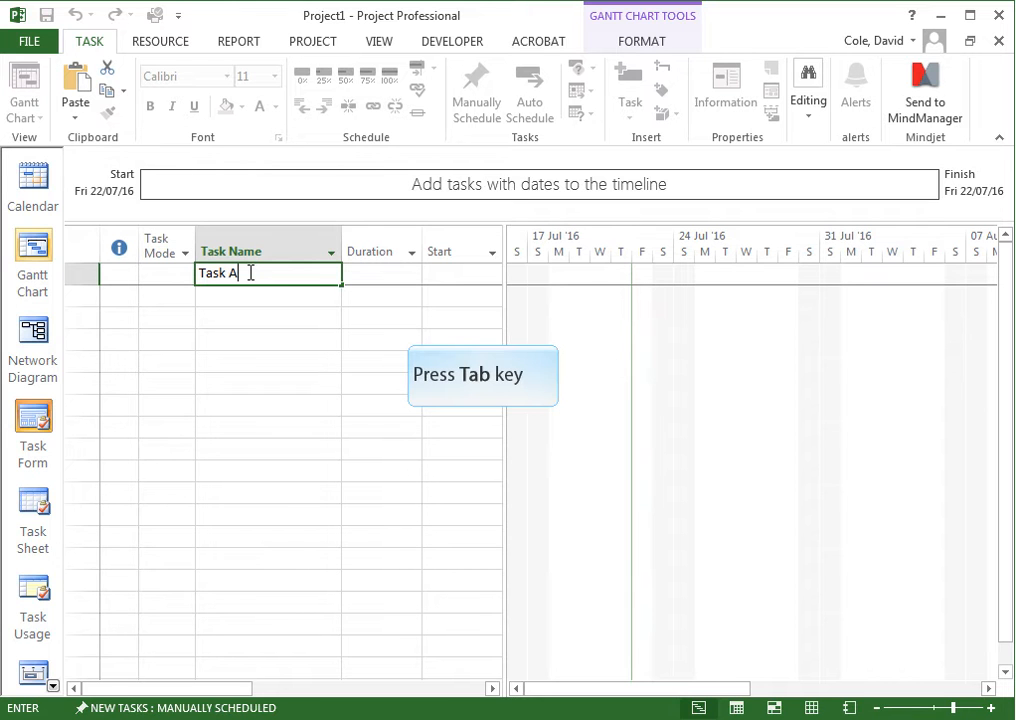
pyautogui.press('Tab')
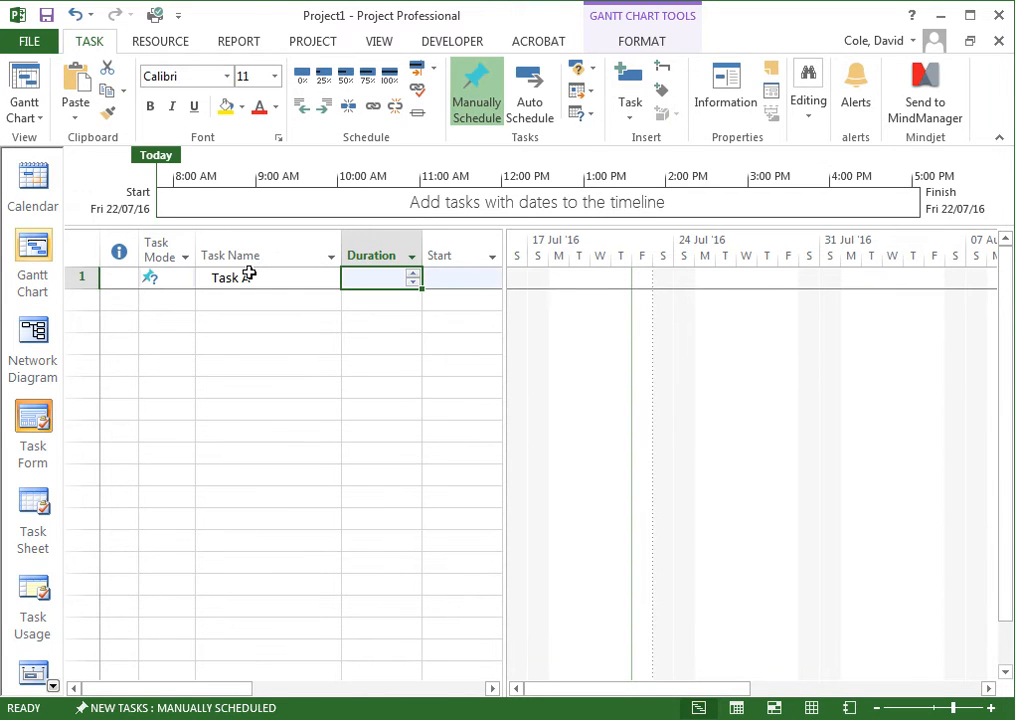
pyautogui.write('3 days')
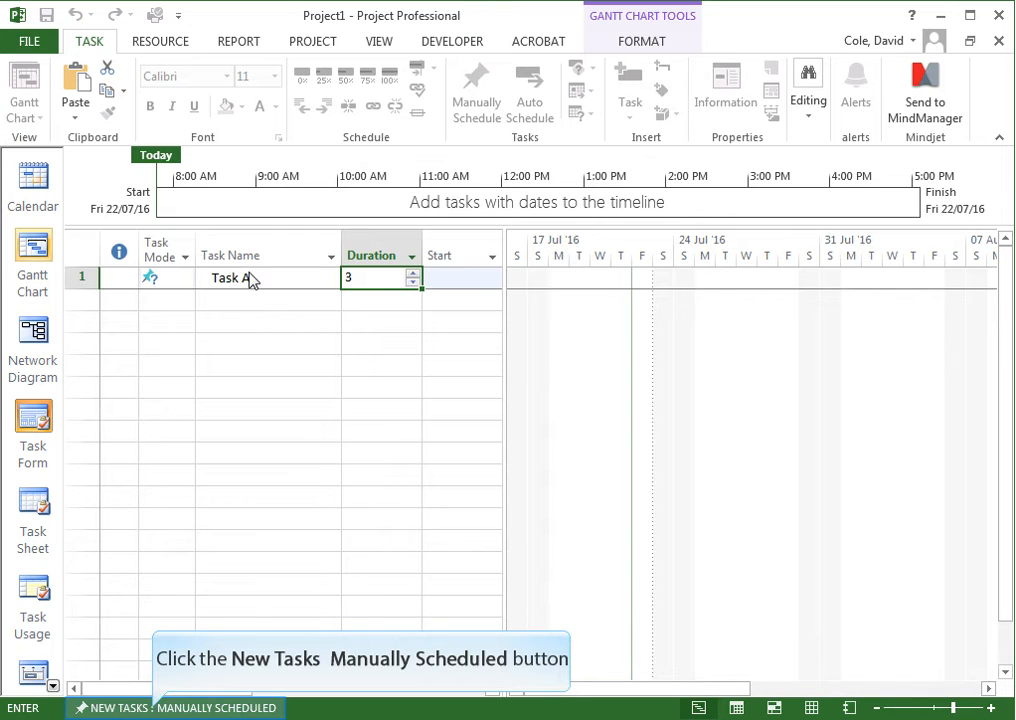
# - Set new tasks to be auto scheduled by default and switch Task A's mode to Auto Scheduled
pyautogui.click(153, 708)
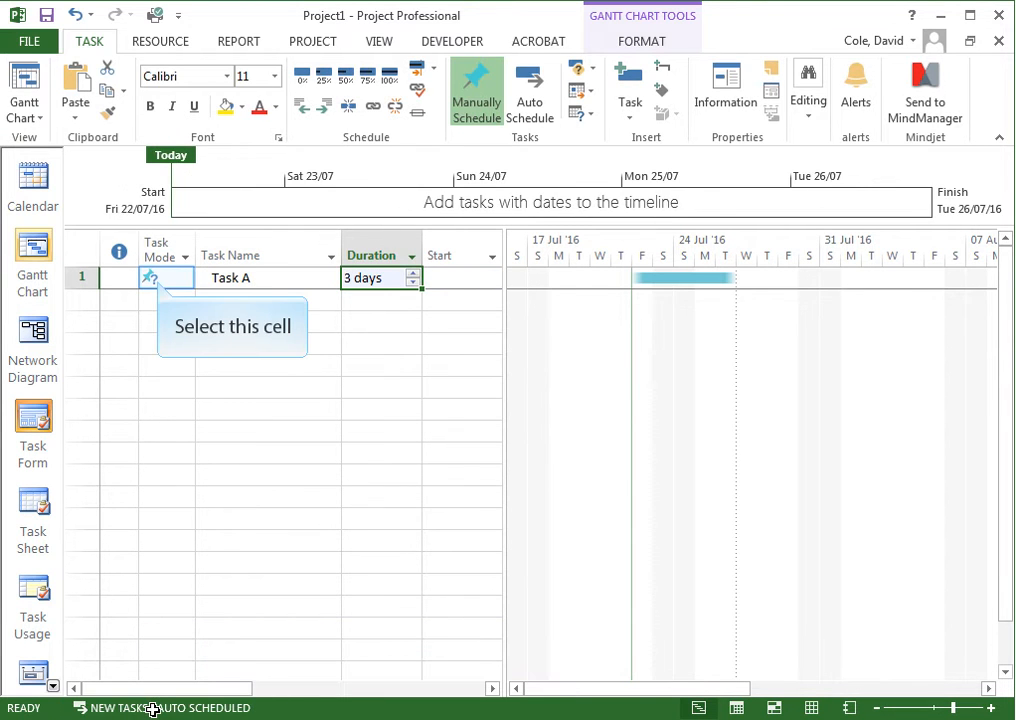
pyautogui.click(157, 280)
pyautogui.click(188, 281)
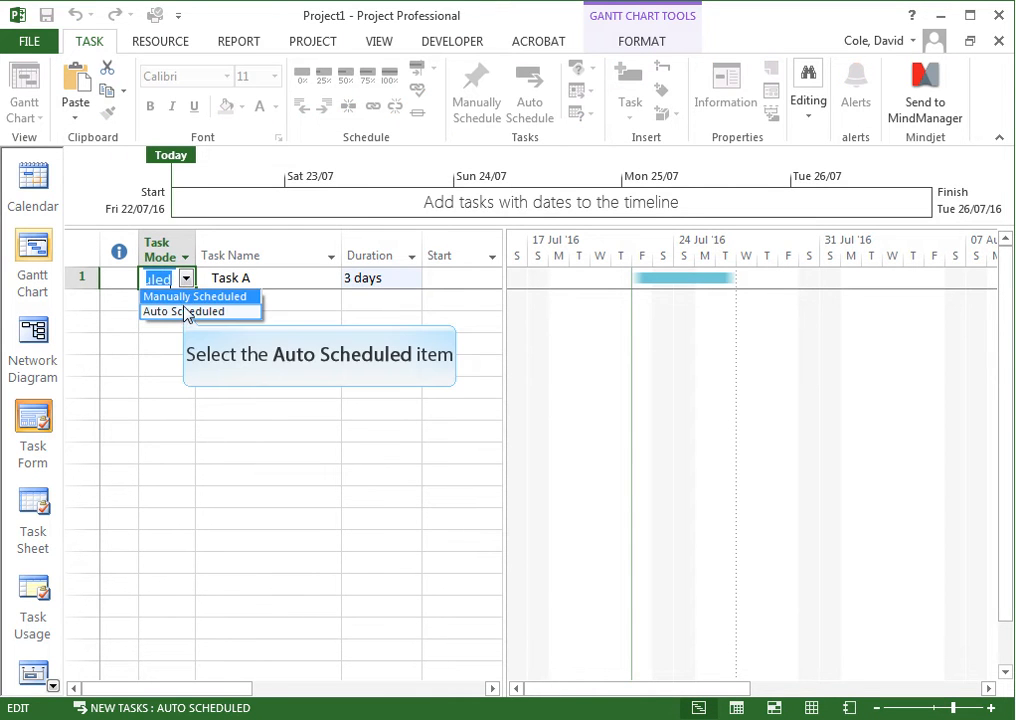
pyautogui.click(185, 312)
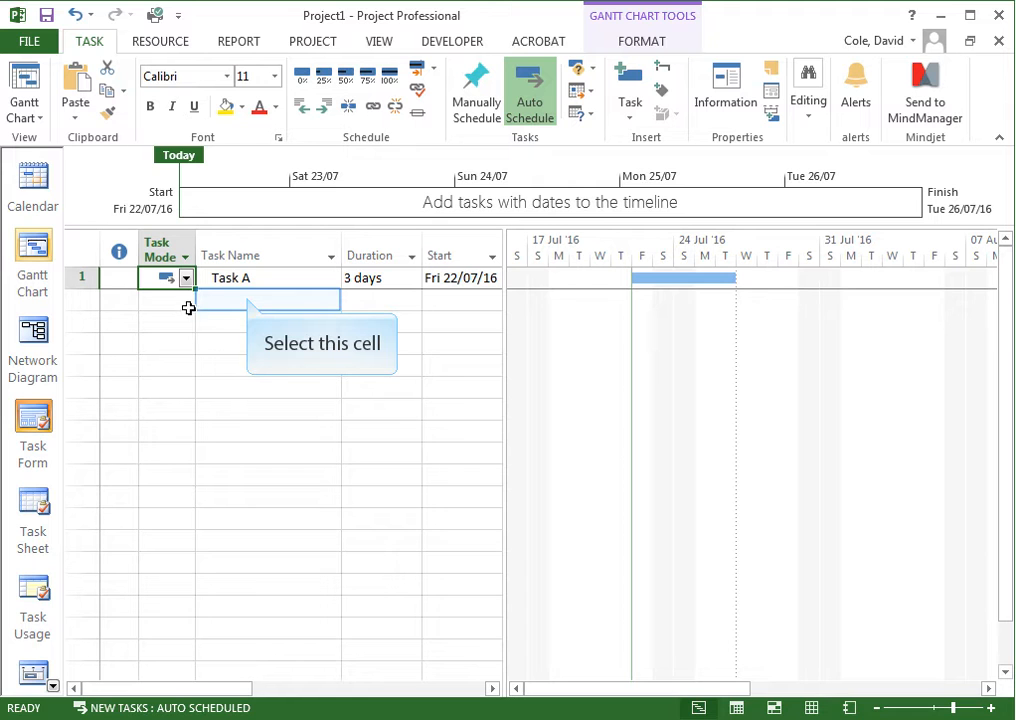
# - Enter Task B in the row below Task A with a duration of 8 days
pyautogui.click(248, 297)
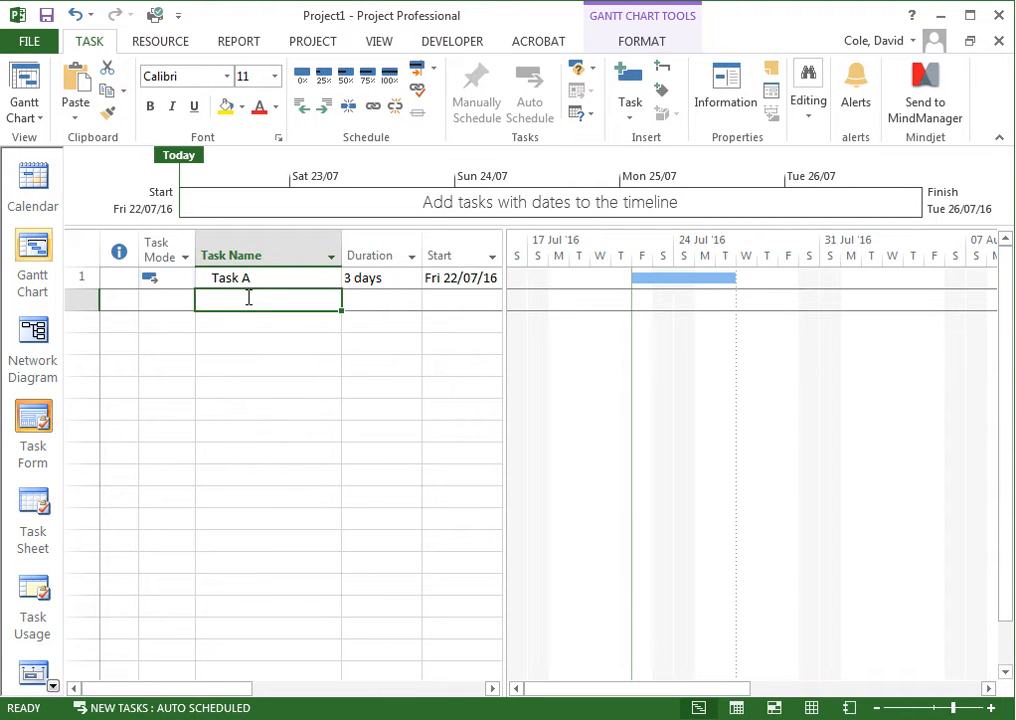
pyautogui.write('Task ')
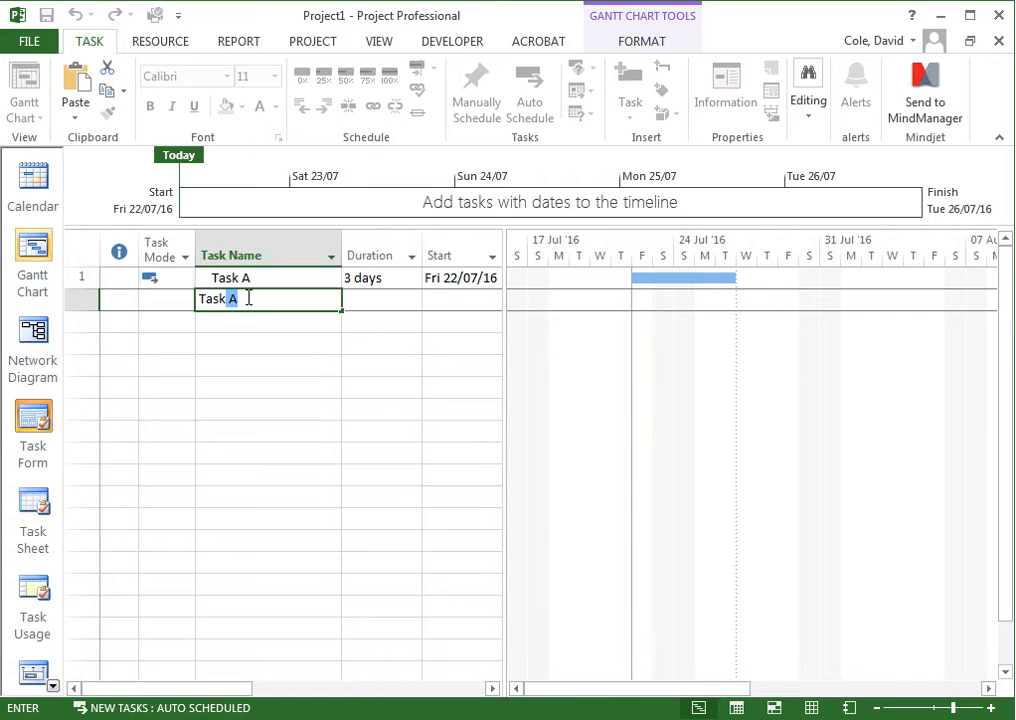
pyautogui.write('B')
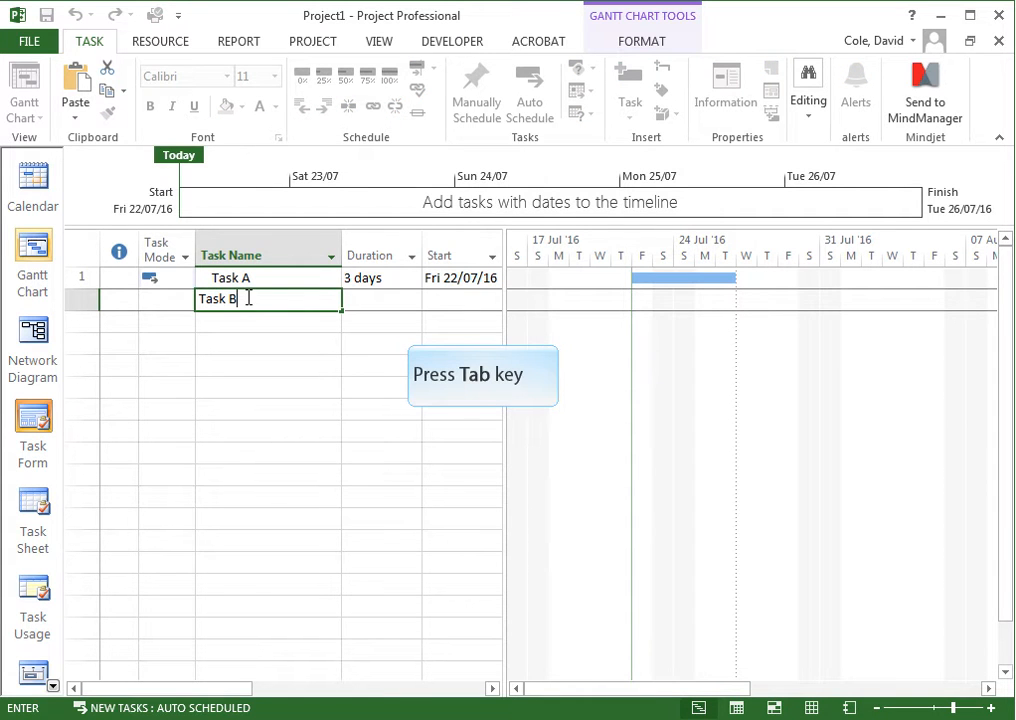
pyautogui.press('Tab')
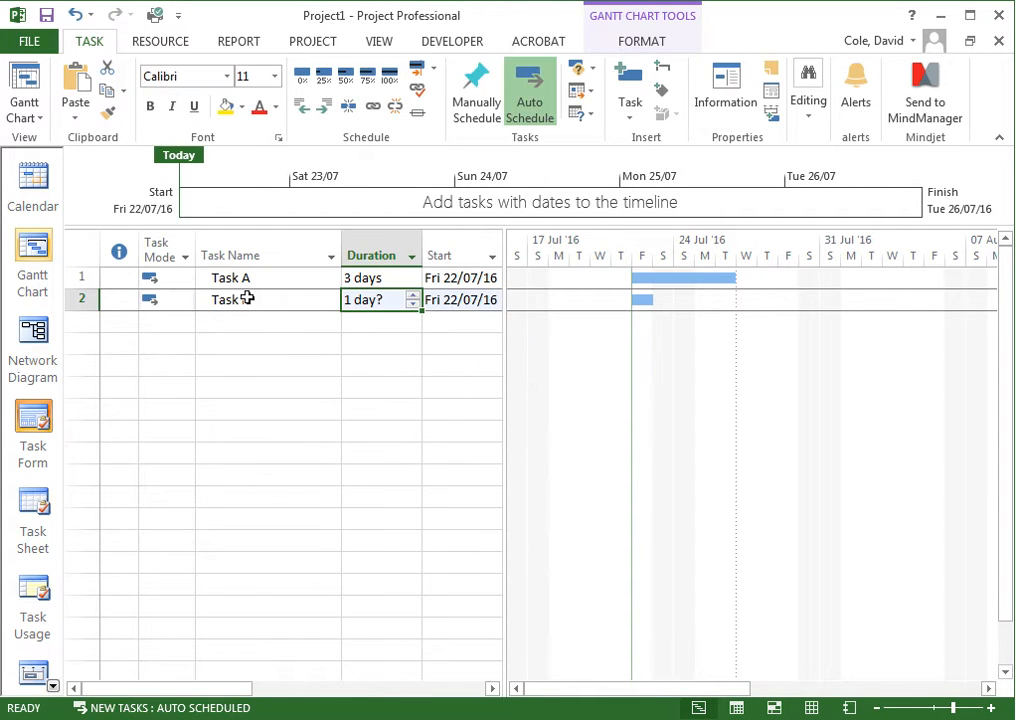
pyautogui.write('8')
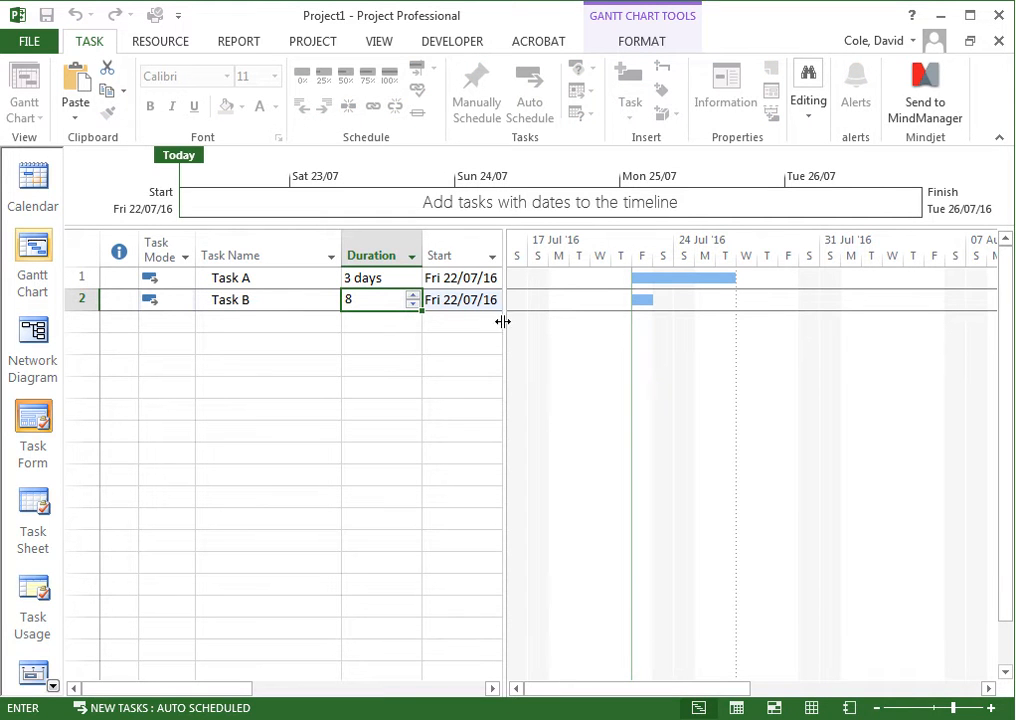
# - Widen the task table to show the Predecessors column and hide the Start and Finish columns
pyautogui.moveTo(507, 328); pyautogui.dragTo(611, 333)
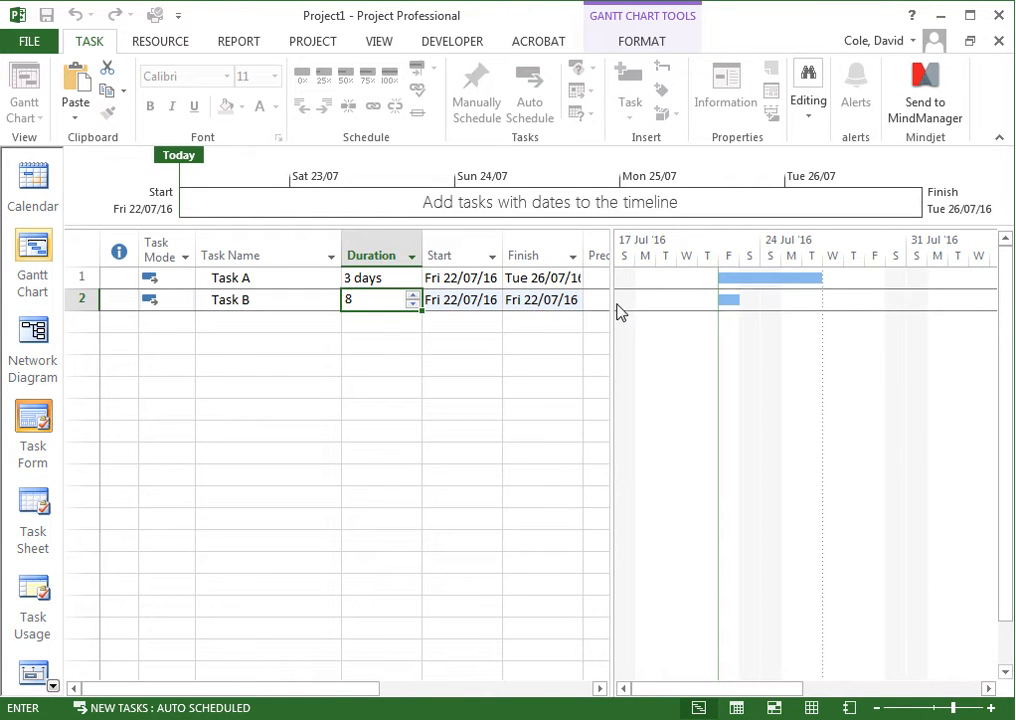
pyautogui.click(618, 279)
pyautogui.moveTo(610, 279); pyautogui.dragTo(678, 273)
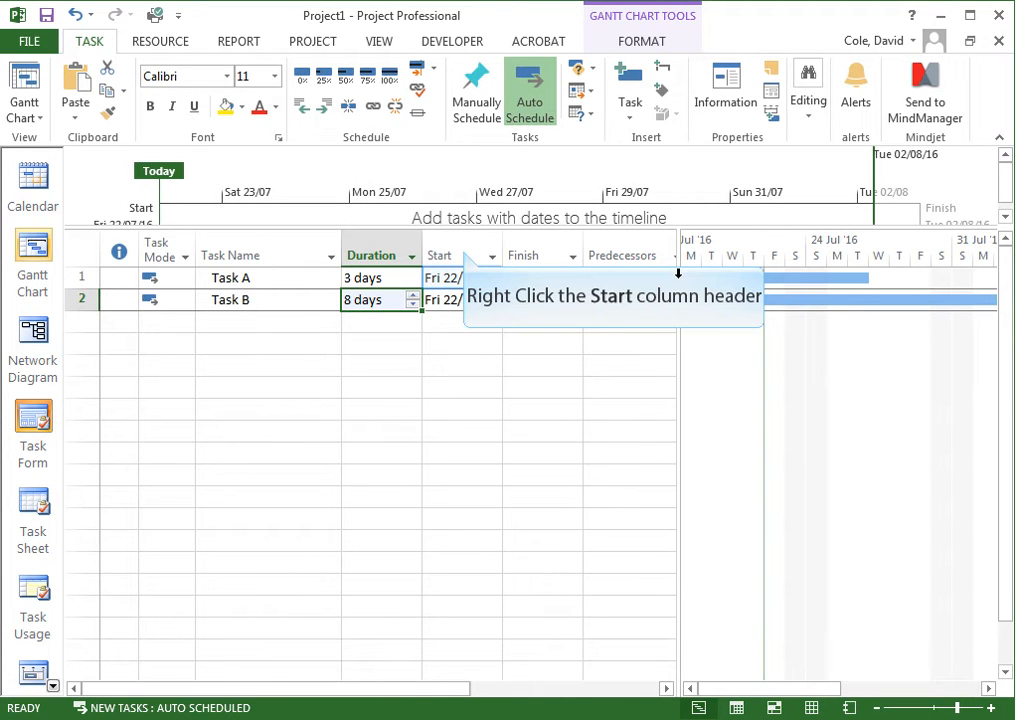
pyautogui.rightClick(463, 246)
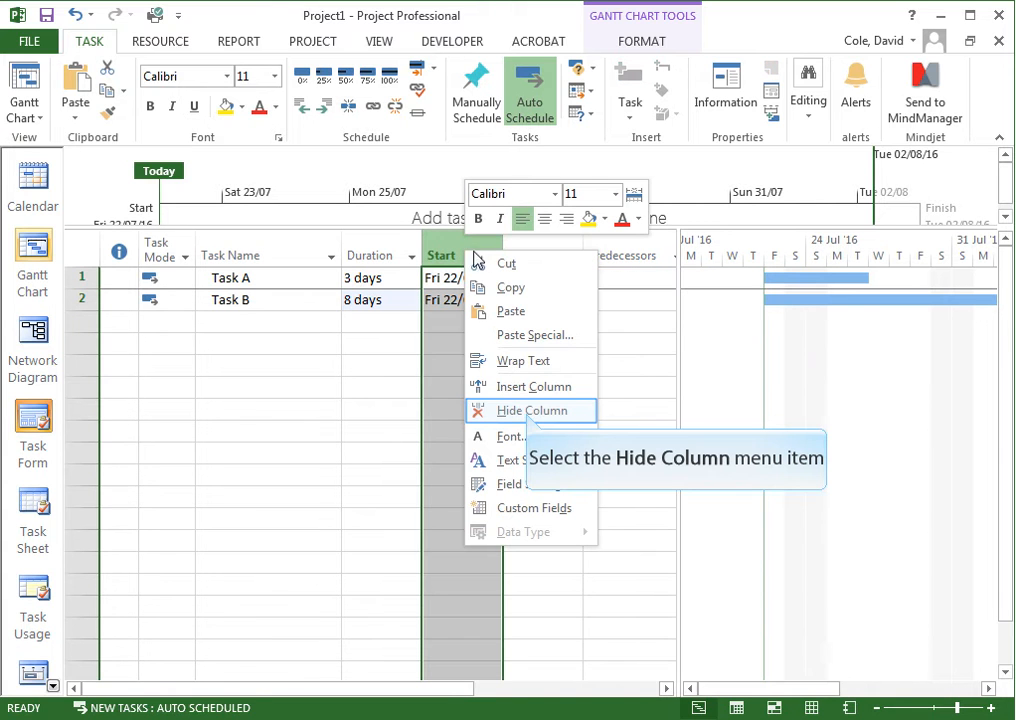
pyautogui.click(527, 412)
pyautogui.rightClick(454, 256)
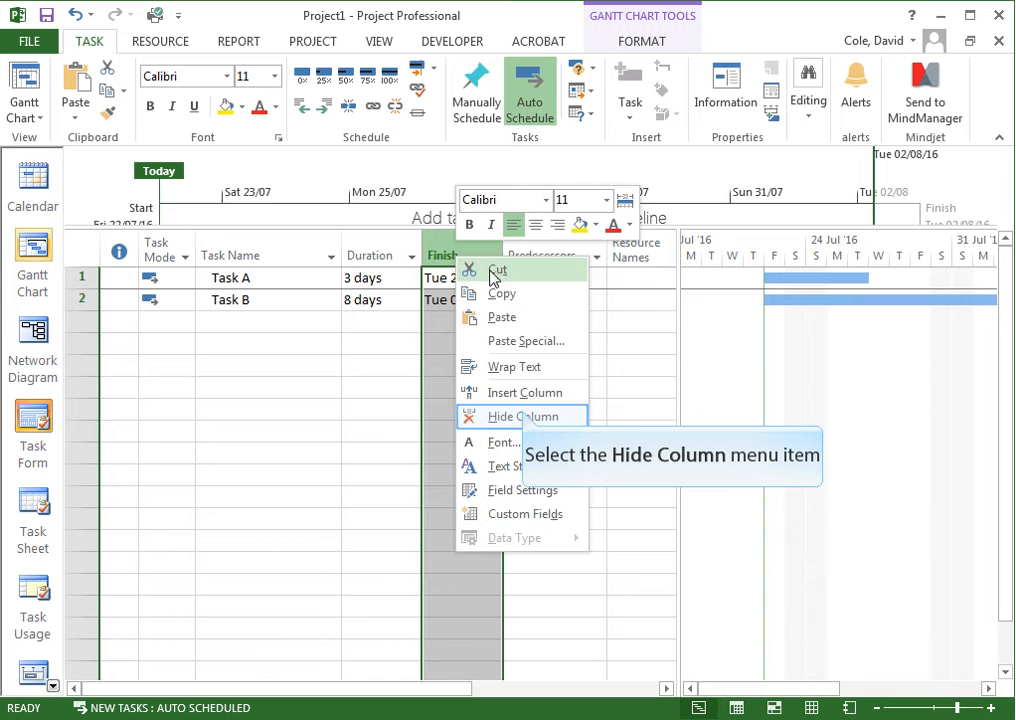
pyautogui.click(526, 414)
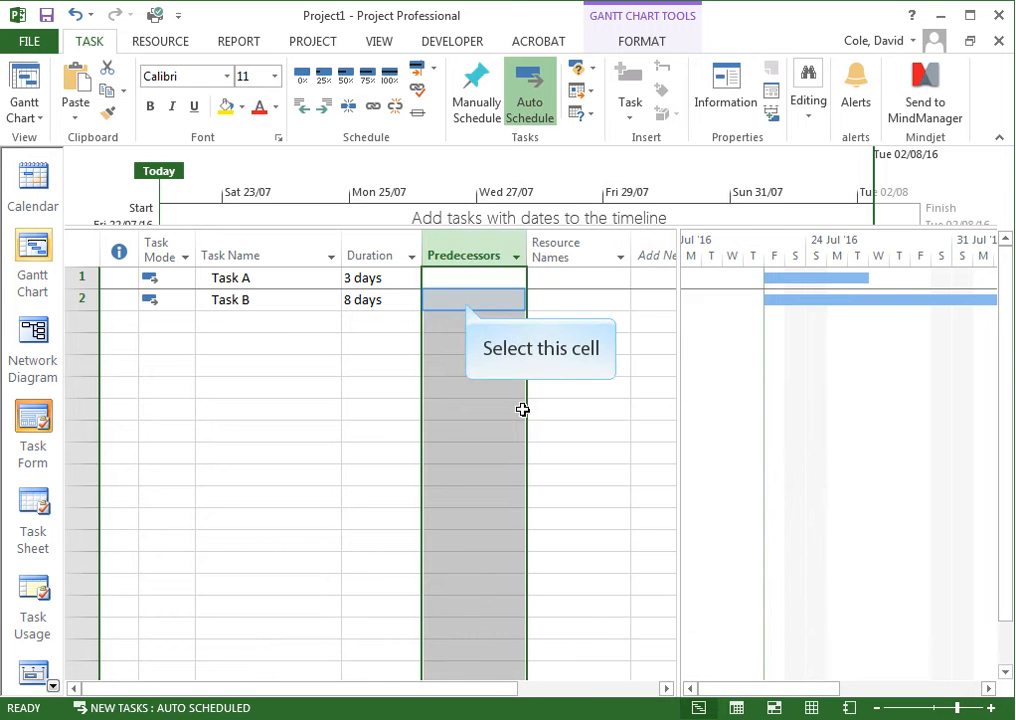
# - Set Task B's predecessor to task 1
pyautogui.click(466, 301)
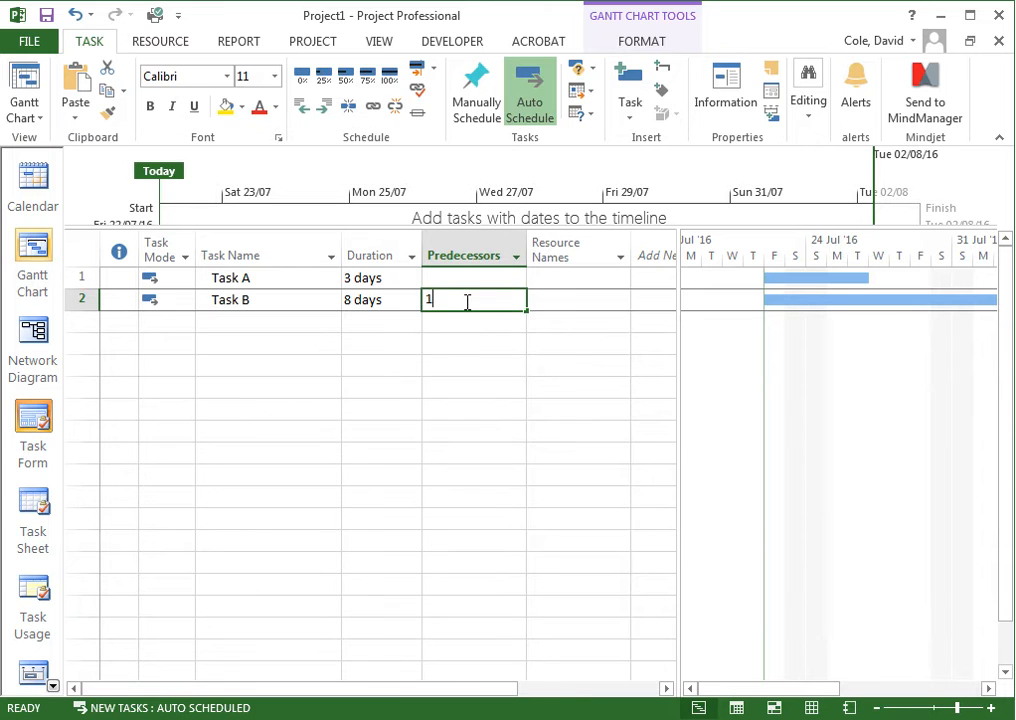
pyautogui.write('1')
# - Add Task C in the third row with a duration of 3 days and task 1 as its predecessor
pyautogui.click(264, 323)
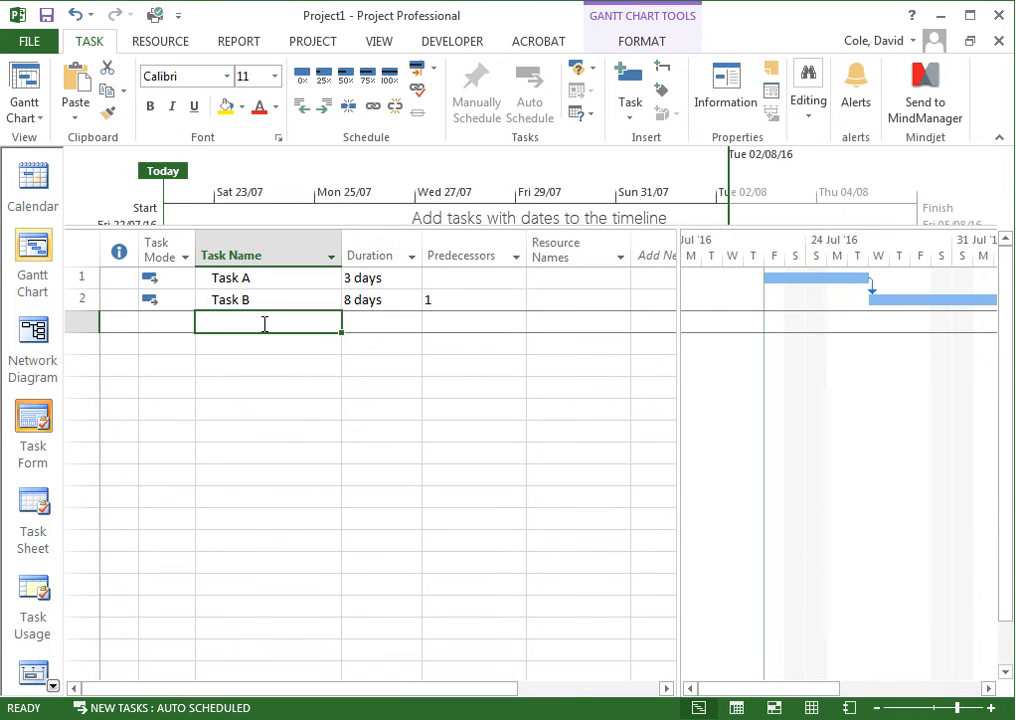
pyautogui.write('Task')
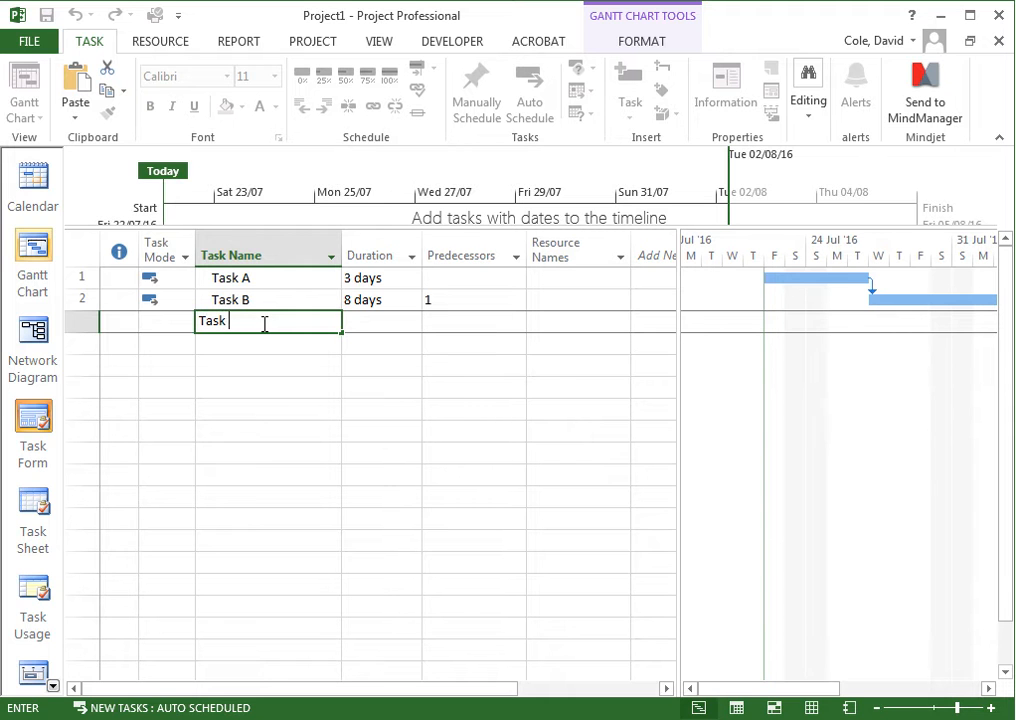
pyautogui.write(' C')
pyautogui.press('Tab')
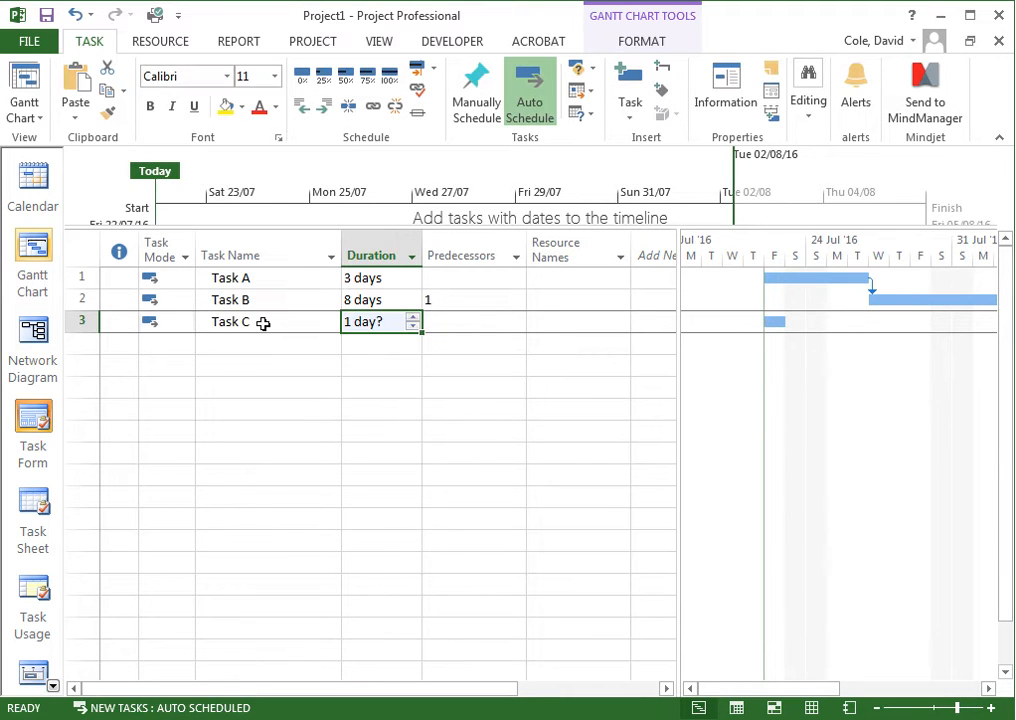
pyautogui.write('3')
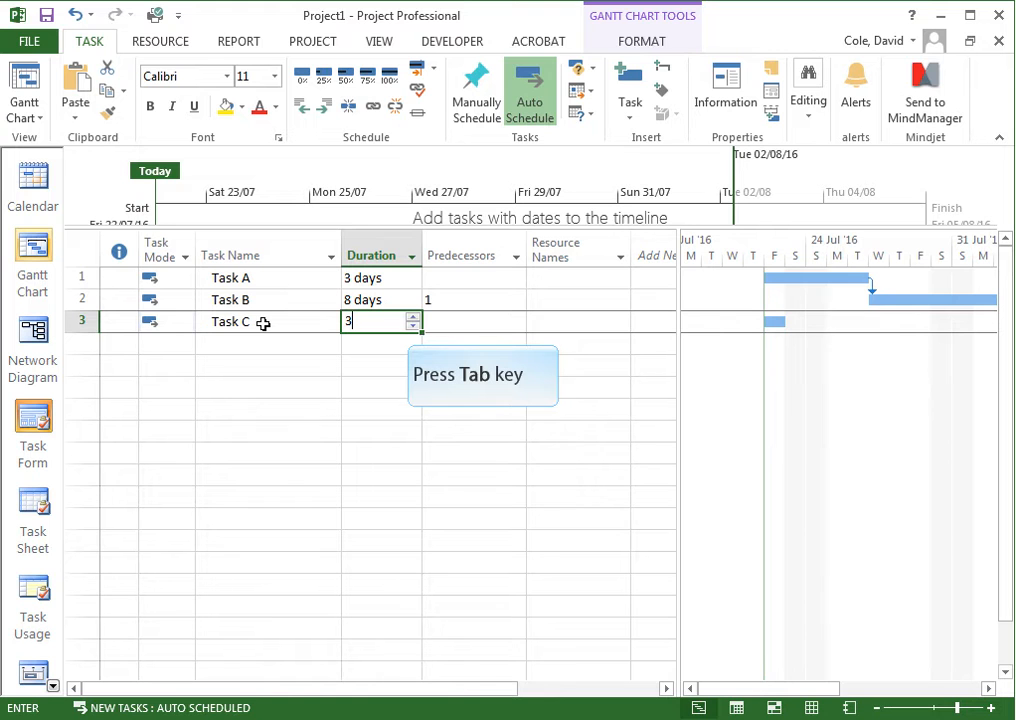
pyautogui.press('Tab')
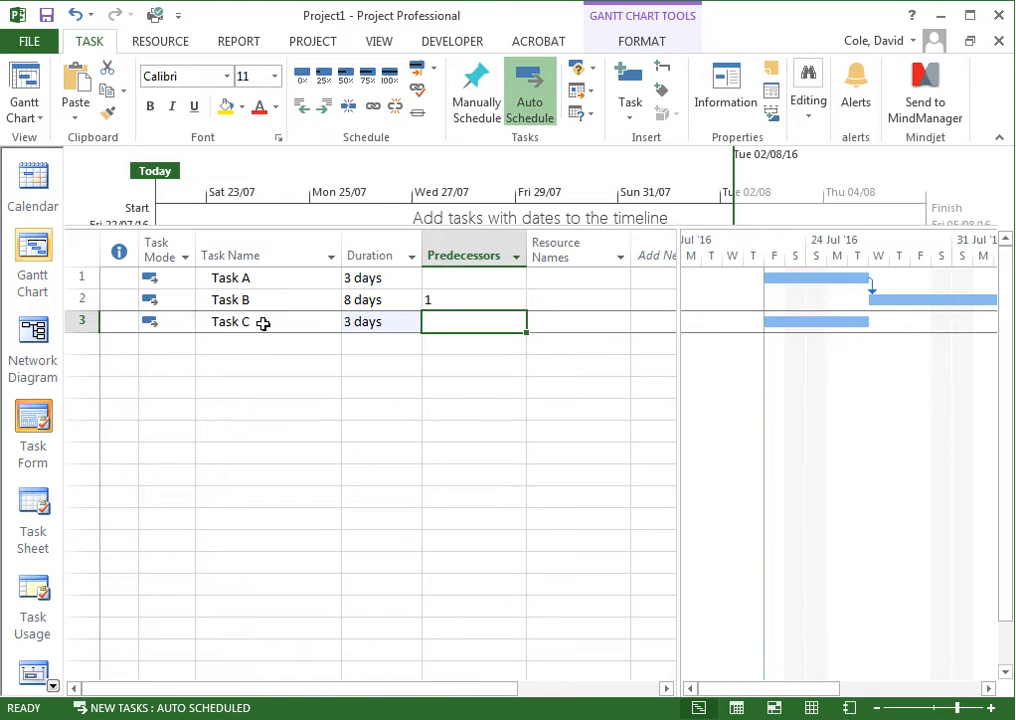
pyautogui.write('1')
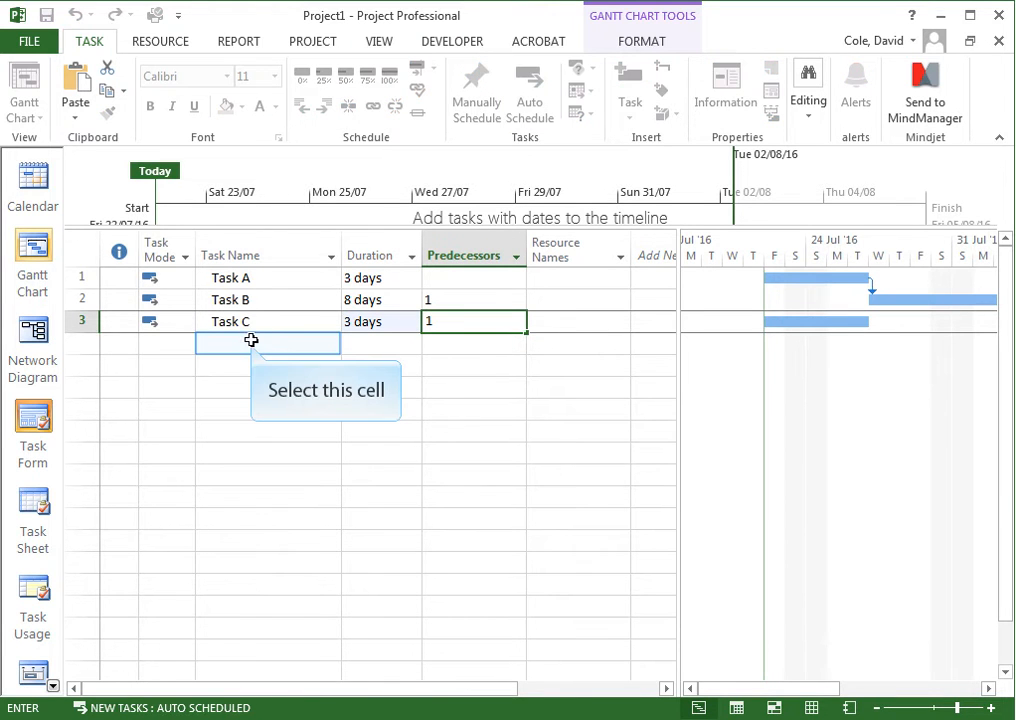
# - Add Task D in the fourth row with a duration of 2 days and task 2 as its predecessor
pyautogui.click(253, 343)
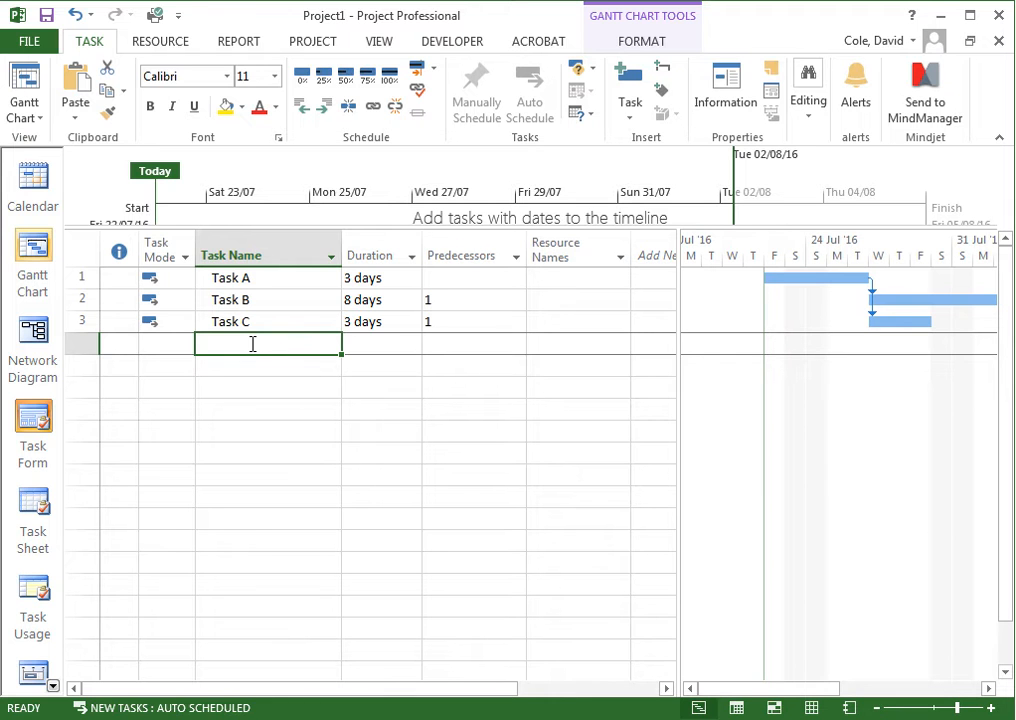
pyautogui.write('Task D')
pyautogui.press('Tab')
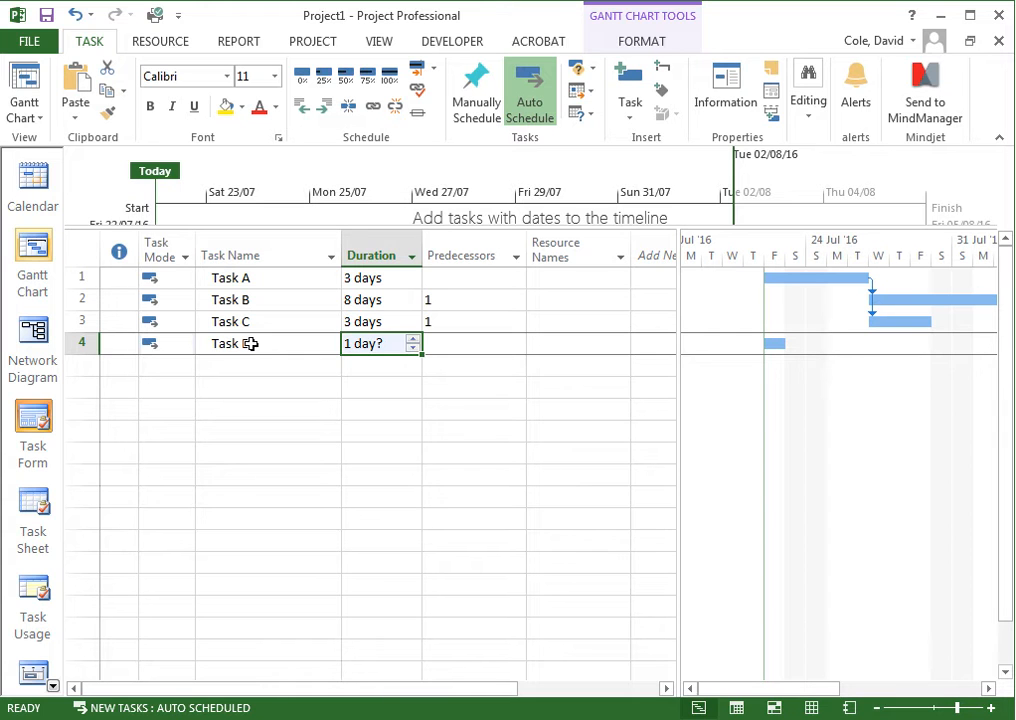
pyautogui.write('2')
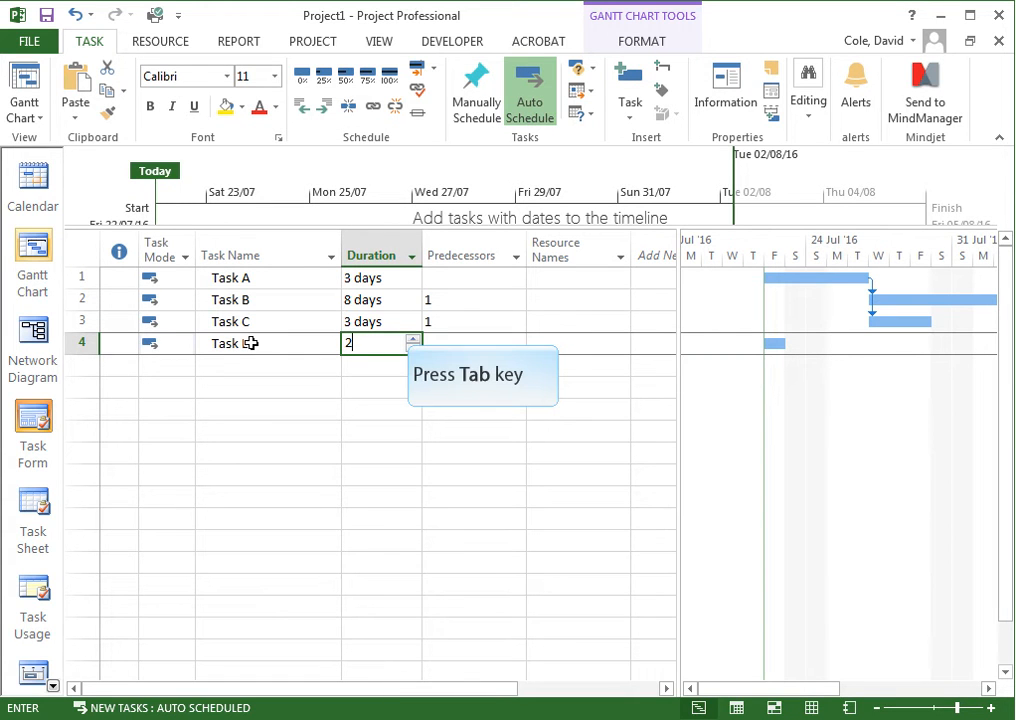
pyautogui.press('Tab')
pyautogui.write('2')
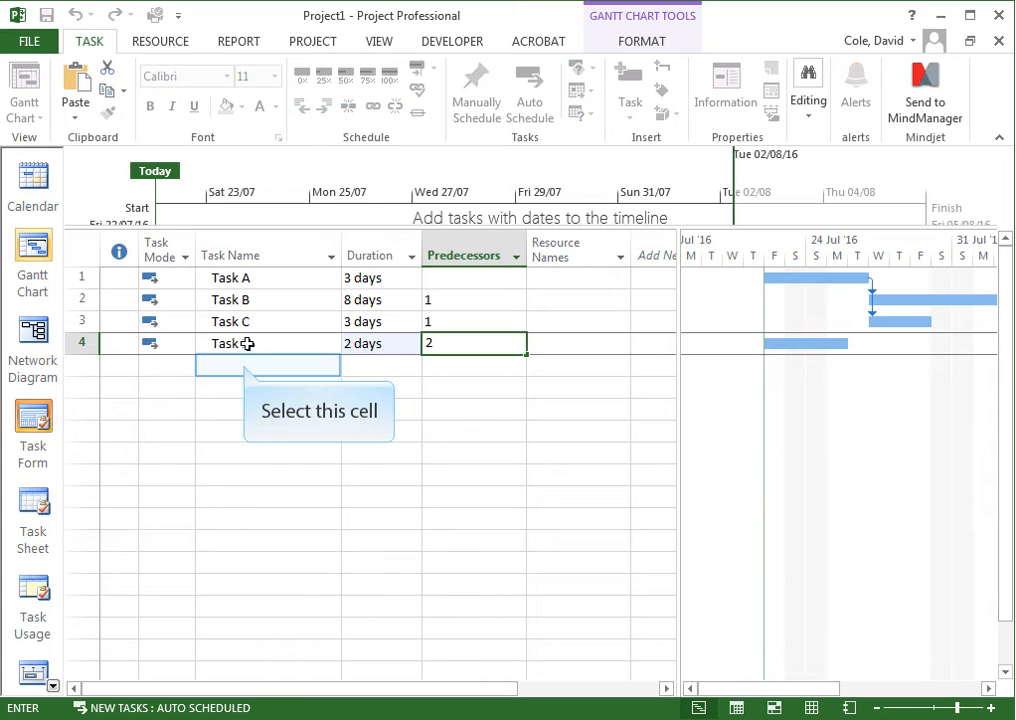
# - Add Task E in the fifth row with a duration of 3 days and task 3 as its predecessor
pyautogui.click(245, 365)
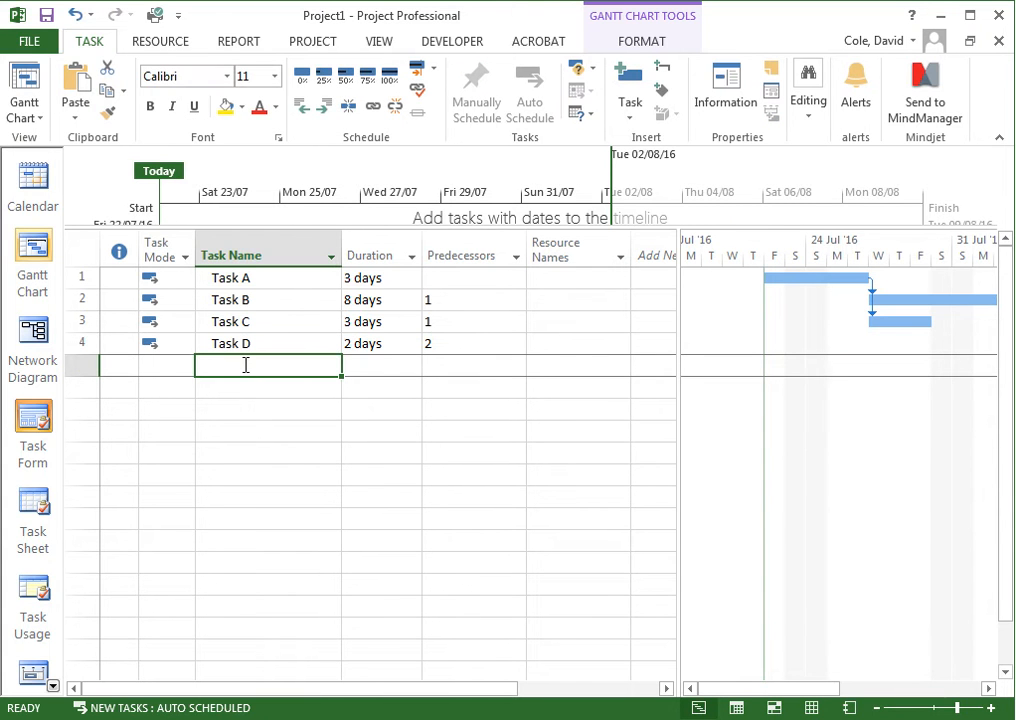
pyautogui.write('Task')
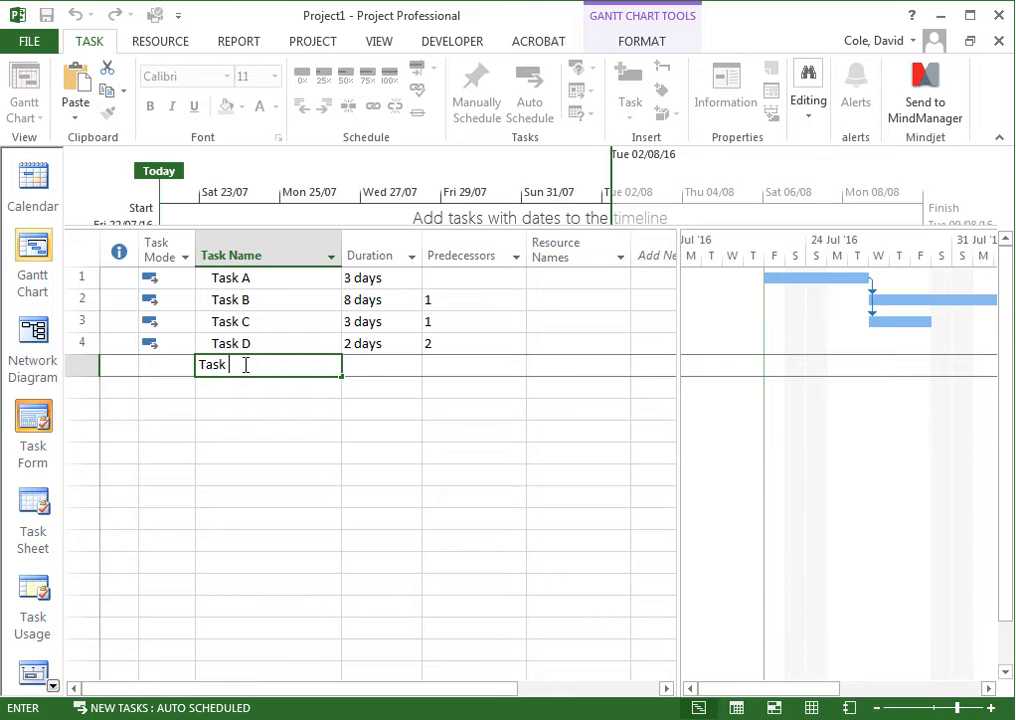
pyautogui.write(' E')
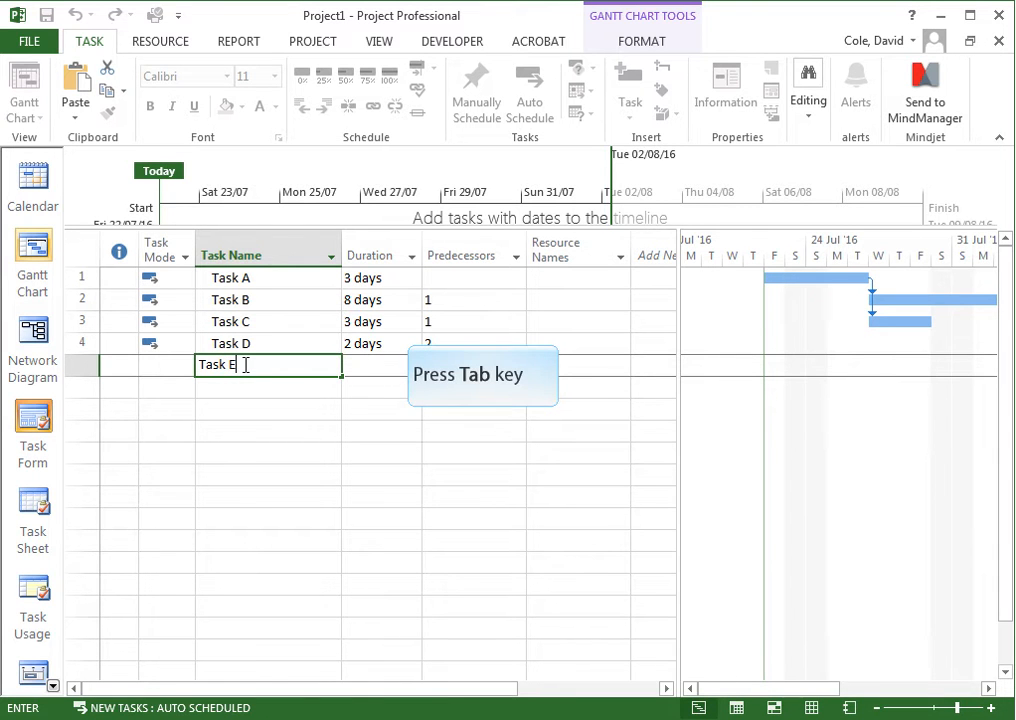
pyautogui.press('Tab')
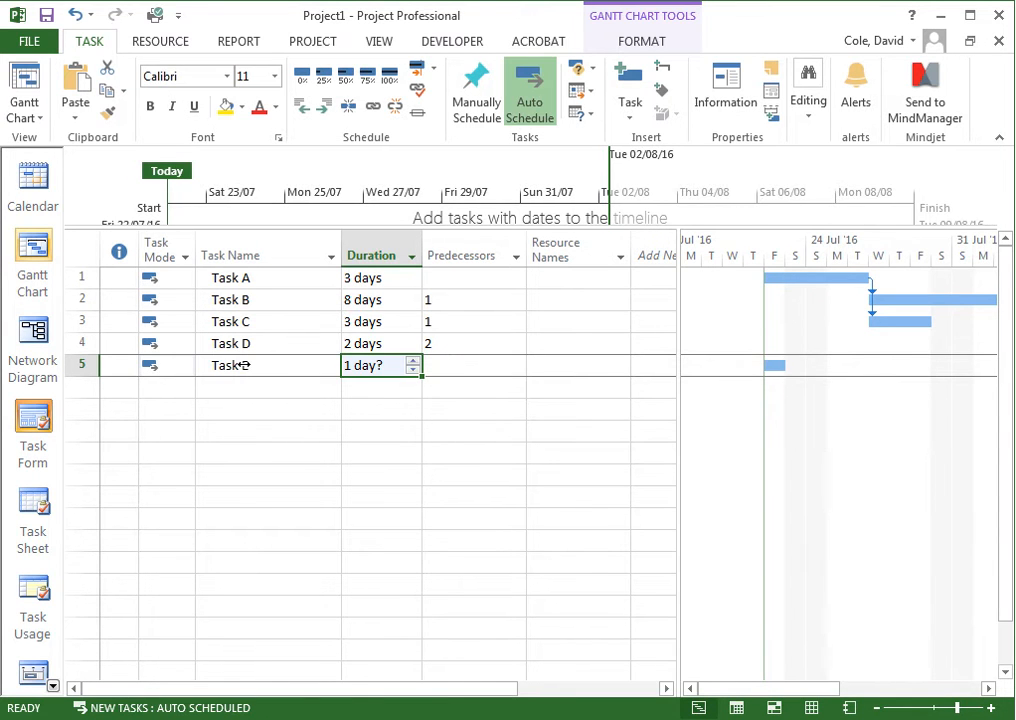
pyautogui.write('3')
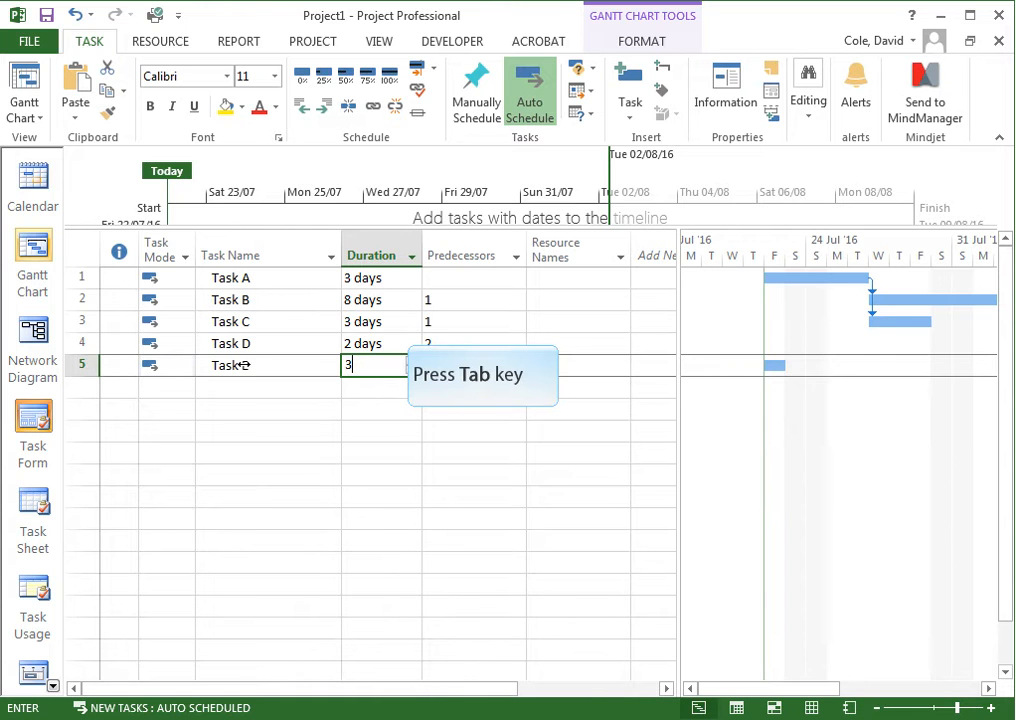
pyautogui.press('Tab')
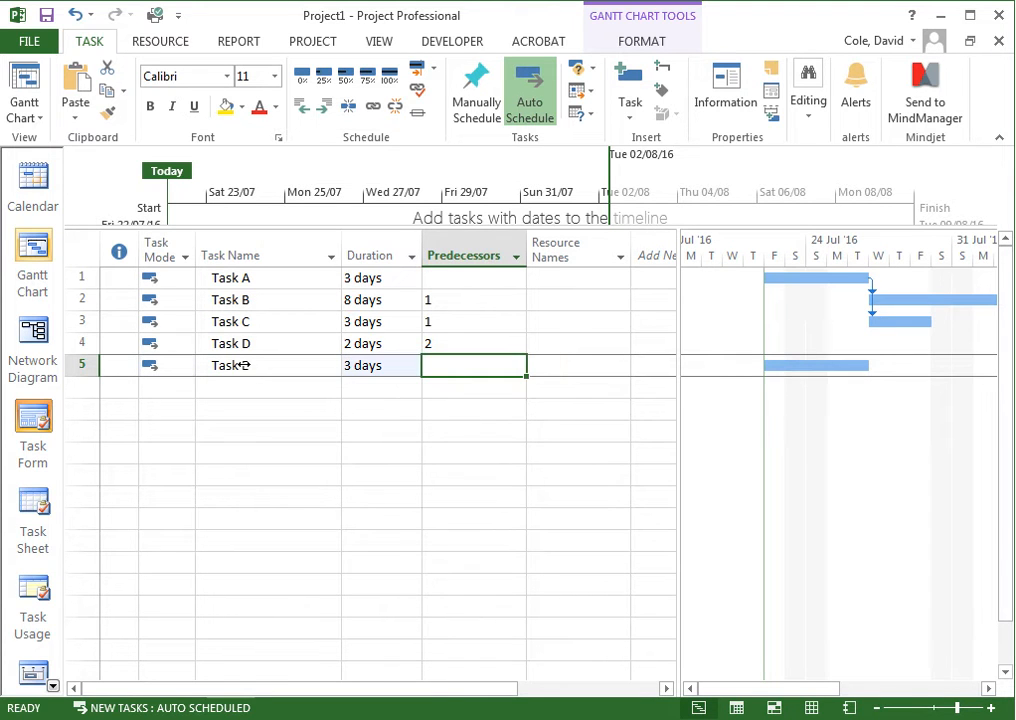
pyautogui.write('3')
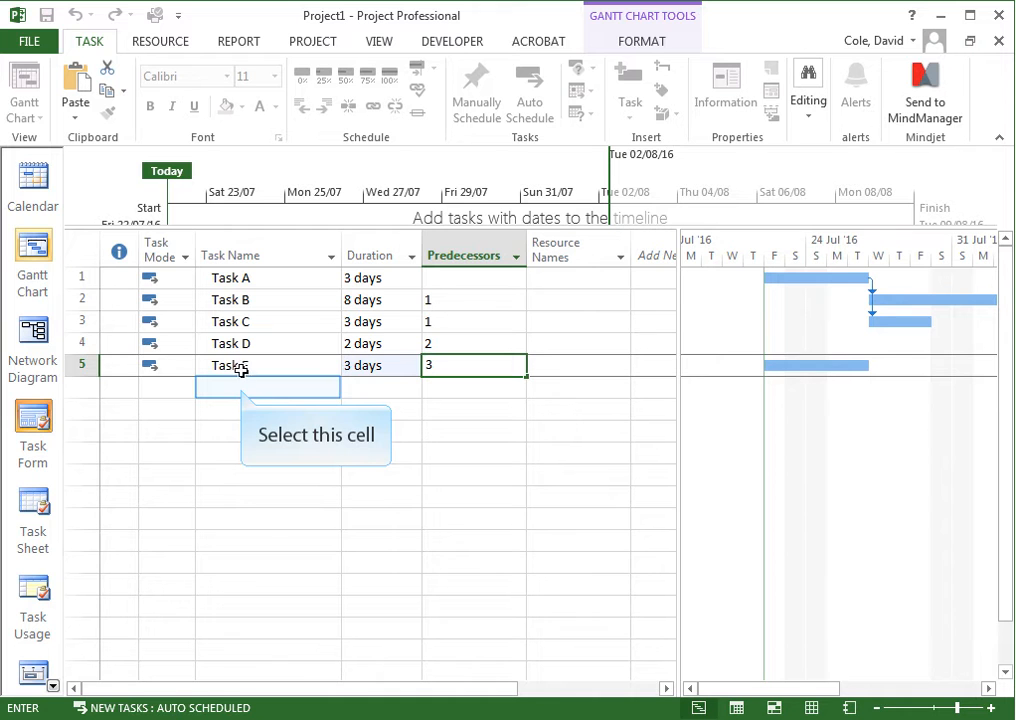
# - Add Task F in the sixth row with a duration of 10 days and tasks 4 and 5 as its predecessors
pyautogui.click(241, 388)
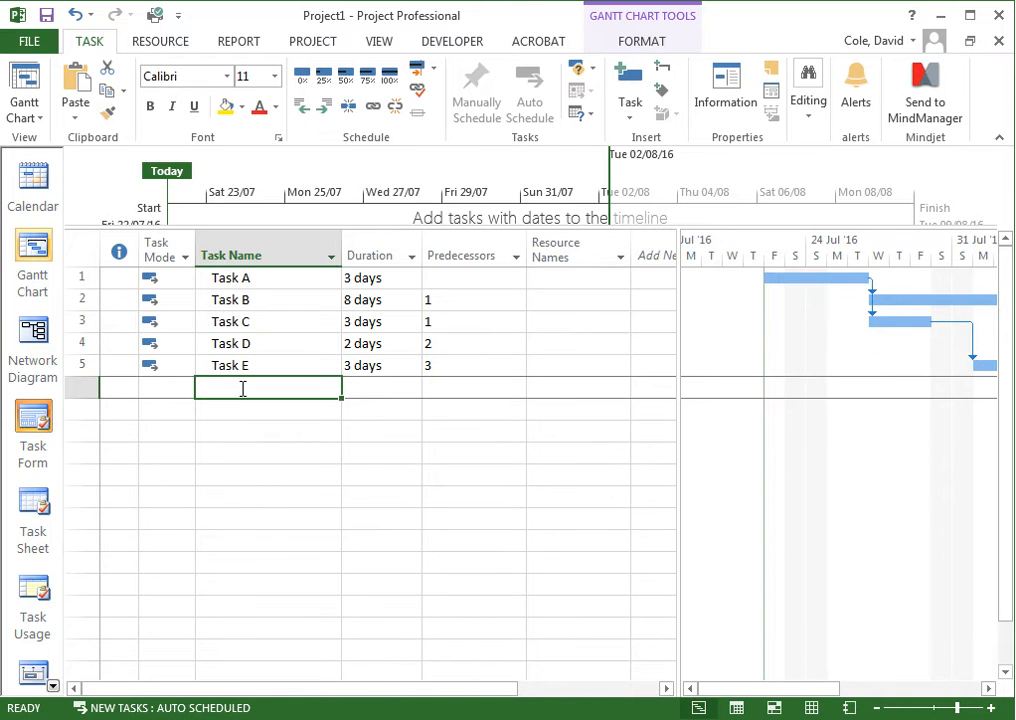
pyautogui.write('Task')
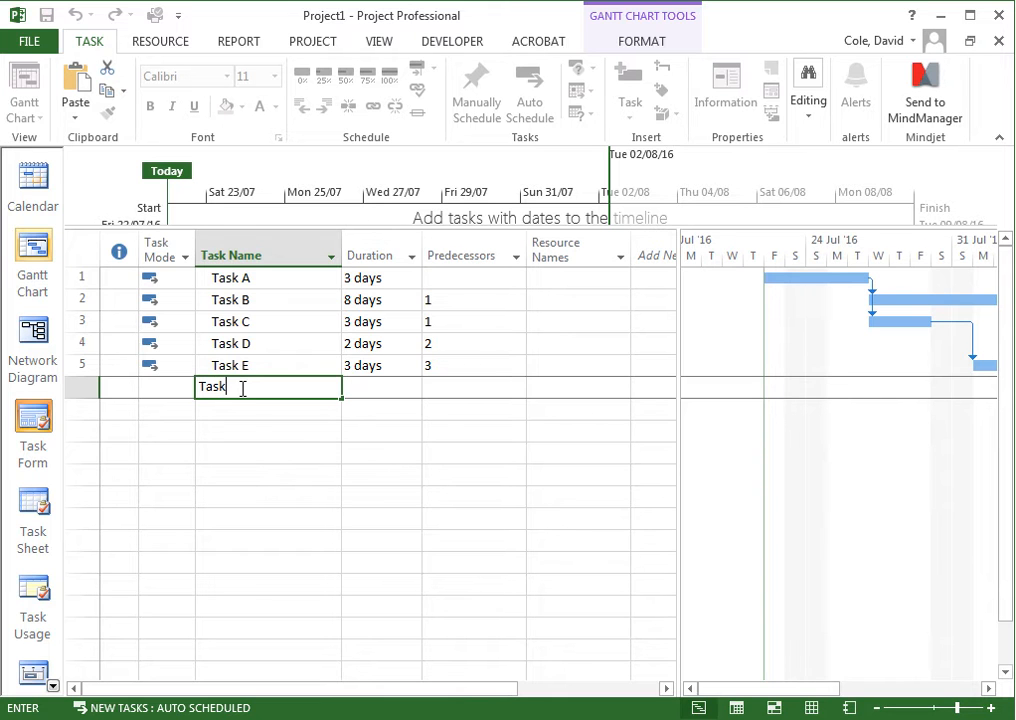
pyautogui.write(' F')
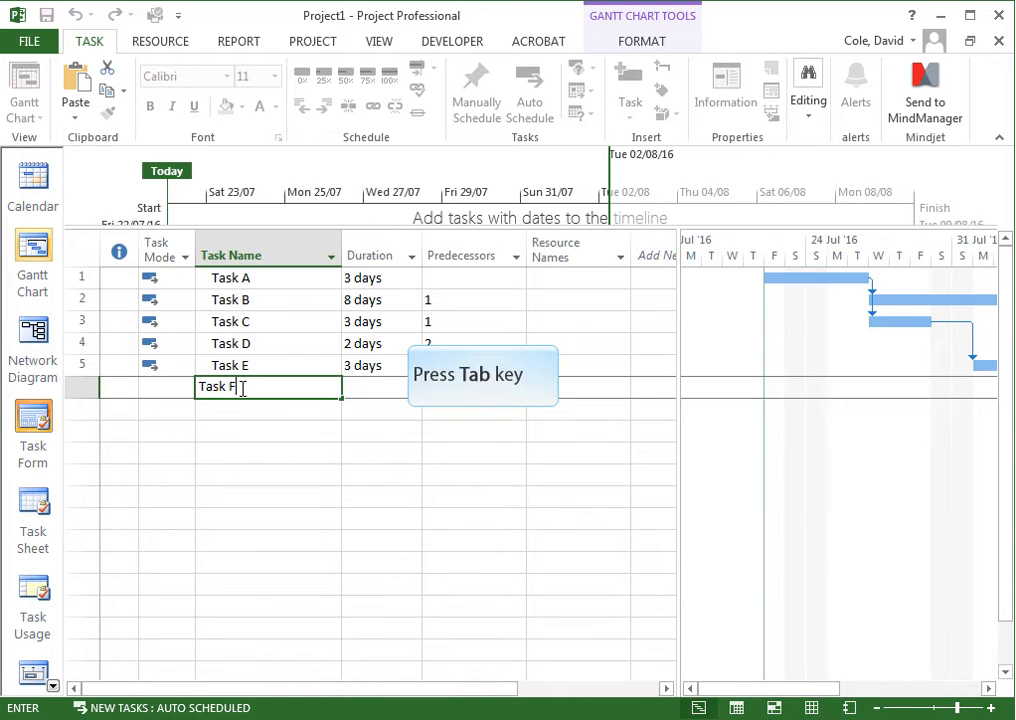
pyautogui.press('Tab')
pyautogui.write('10')
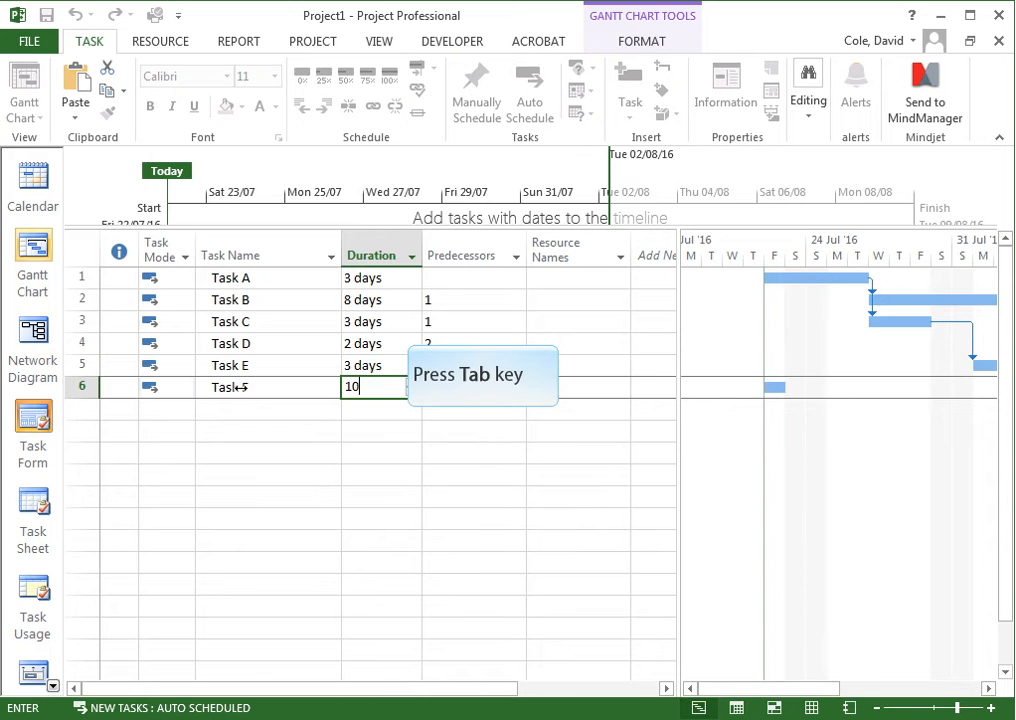
pyautogui.press('Tab')
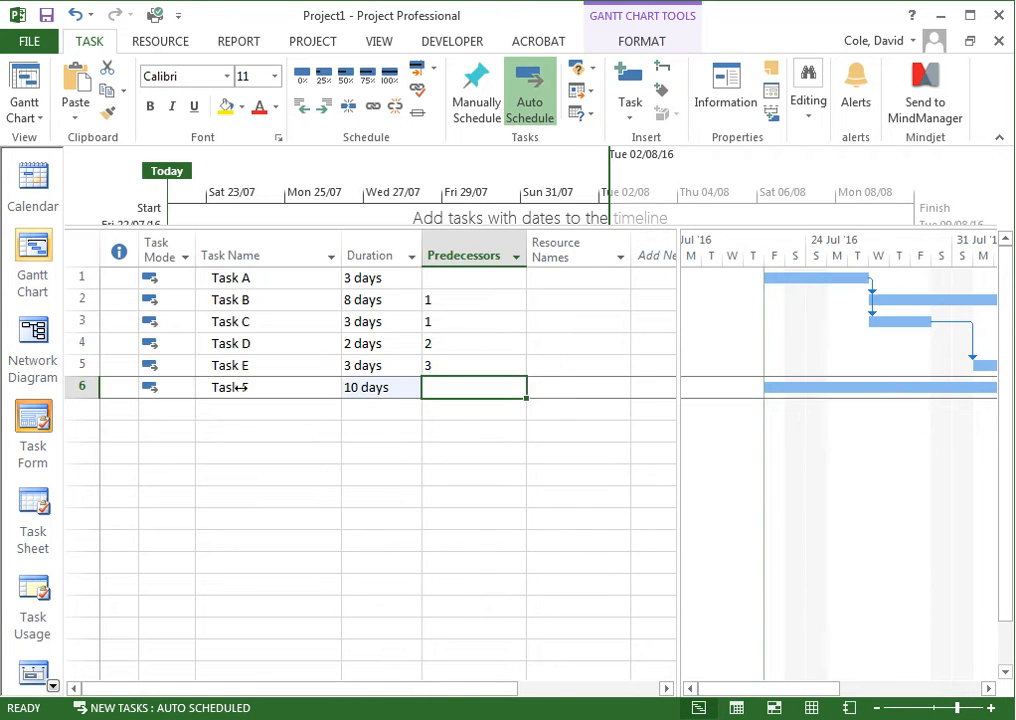
pyautogui.write('4,5')
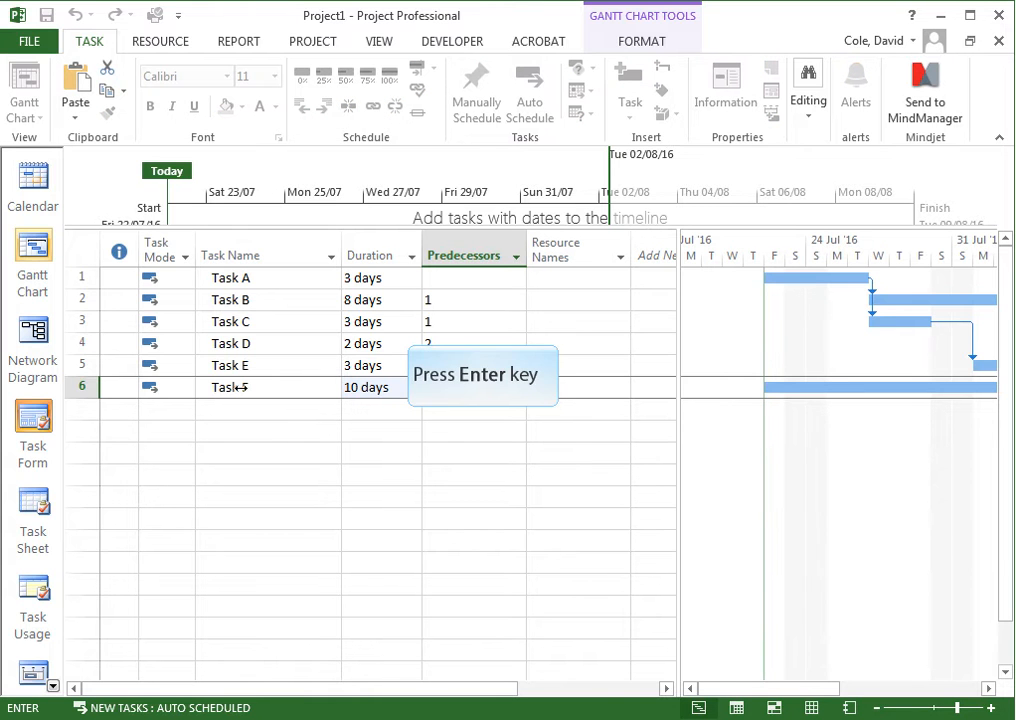
pyautogui.press('Return')
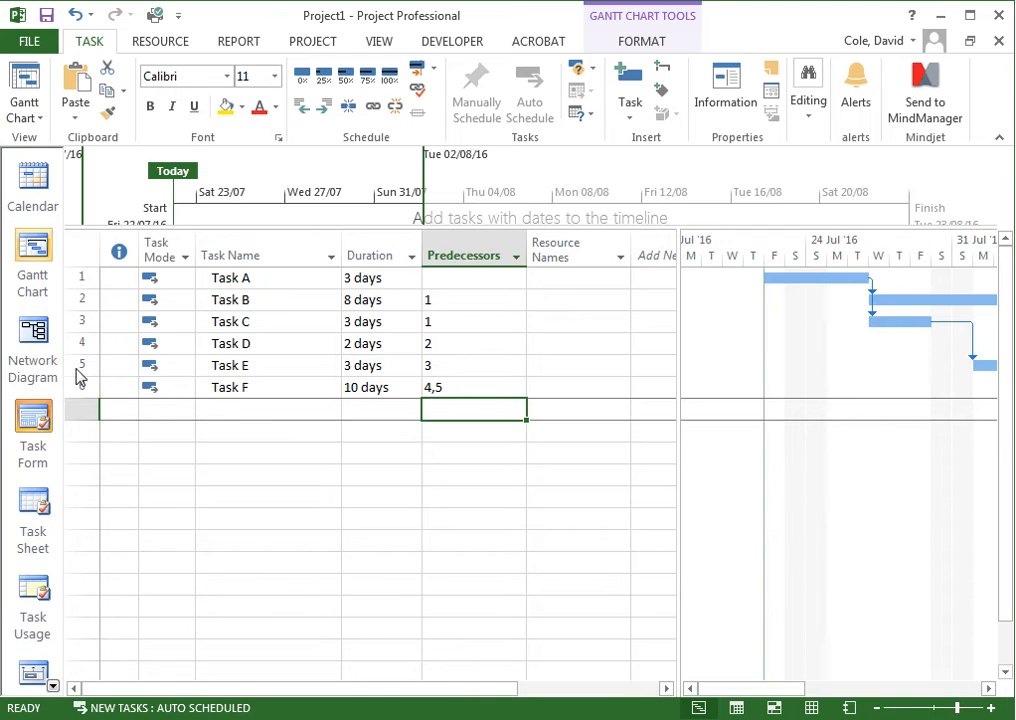
# - View the task links in the Network Diagram and return to the Gantt Chart
pyautogui.click(33, 330)
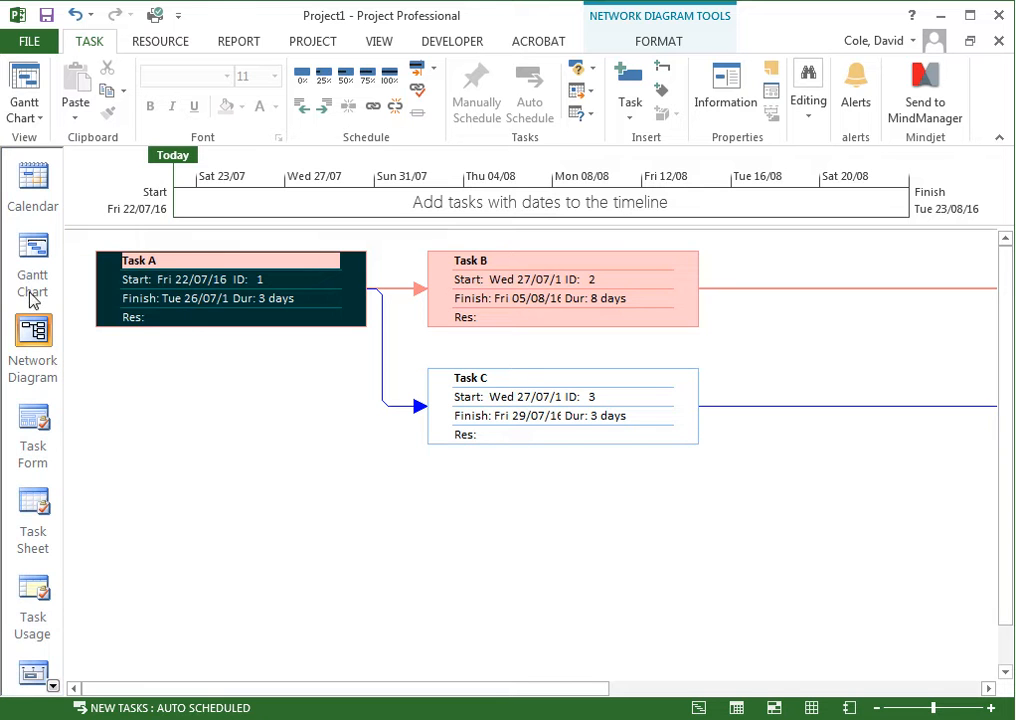
pyautogui.click(33, 252)
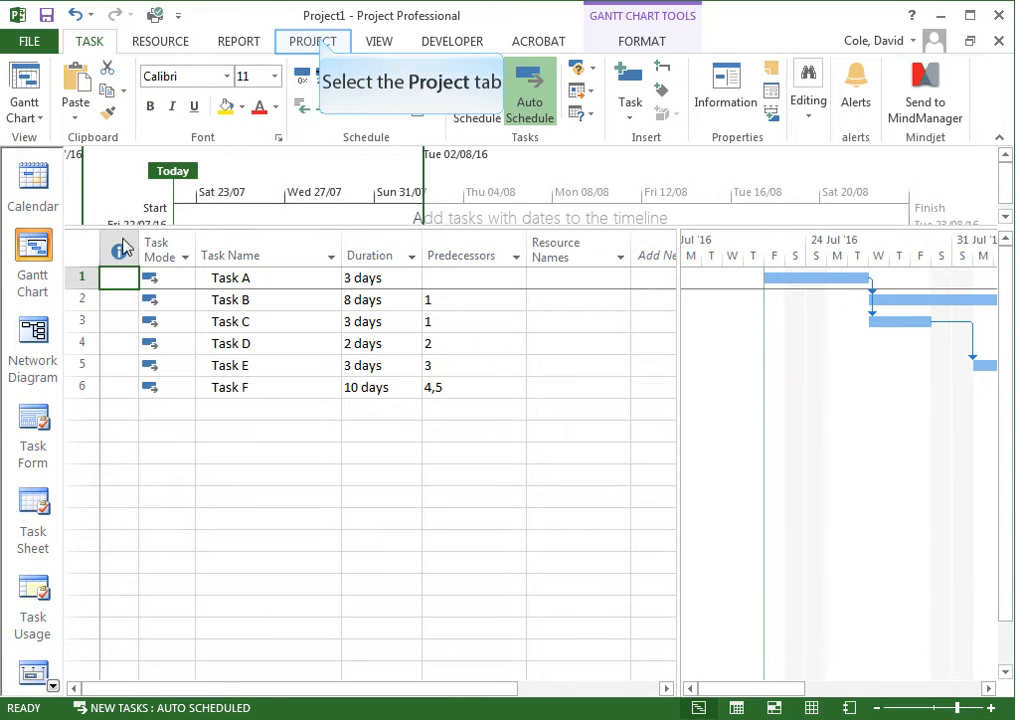
# - Examine the formula of the ES (Number1) task custom field, magnified to 200%, and close the custom field settings
pyautogui.click(322, 44)
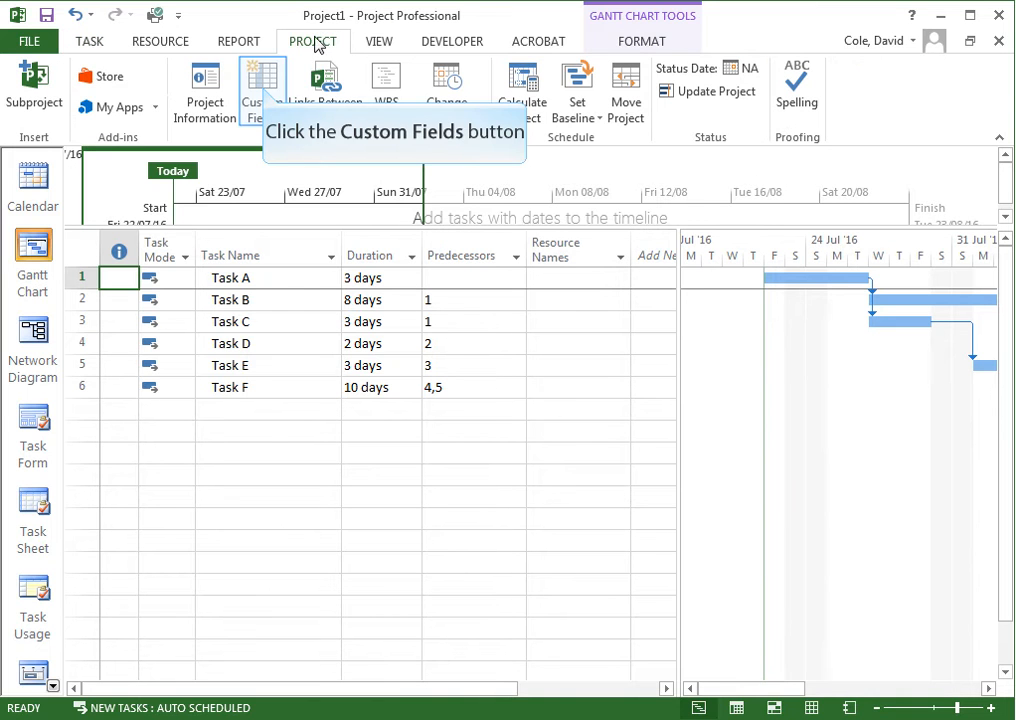
pyautogui.click(263, 92)
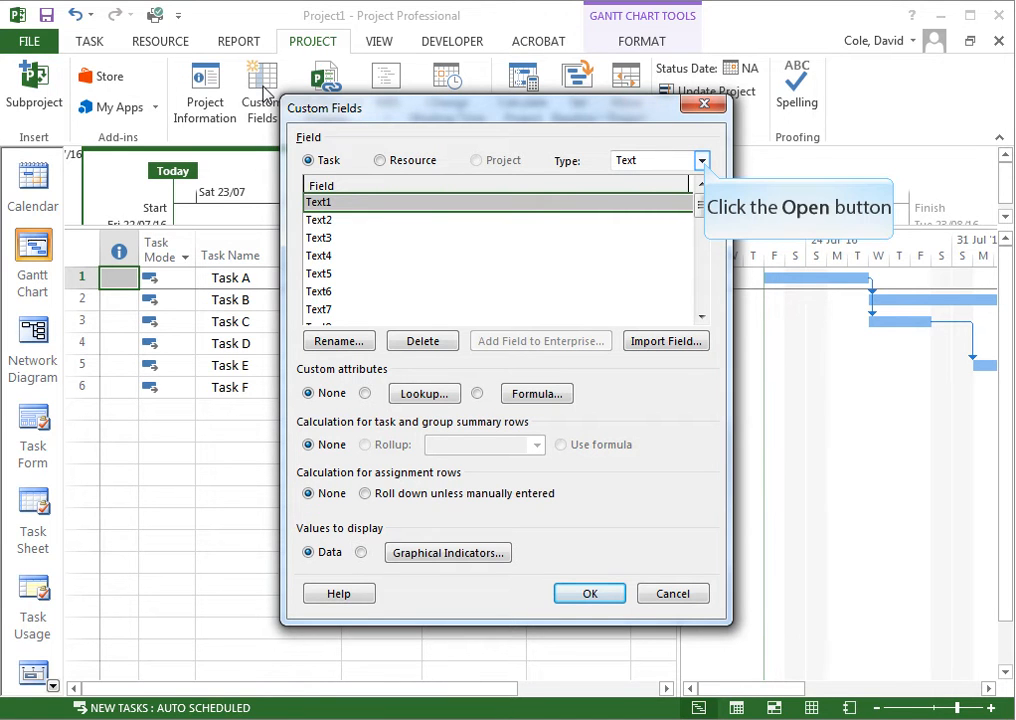
pyautogui.click(703, 162)
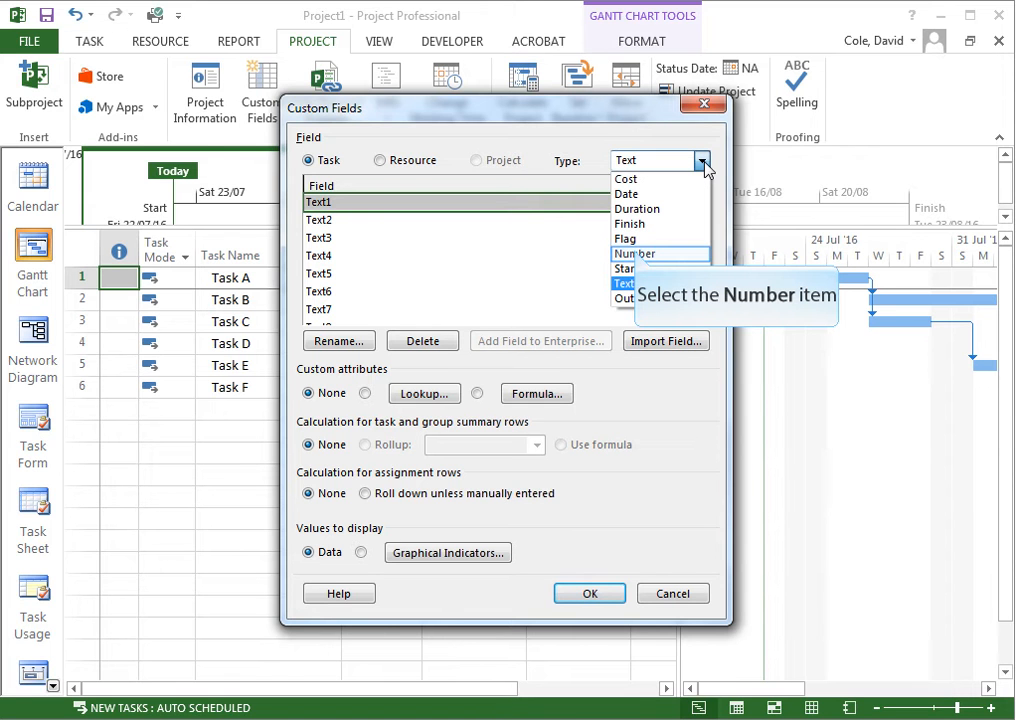
pyautogui.click(636, 254)
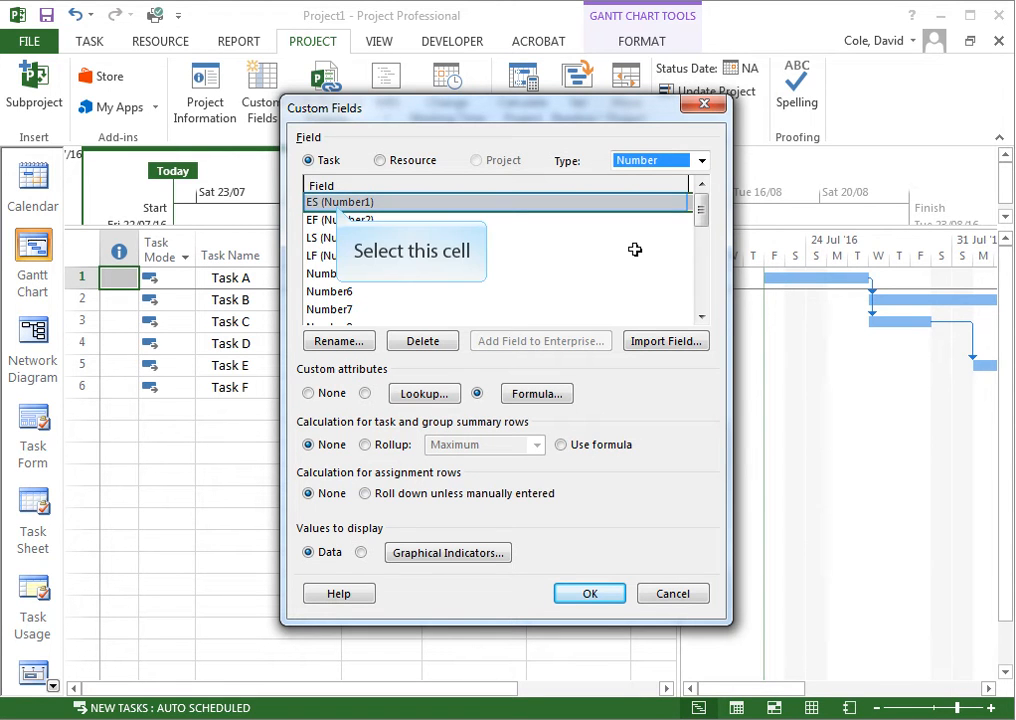
pyautogui.click(337, 204)
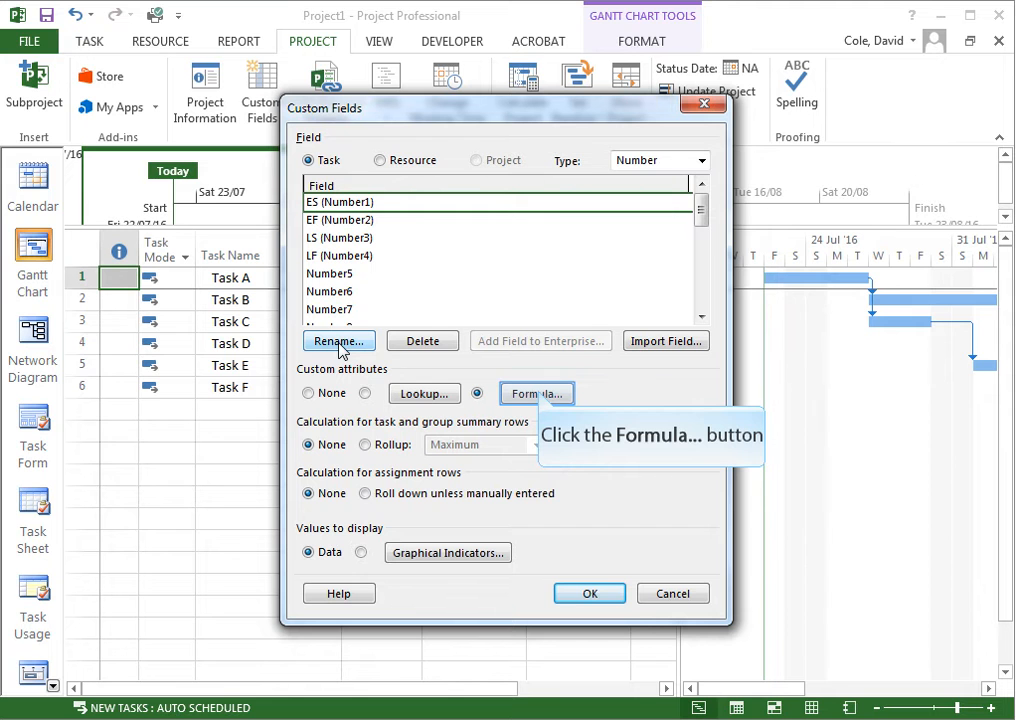
pyautogui.click(536, 393)
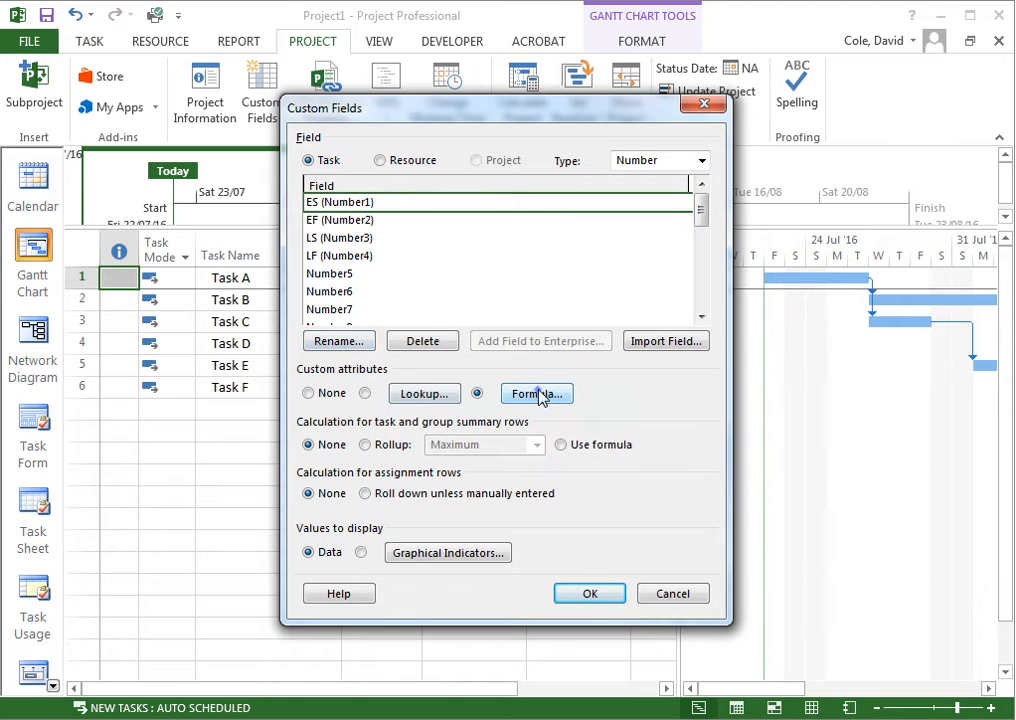
pyautogui.press('super+plus')
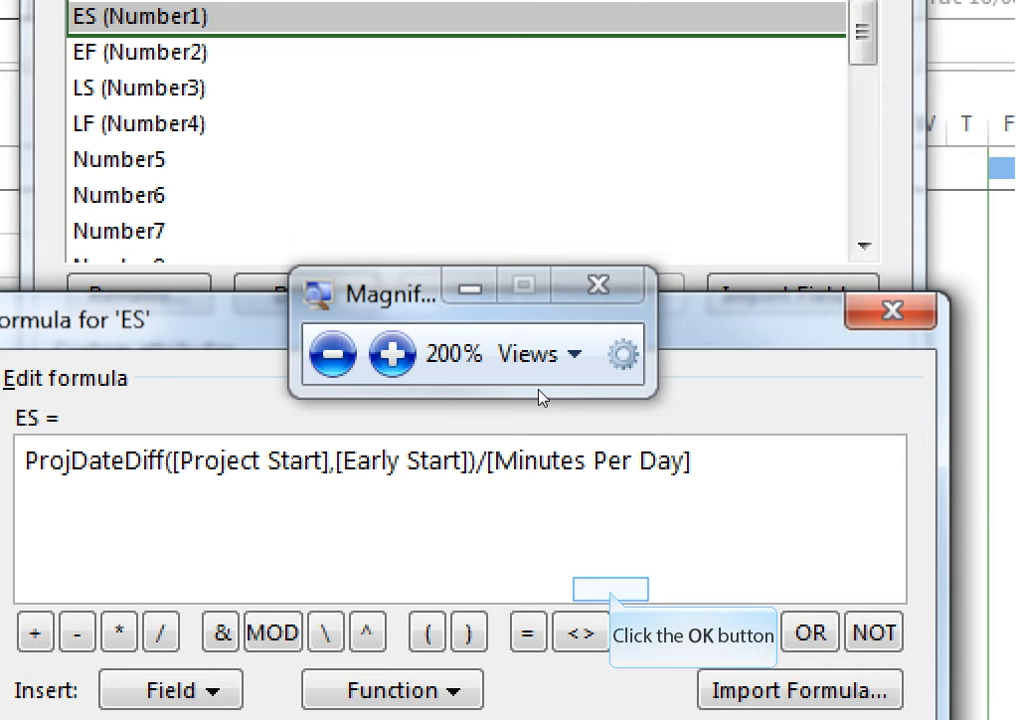
pyautogui.click(610, 591)
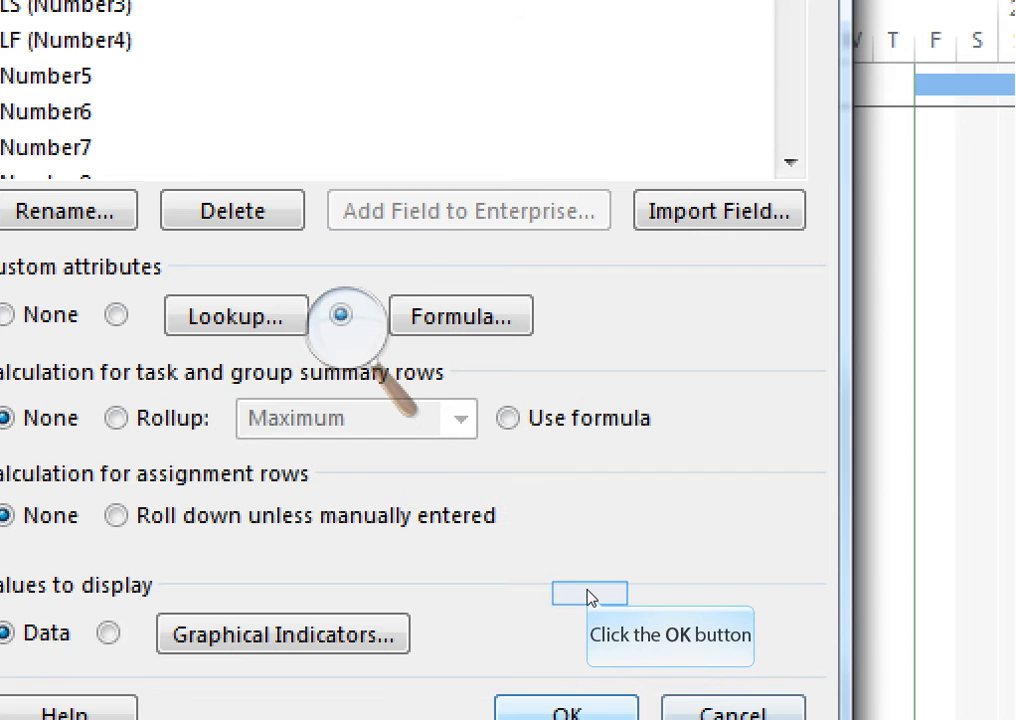
pyautogui.click(588, 596)
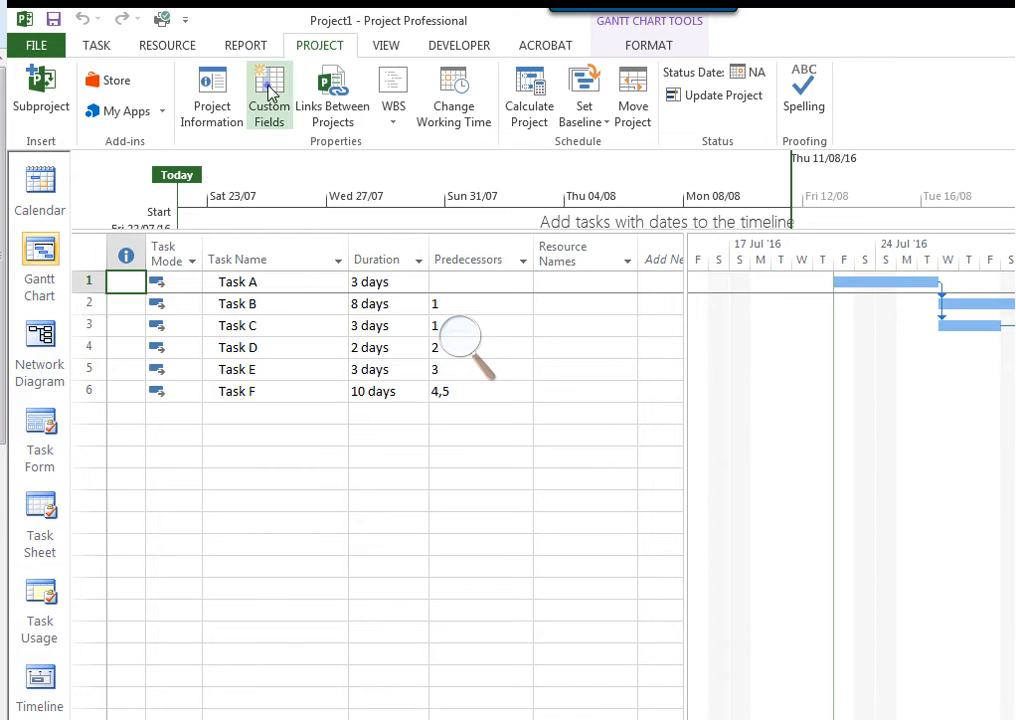
# - Examine the formula of the EF (Number2) task custom field with its text enlarged, and close the custom field settings
pyautogui.click(268, 95)
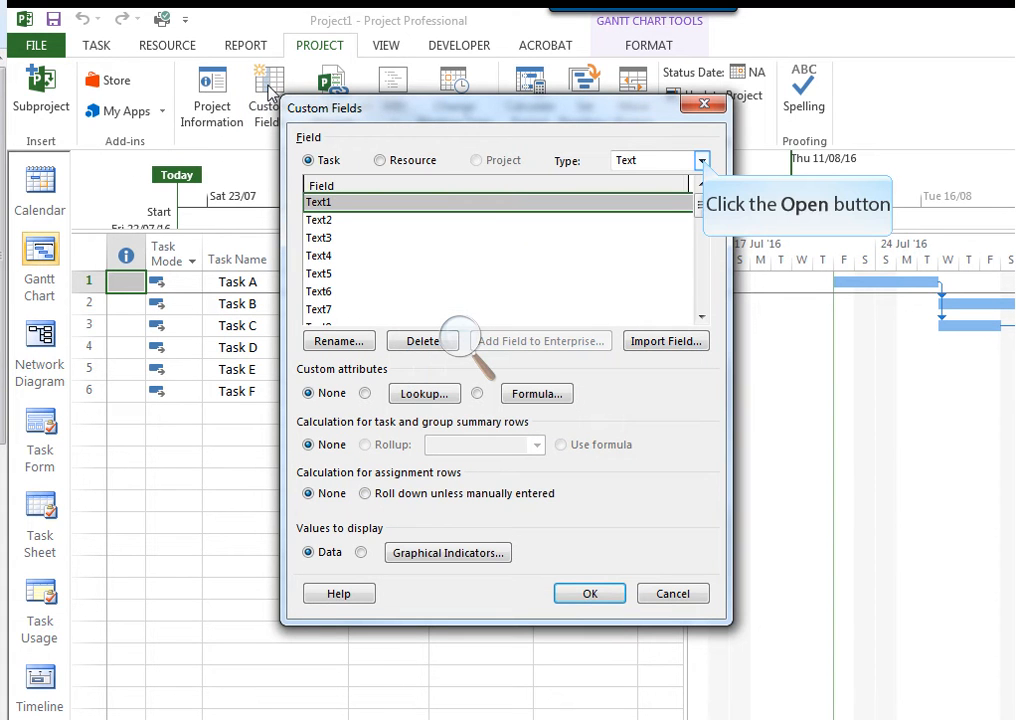
pyautogui.click(702, 160)
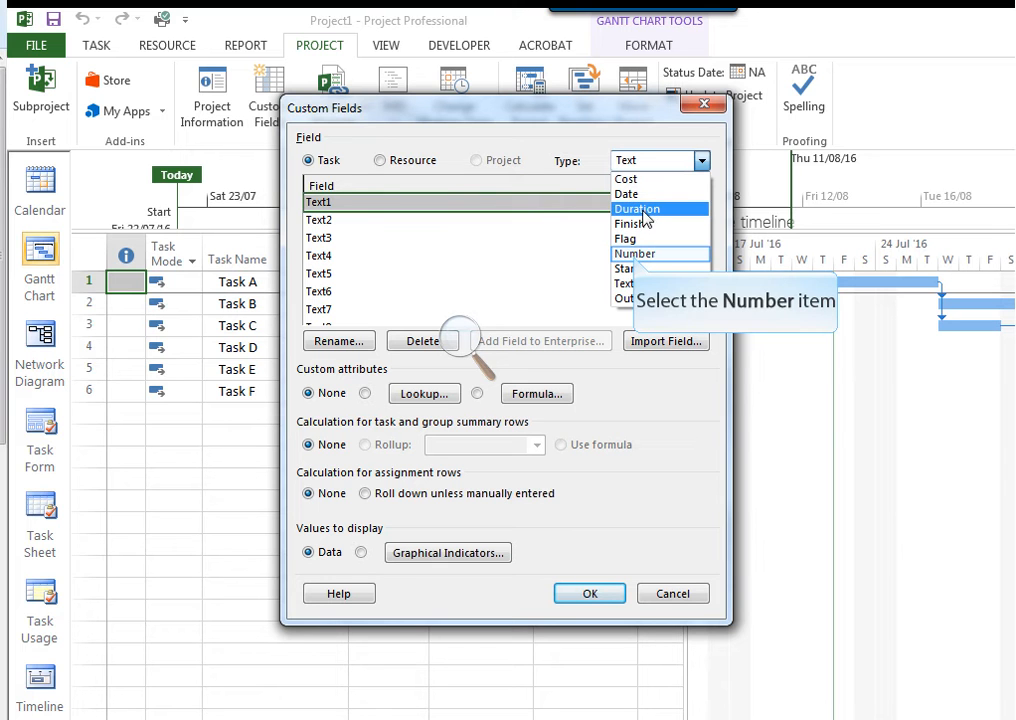
pyautogui.click(638, 254)
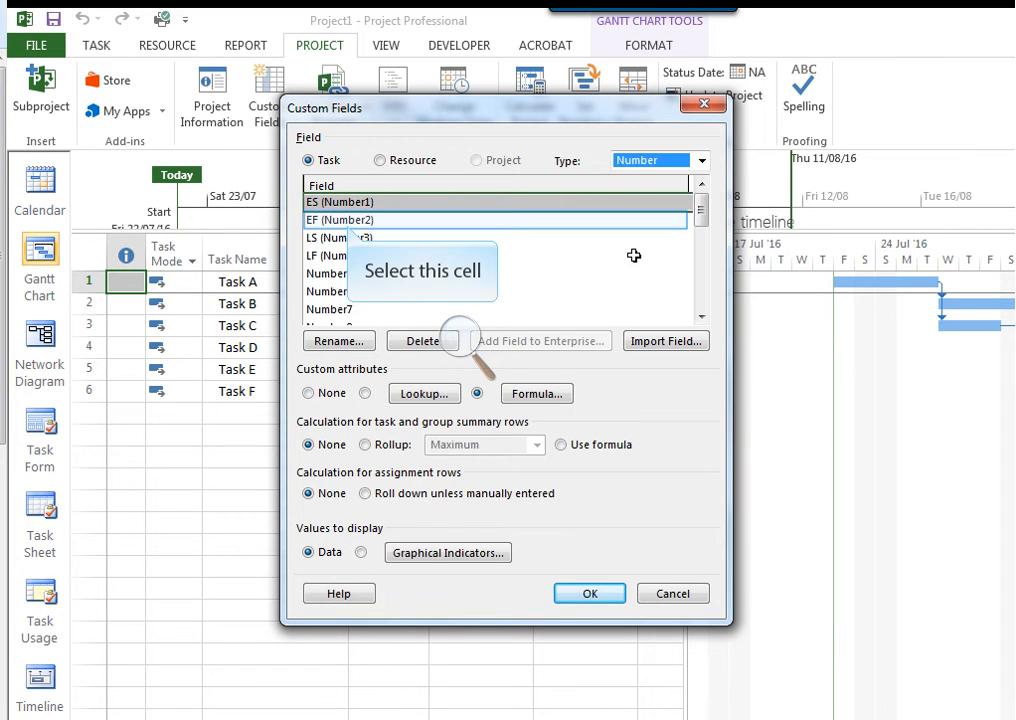
pyautogui.click(347, 224)
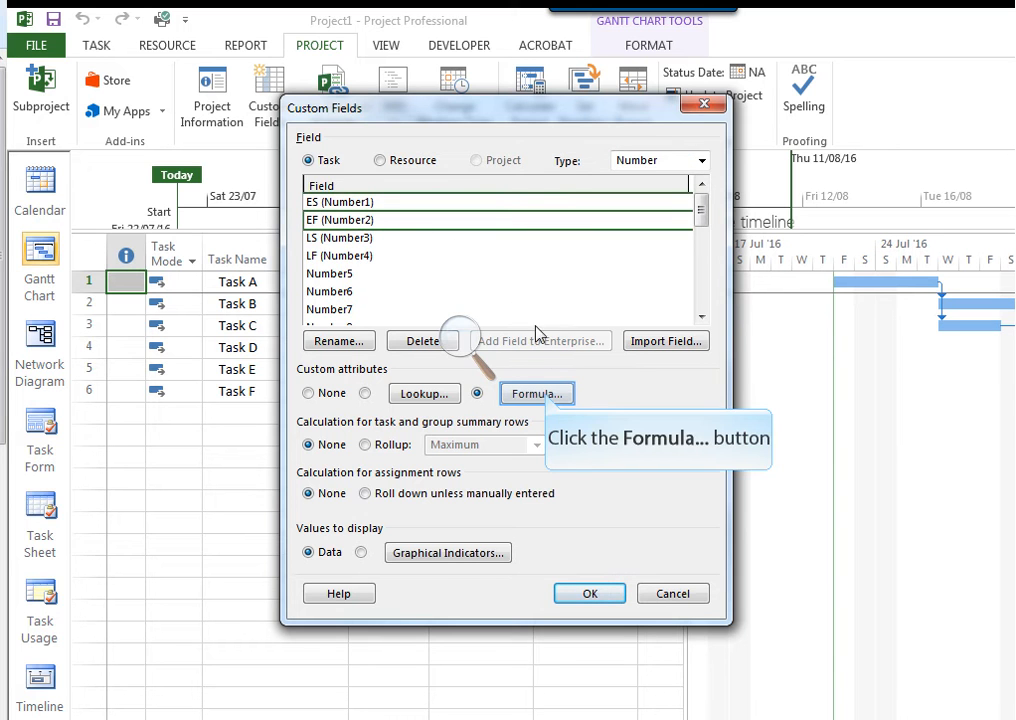
pyautogui.click(540, 394)
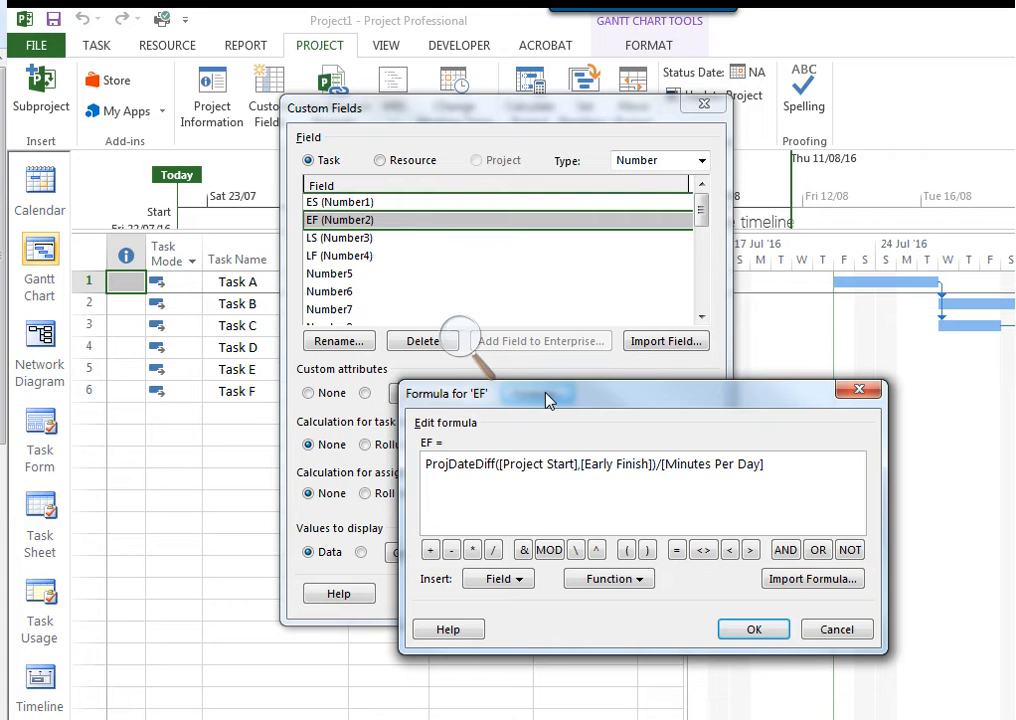
pyautogui.scroll(4, 546, 393)
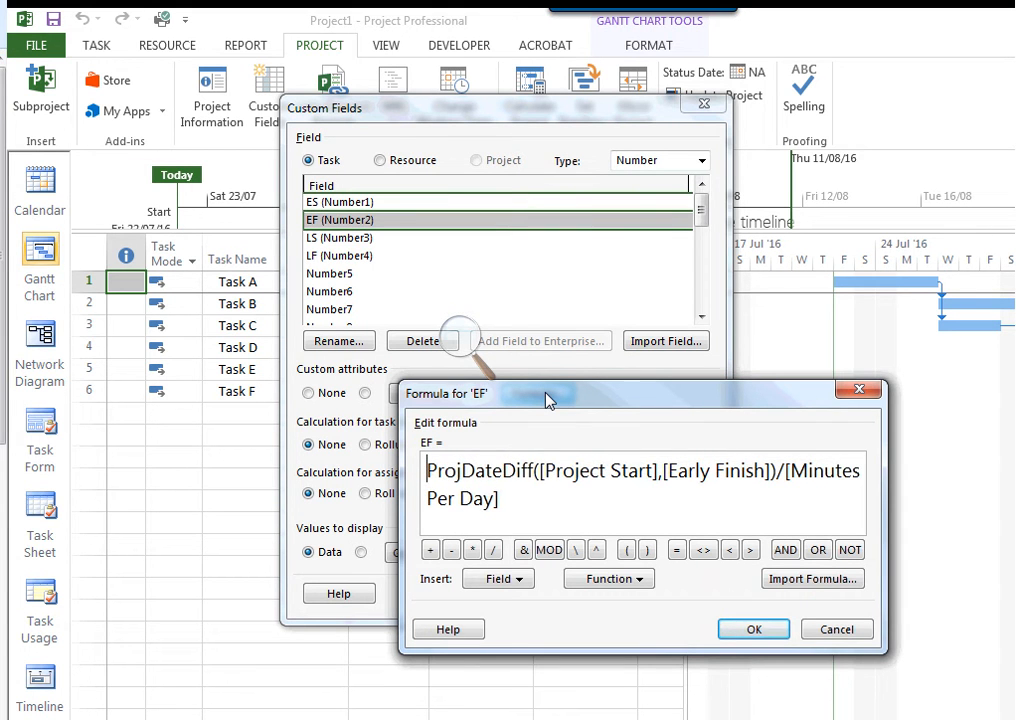
pyautogui.scroll(1, 546, 397)
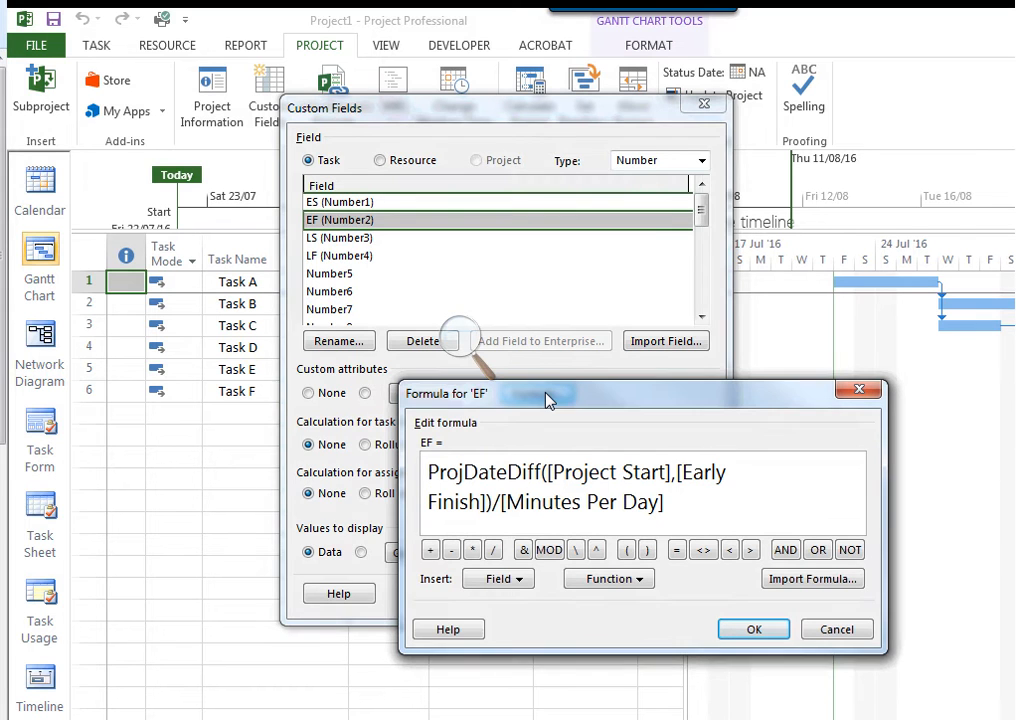
pyautogui.scroll(1, 546, 400)
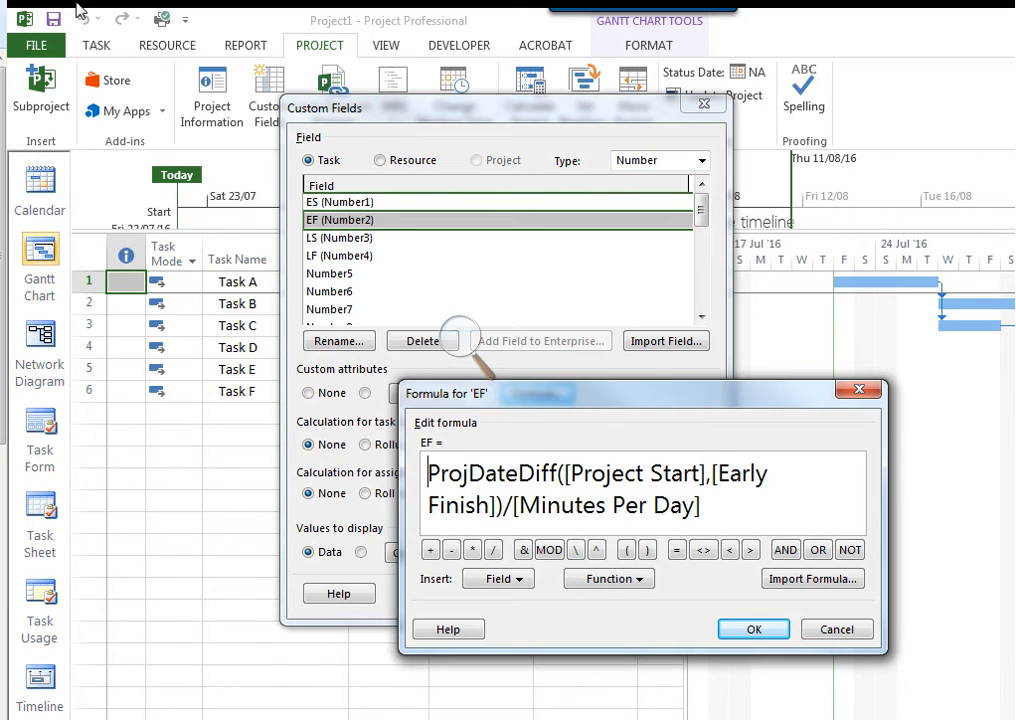
pyautogui.scroll(1, 546, 400)
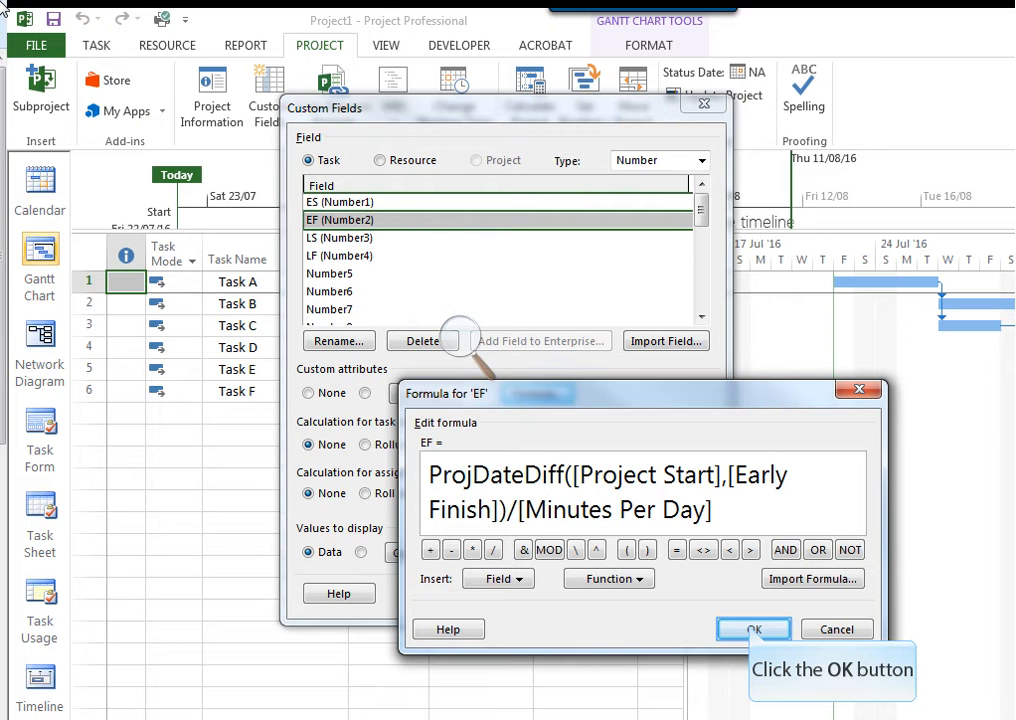
pyautogui.click(752, 630)
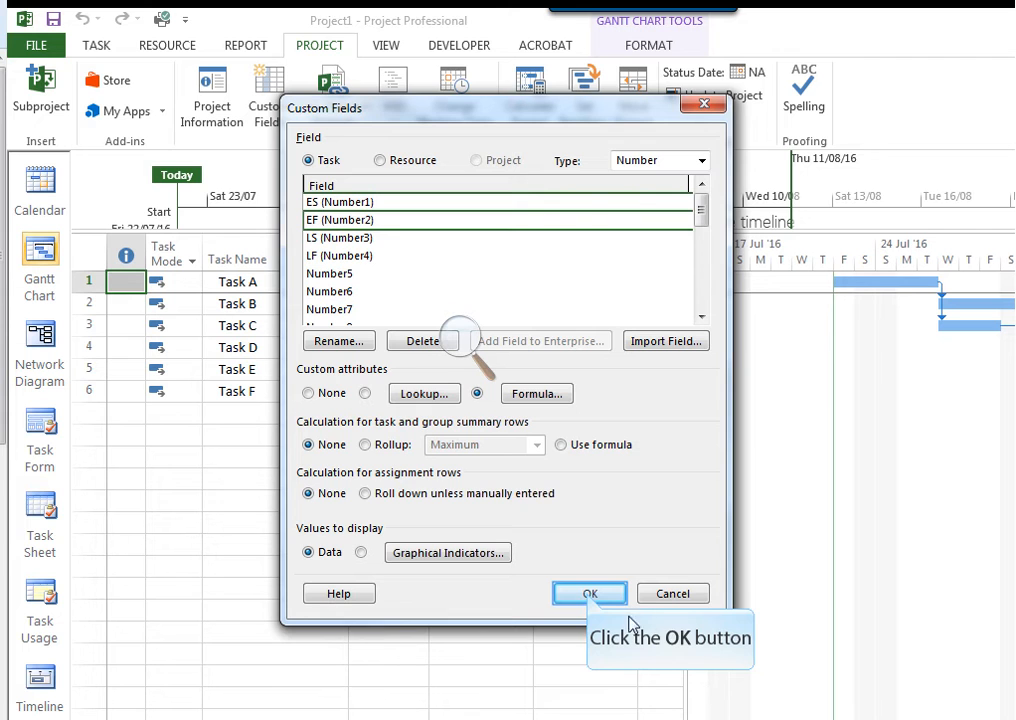
pyautogui.click(590, 595)
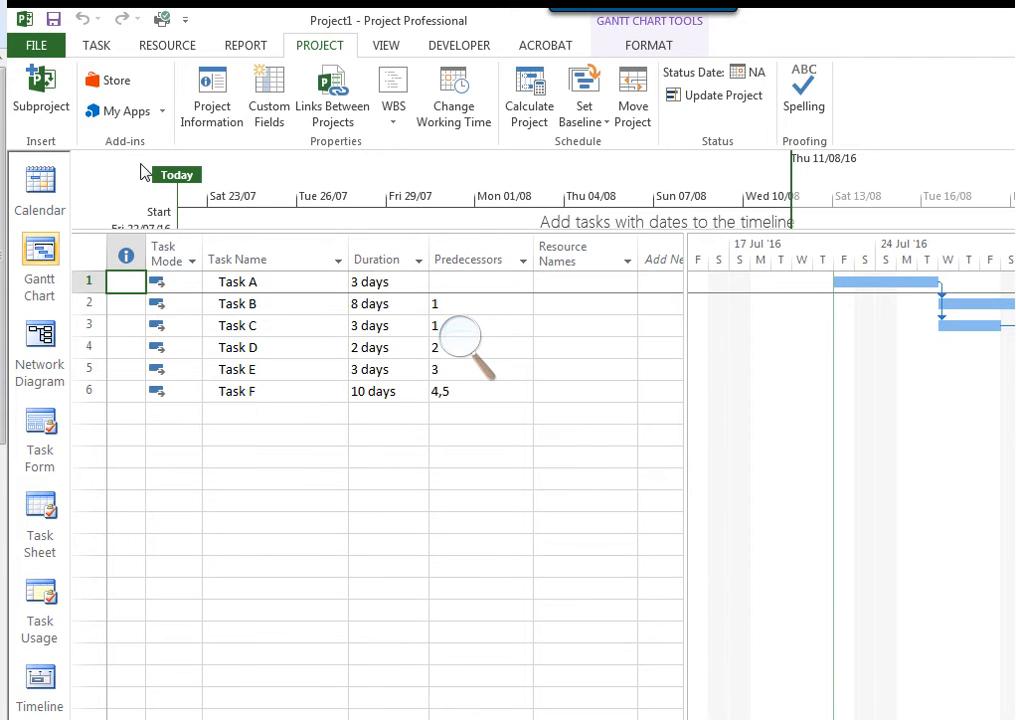
# - Examine the formula of the LS (Number3) task custom field with its text enlarged, and close the custom field settings
pyautogui.click(258, 84)
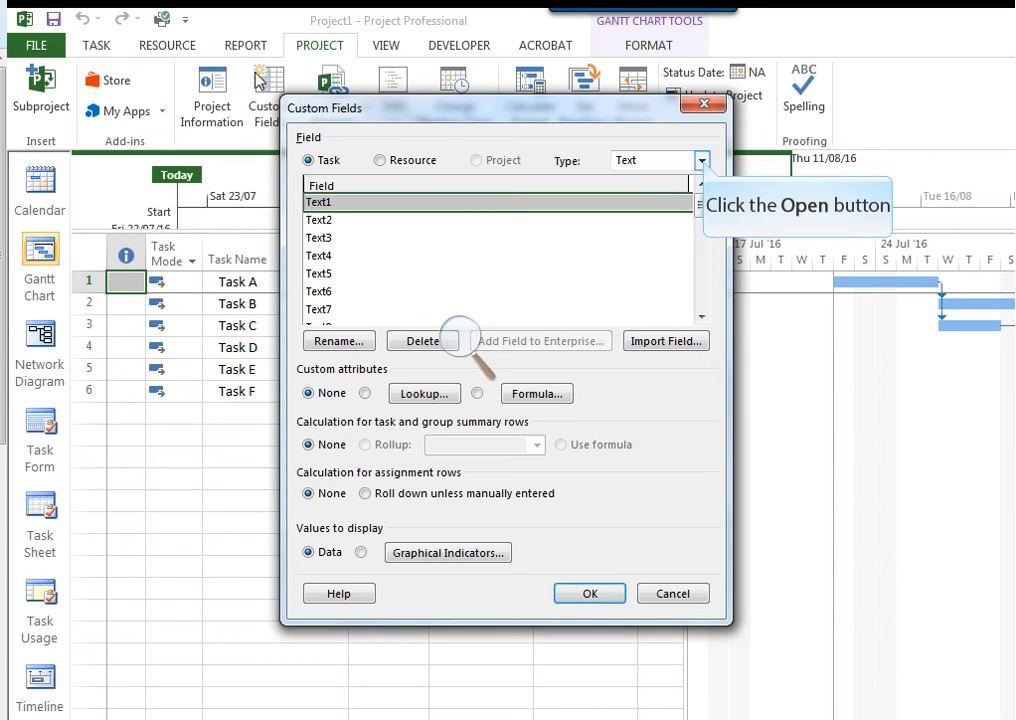
pyautogui.click(704, 162)
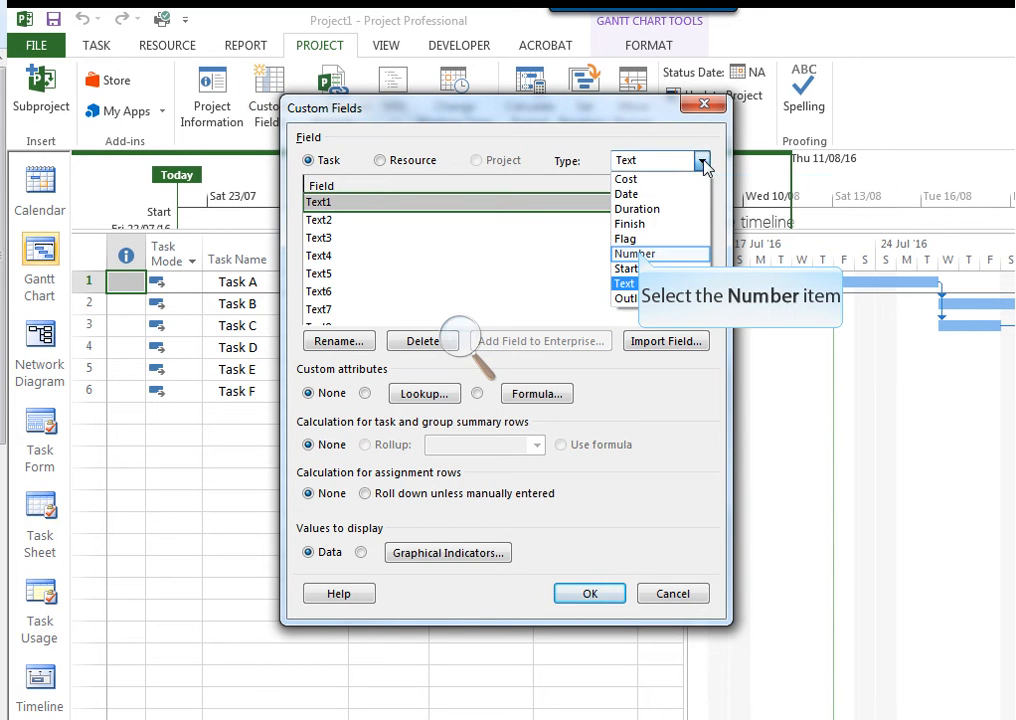
pyautogui.click(624, 250)
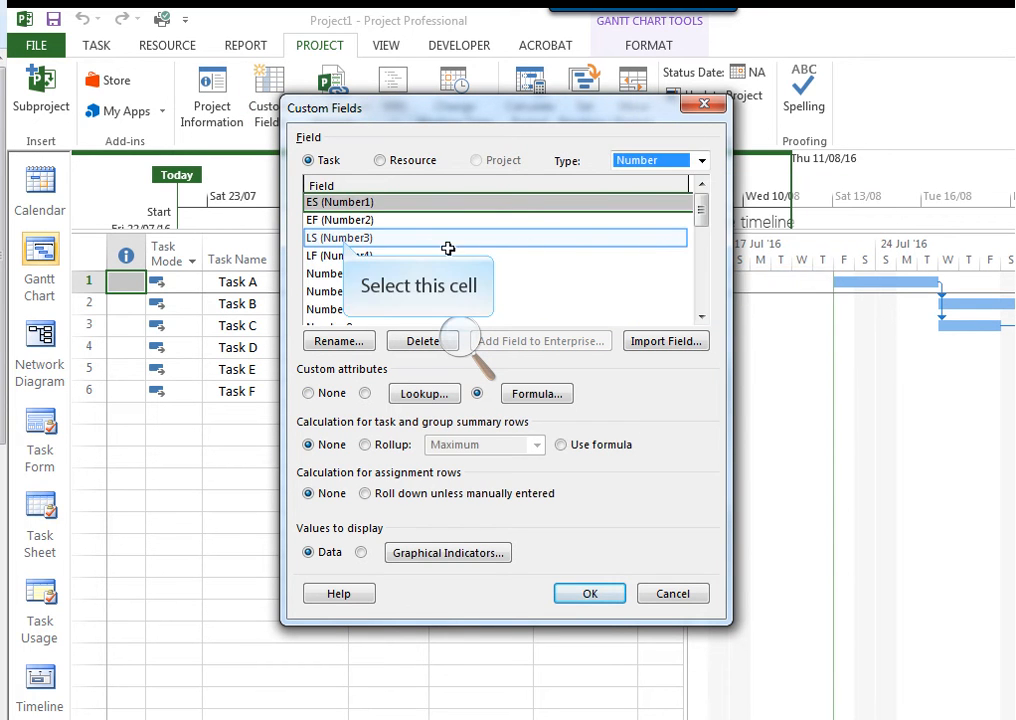
pyautogui.click(399, 243)
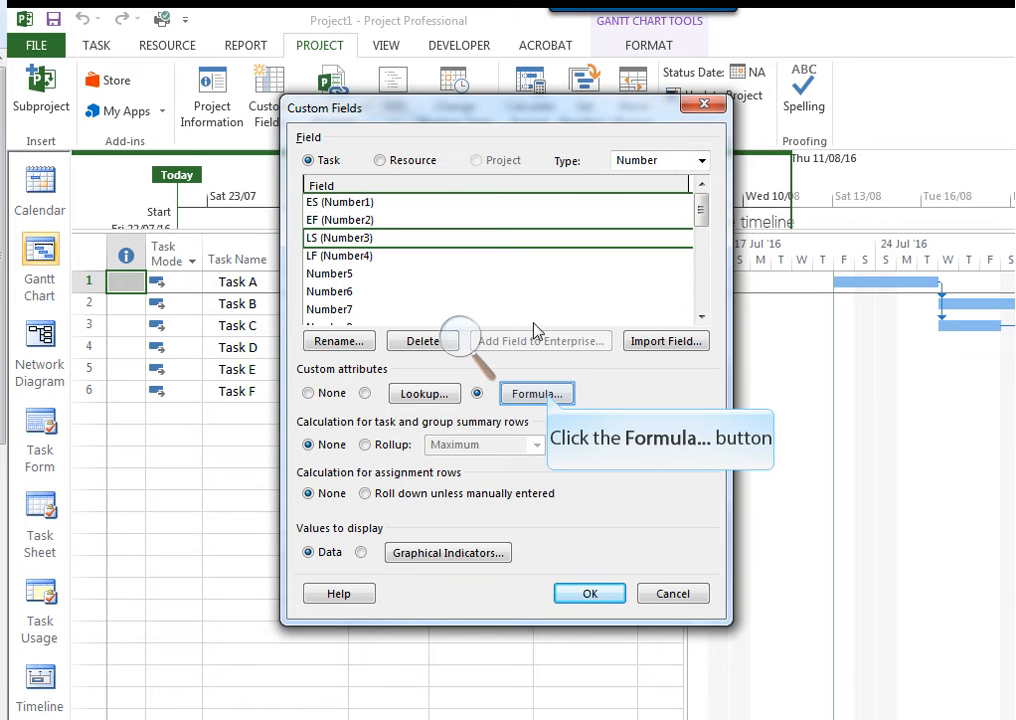
pyautogui.click(527, 396)
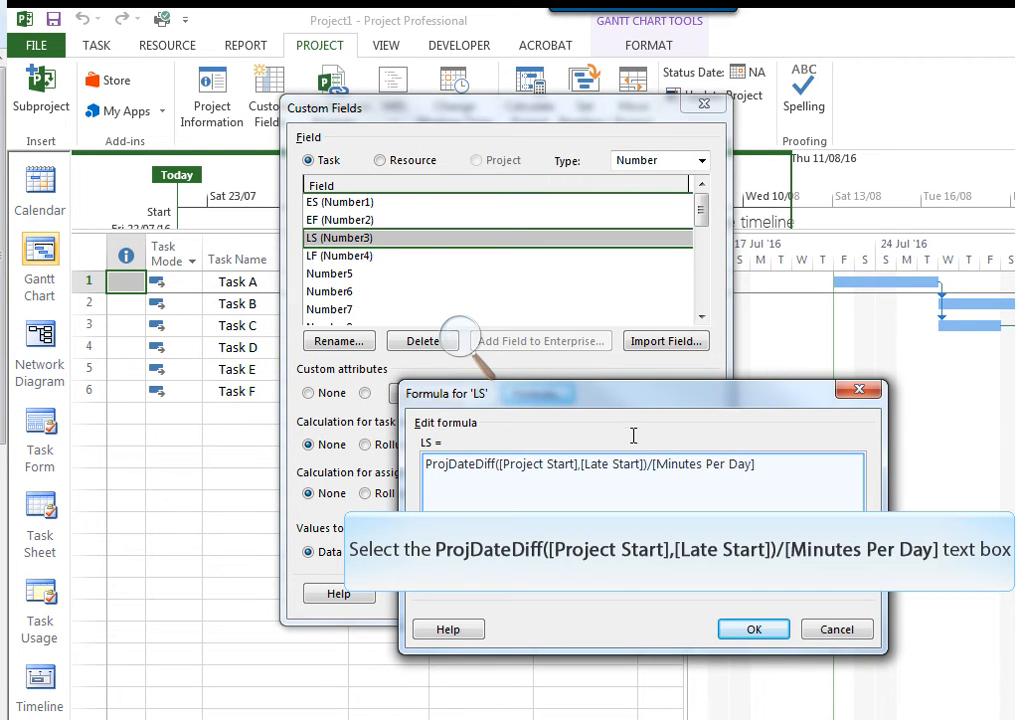
pyautogui.click(650, 512)
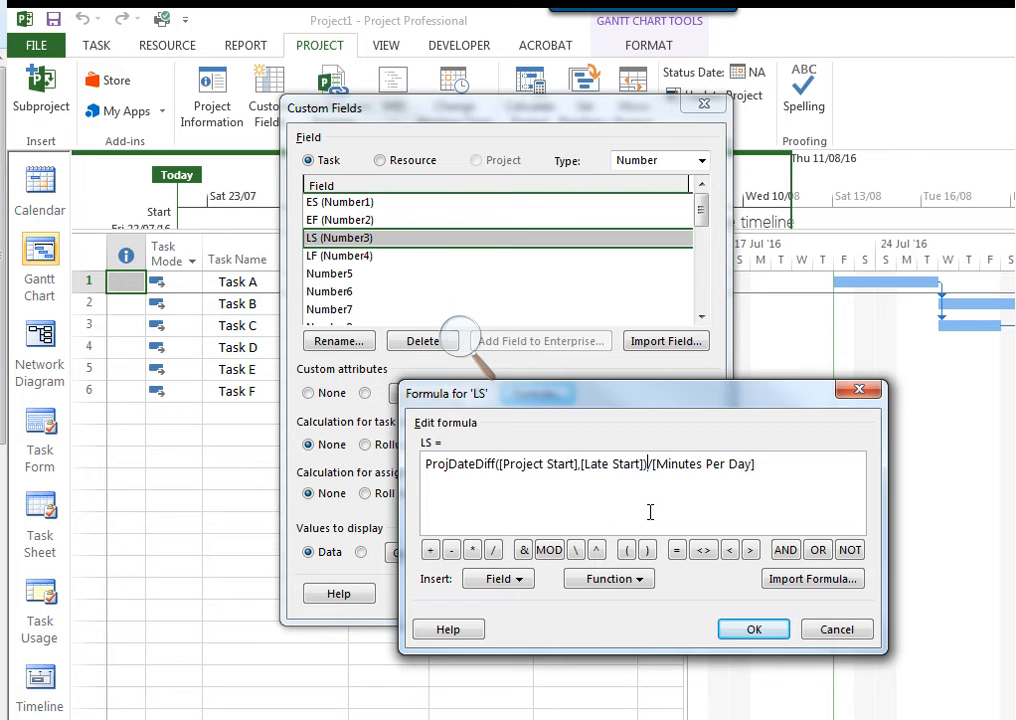
pyautogui.scroll(10, 650, 512)
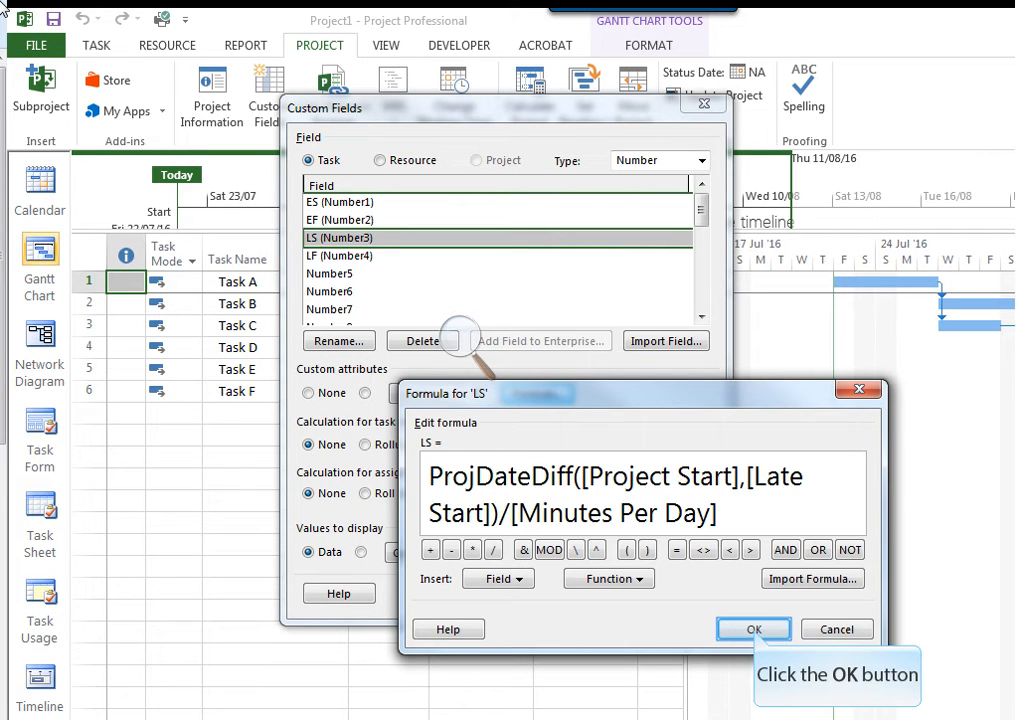
pyautogui.click(753, 630)
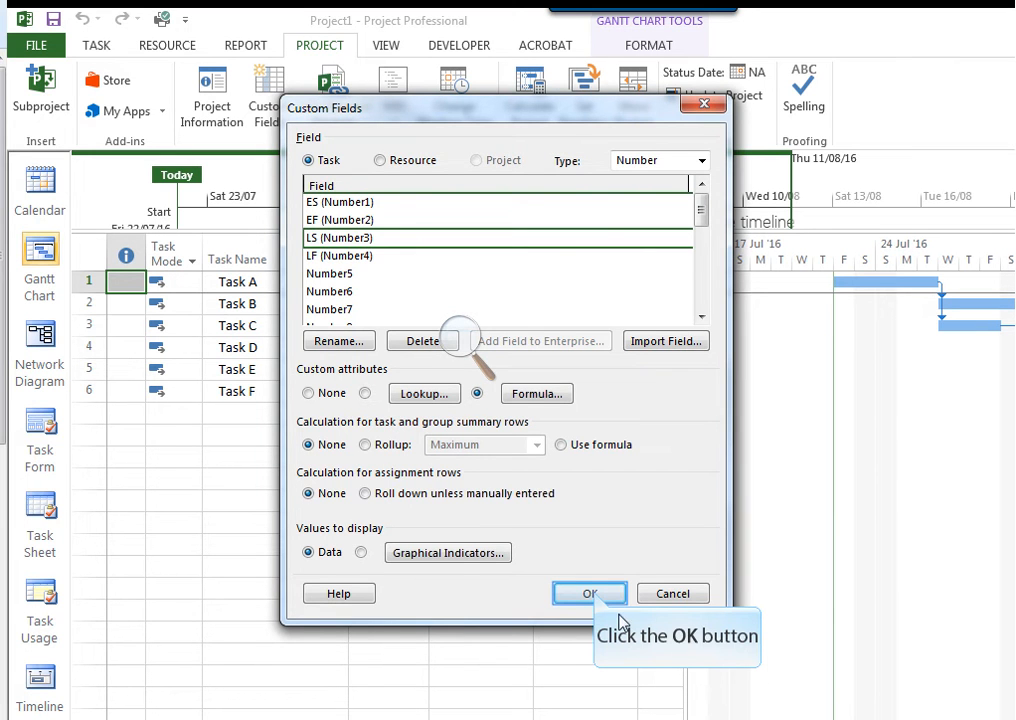
pyautogui.click(592, 596)
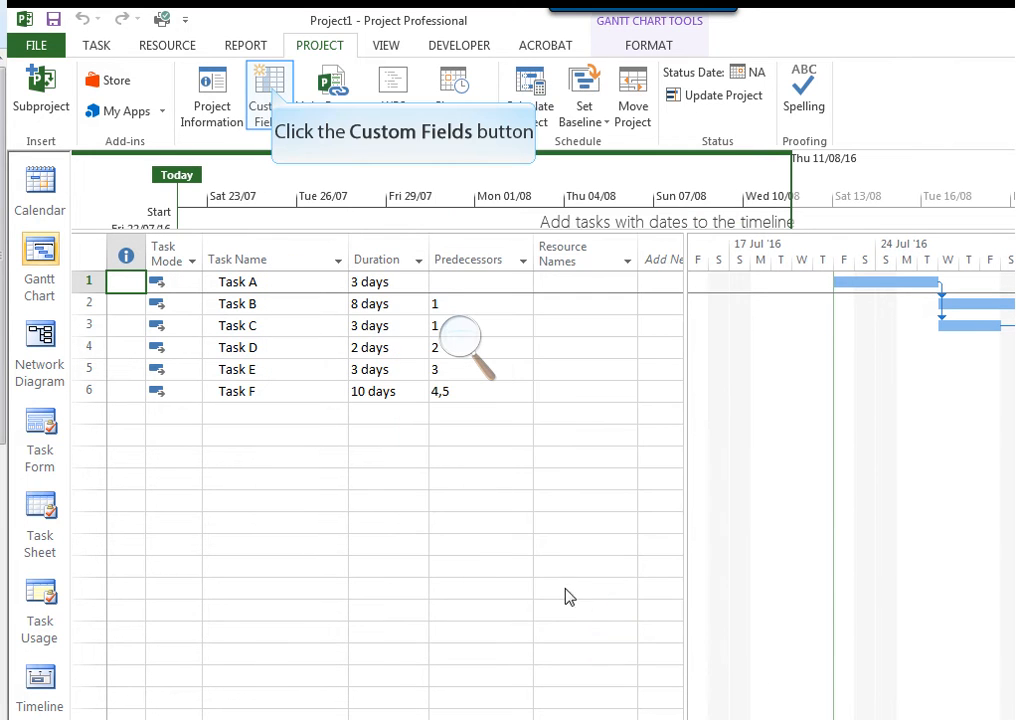
# - Examine the formula of the LF (Number4) task custom field with its text enlarged, and close the custom field settings
pyautogui.click(270, 96)
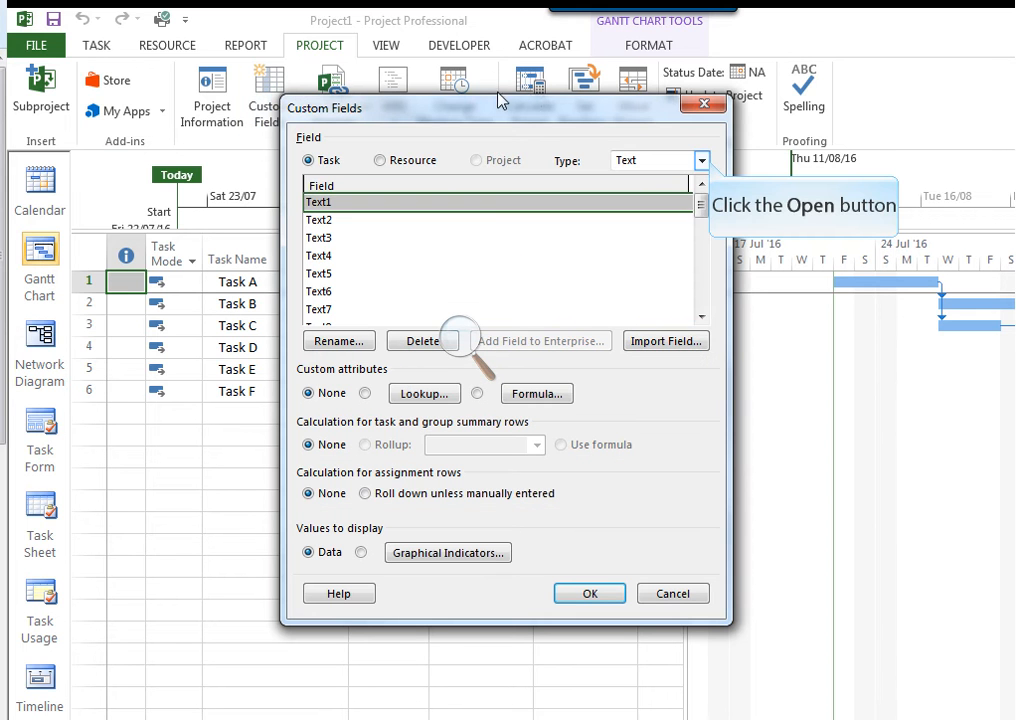
pyautogui.click(703, 160)
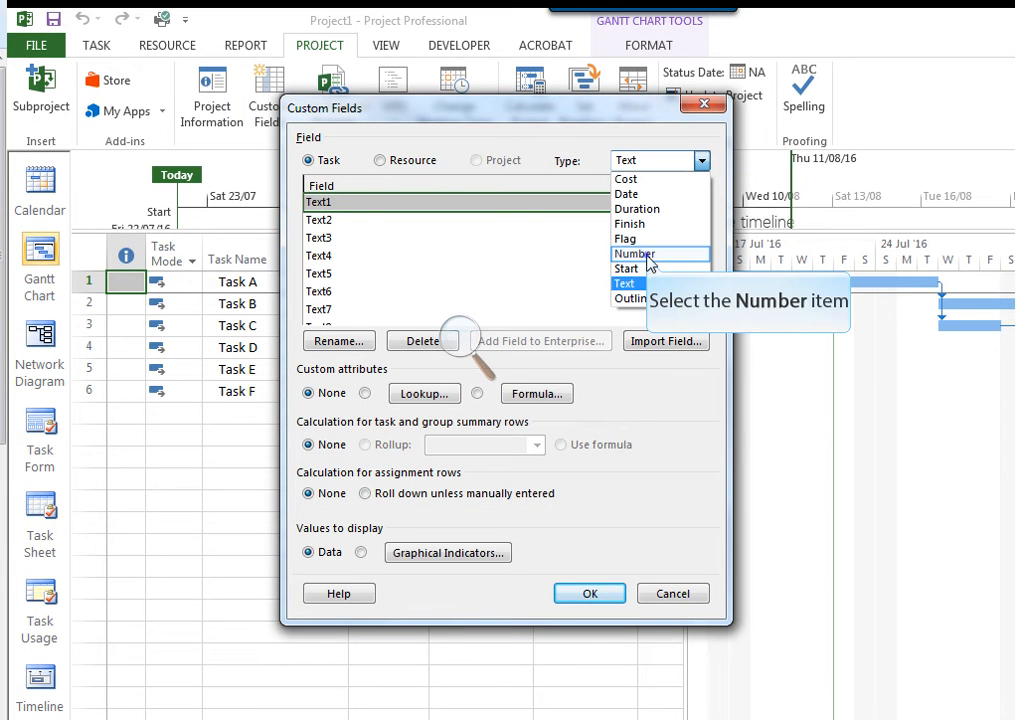
pyautogui.click(690, 252)
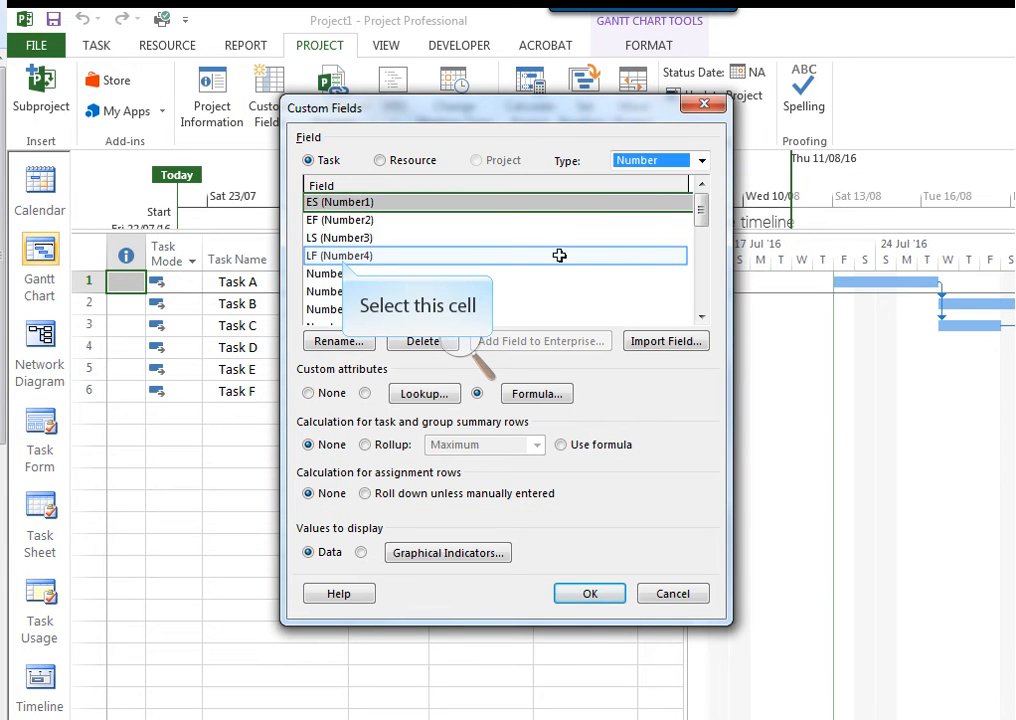
pyautogui.click(345, 259)
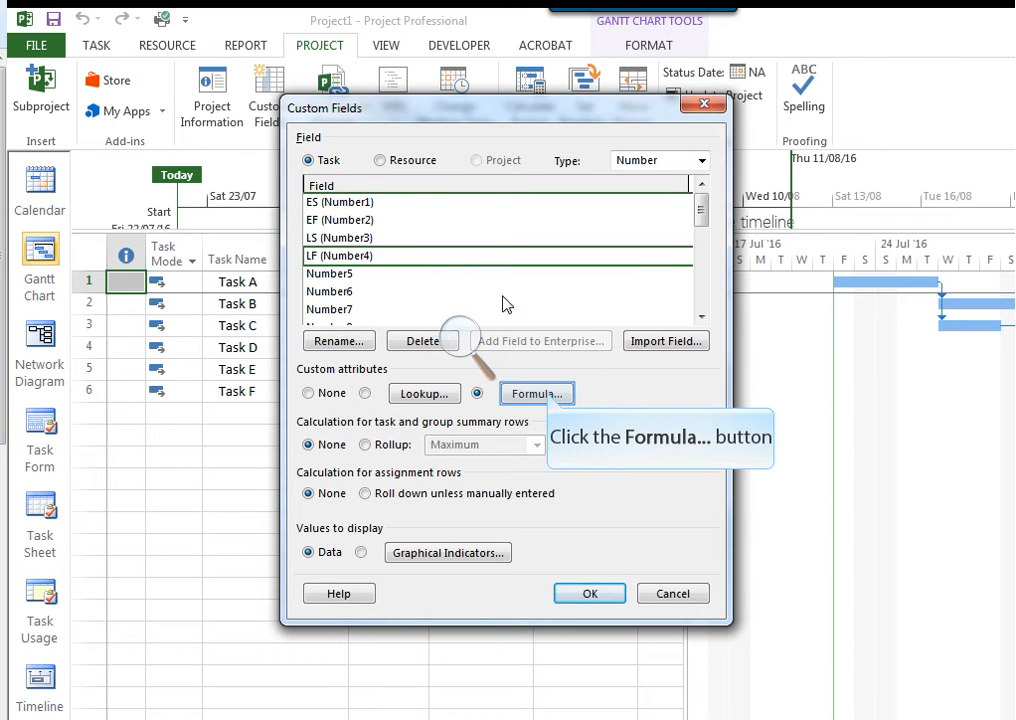
pyautogui.click(549, 394)
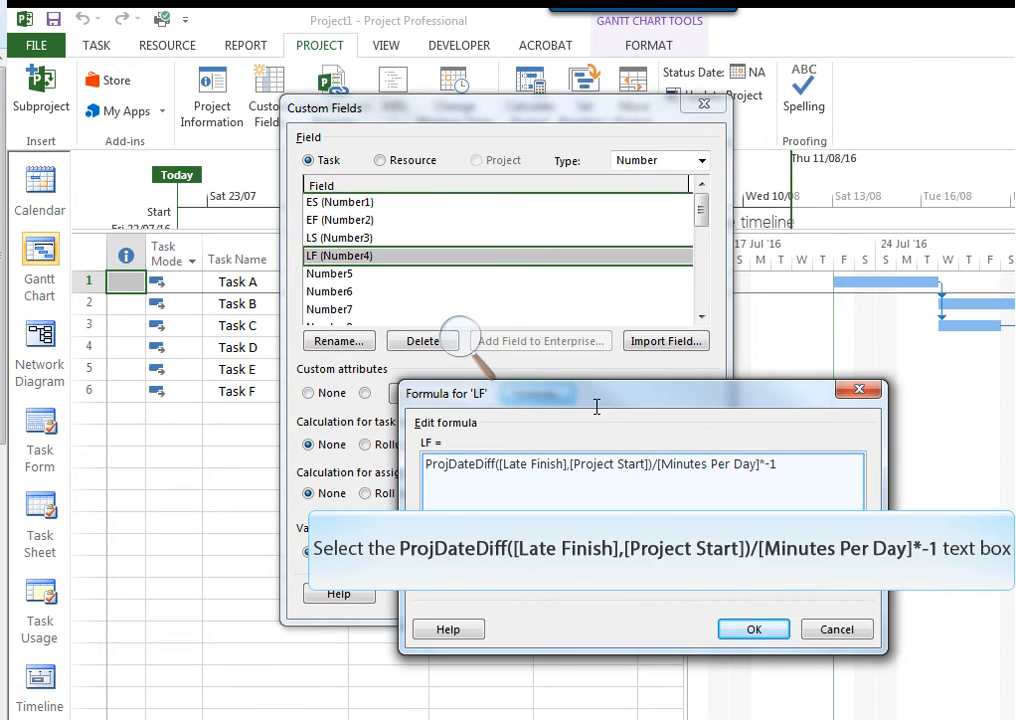
pyautogui.click(631, 508)
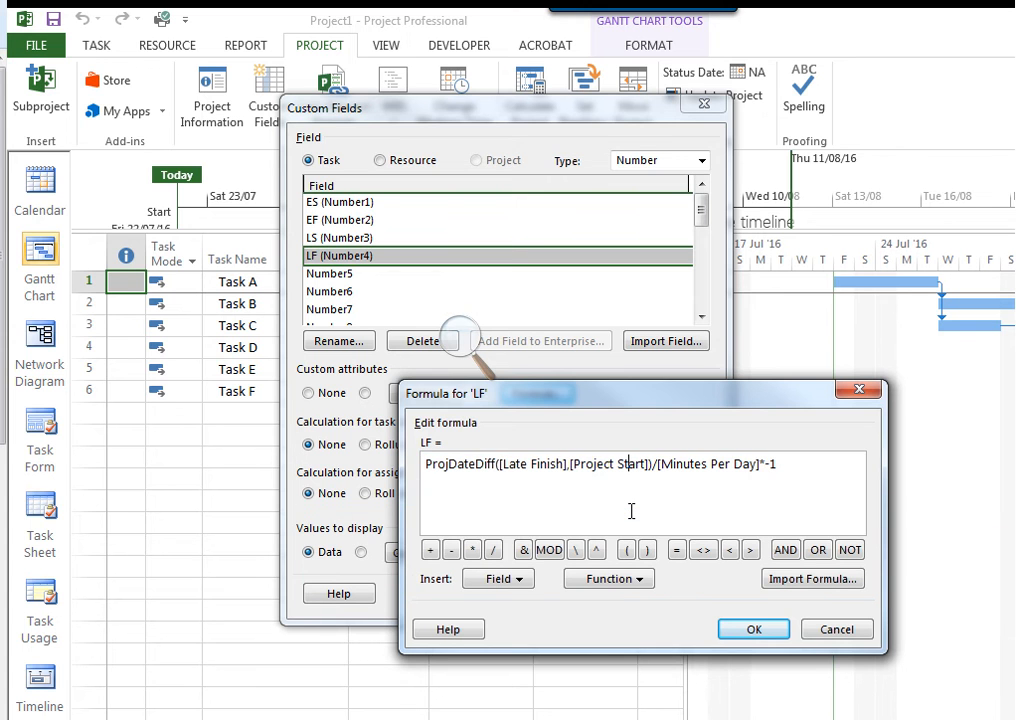
pyautogui.scroll(10, 631, 511)
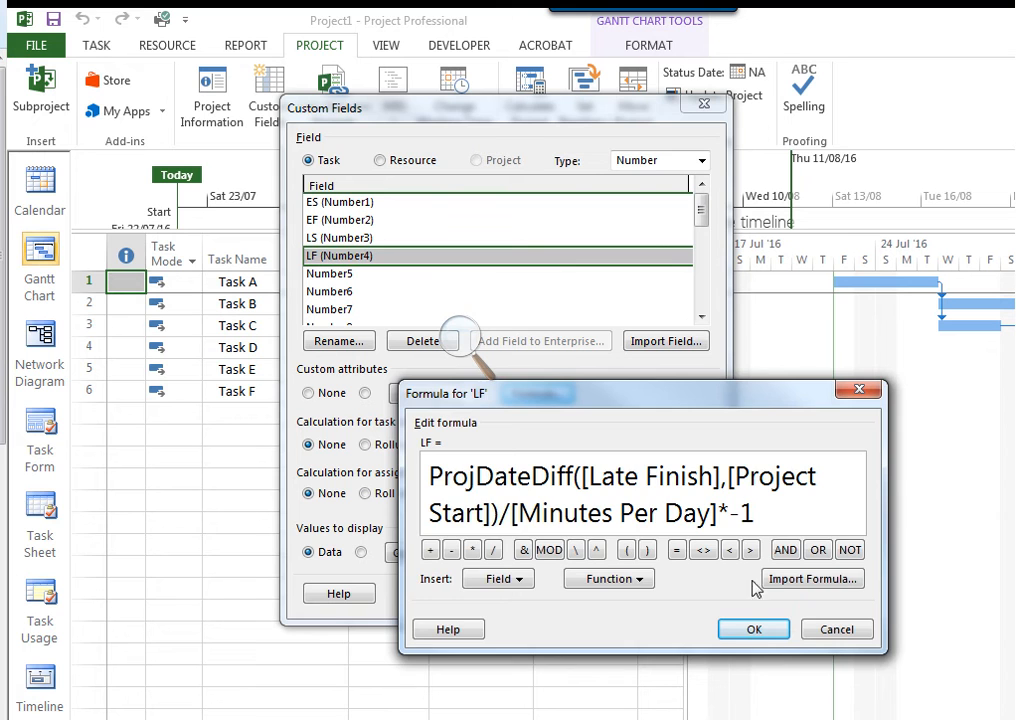
pyautogui.click(754, 631)
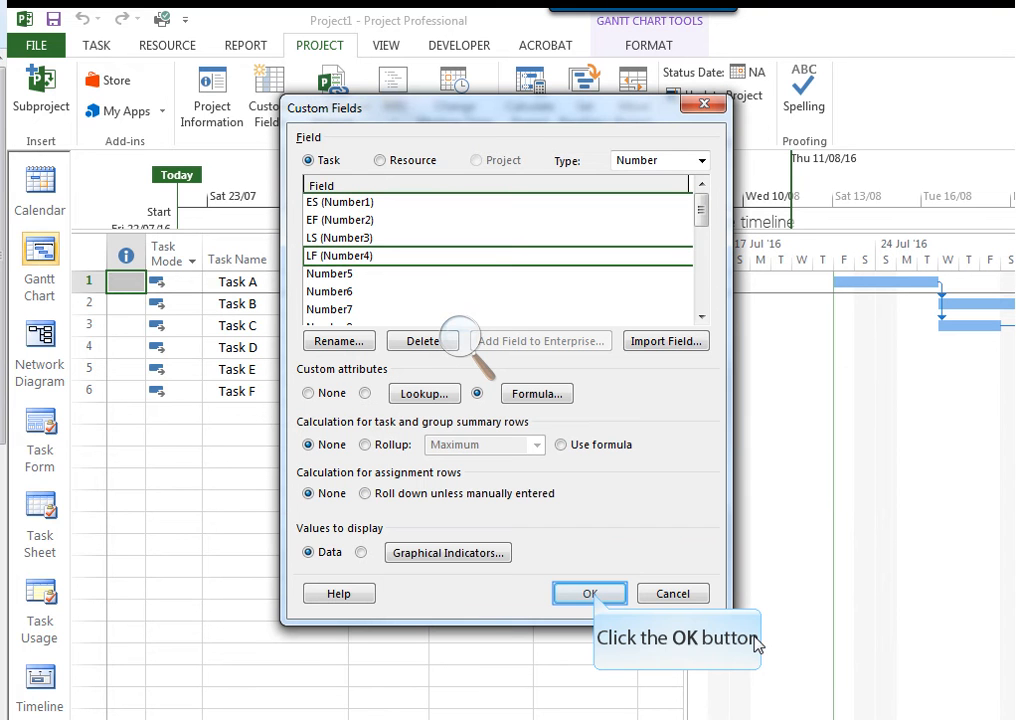
pyautogui.click(589, 594)
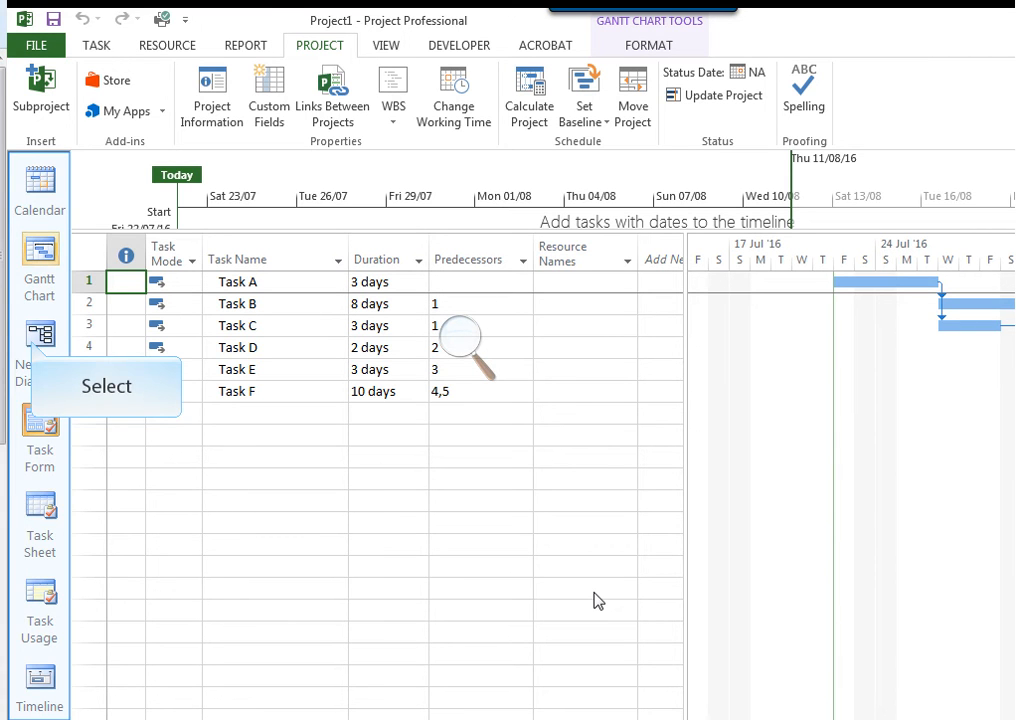
# - Switch the plan to the Network Diagram view and open the box formatting for Task B
pyautogui.click(38, 340)
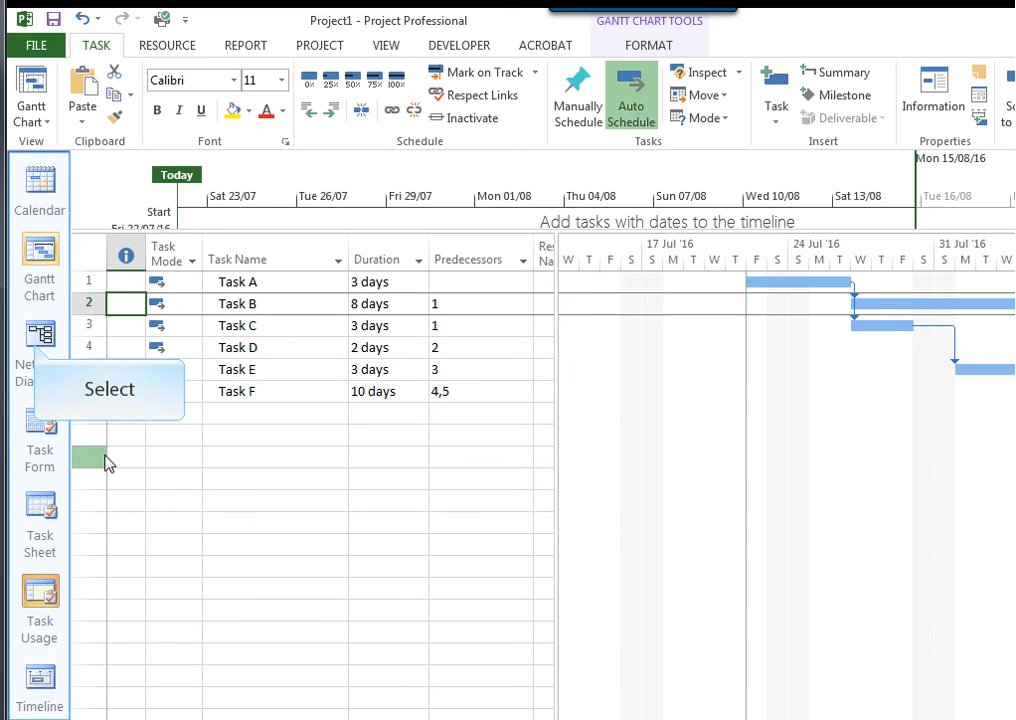
pyautogui.click(37, 340)
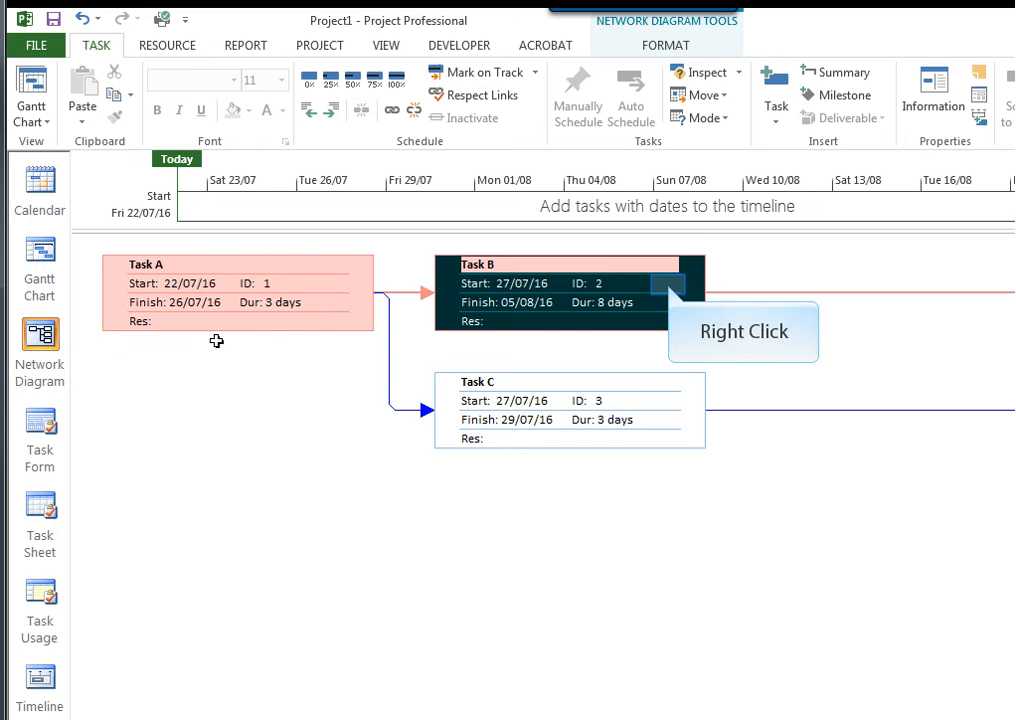
pyautogui.rightClick(668, 285)
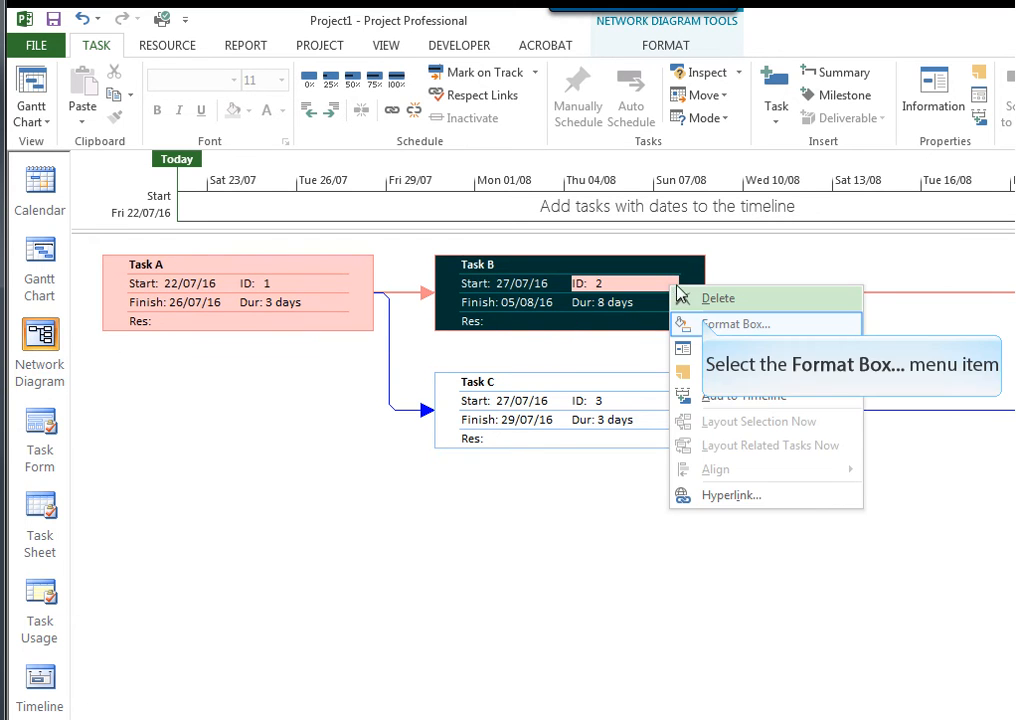
pyautogui.click(706, 325)
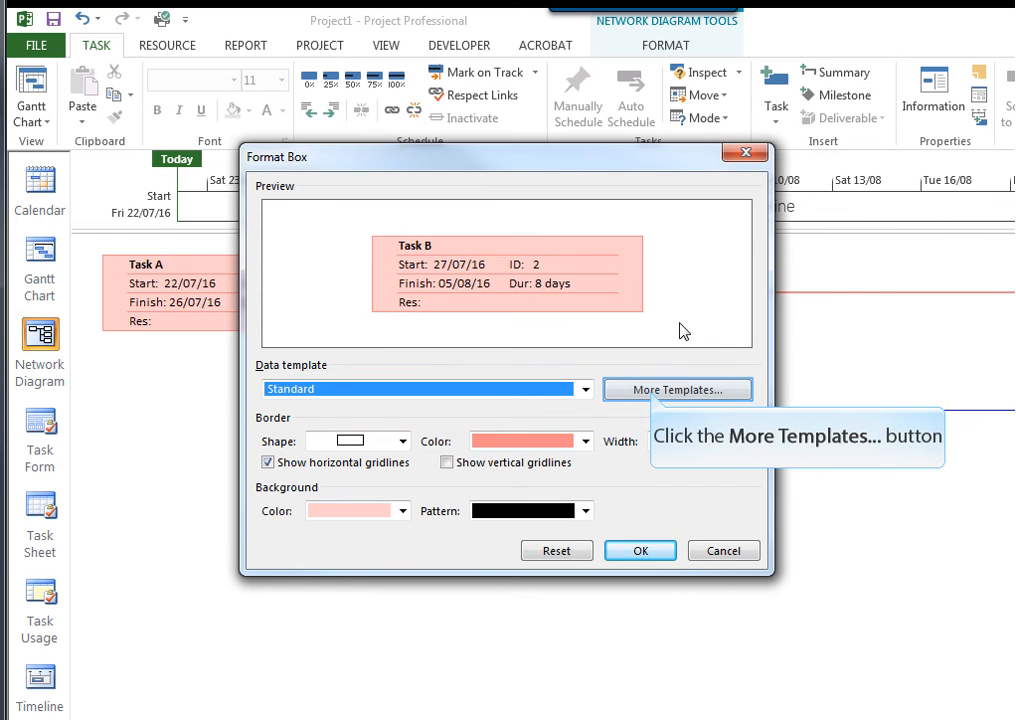
# - Start a new data template with a layout of 3 rows and 3 columns, 100% cell width and blank cells merged with the cell to the left
pyautogui.click(652, 393)
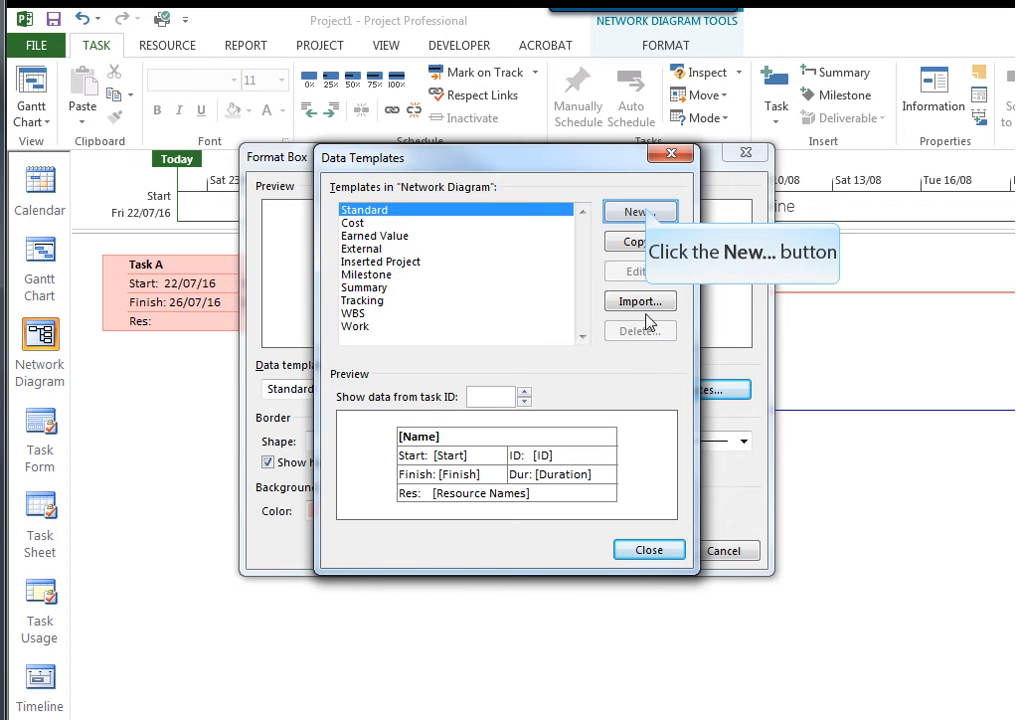
pyautogui.click(638, 212)
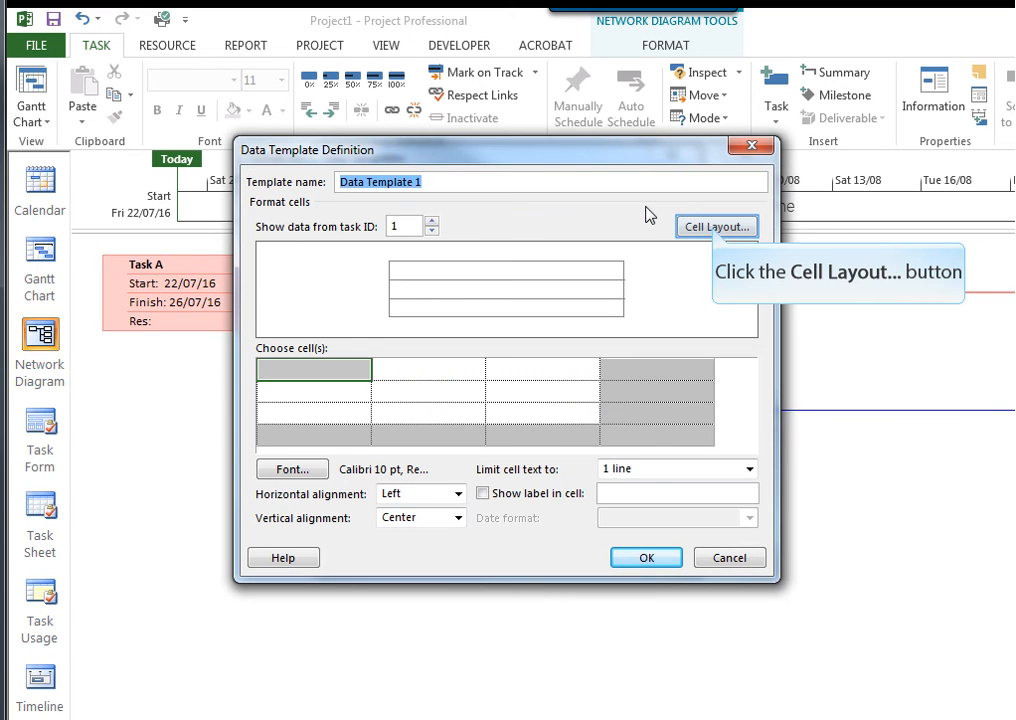
pyautogui.click(714, 229)
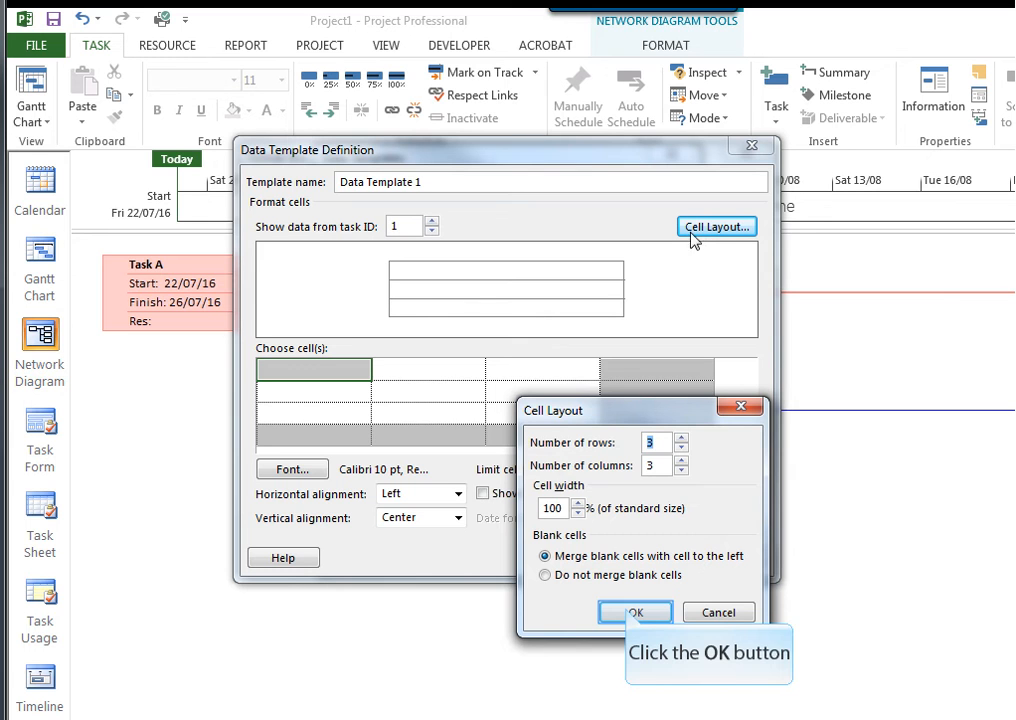
pyautogui.click(630, 613)
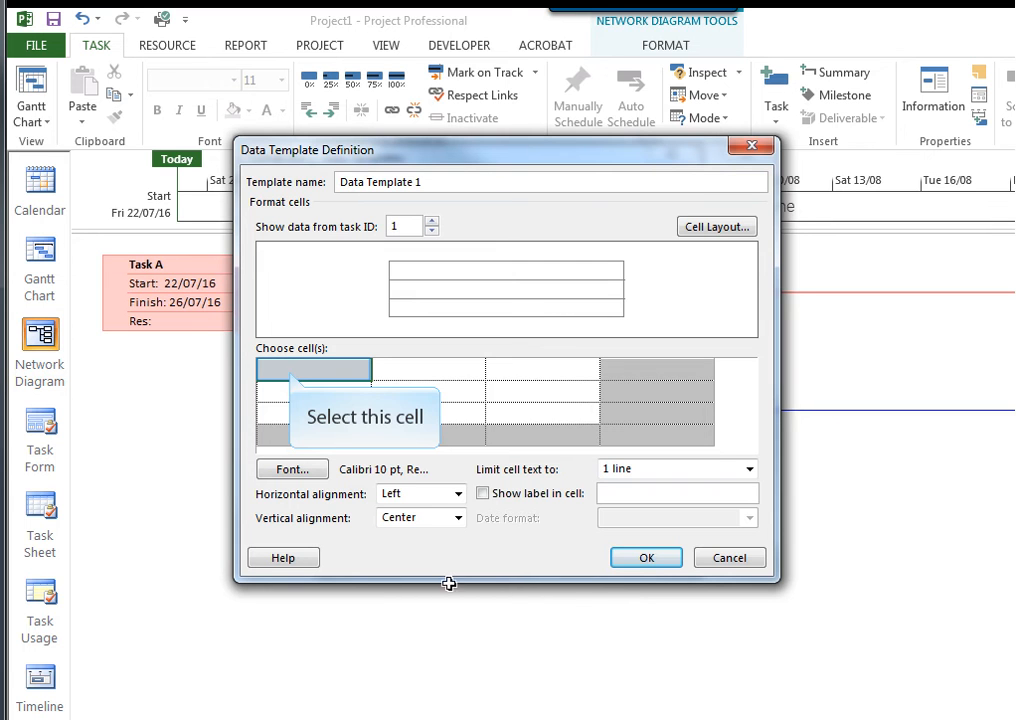
# - Assign the ES (Number1) field to the template's first-row, first-column cell and show its label
pyautogui.click(288, 372)
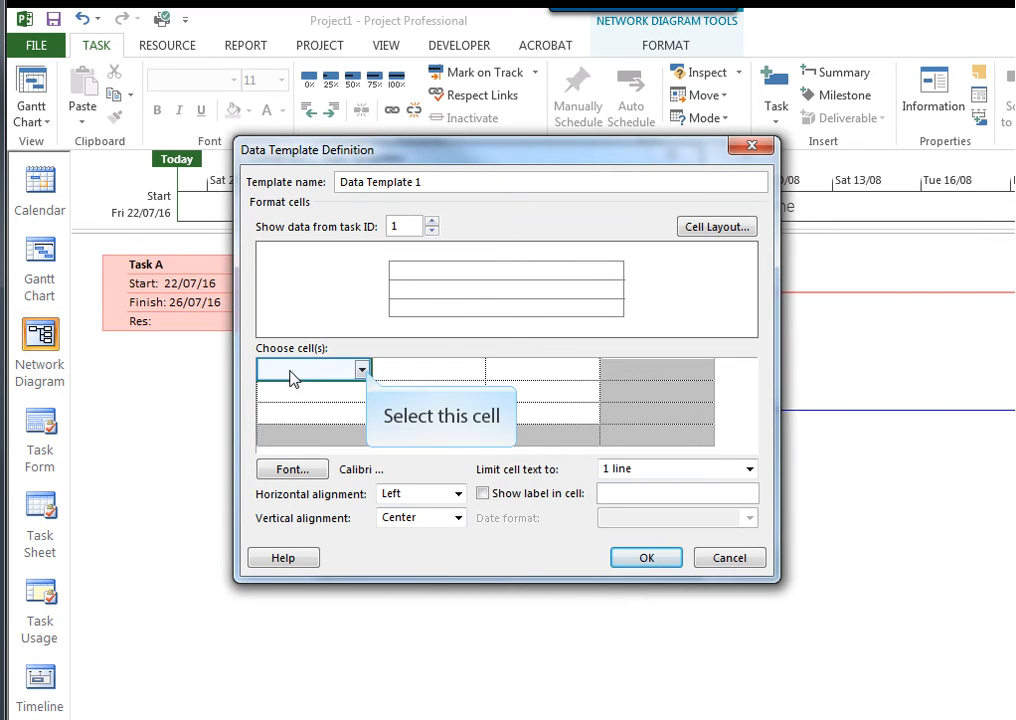
pyautogui.click(362, 371)
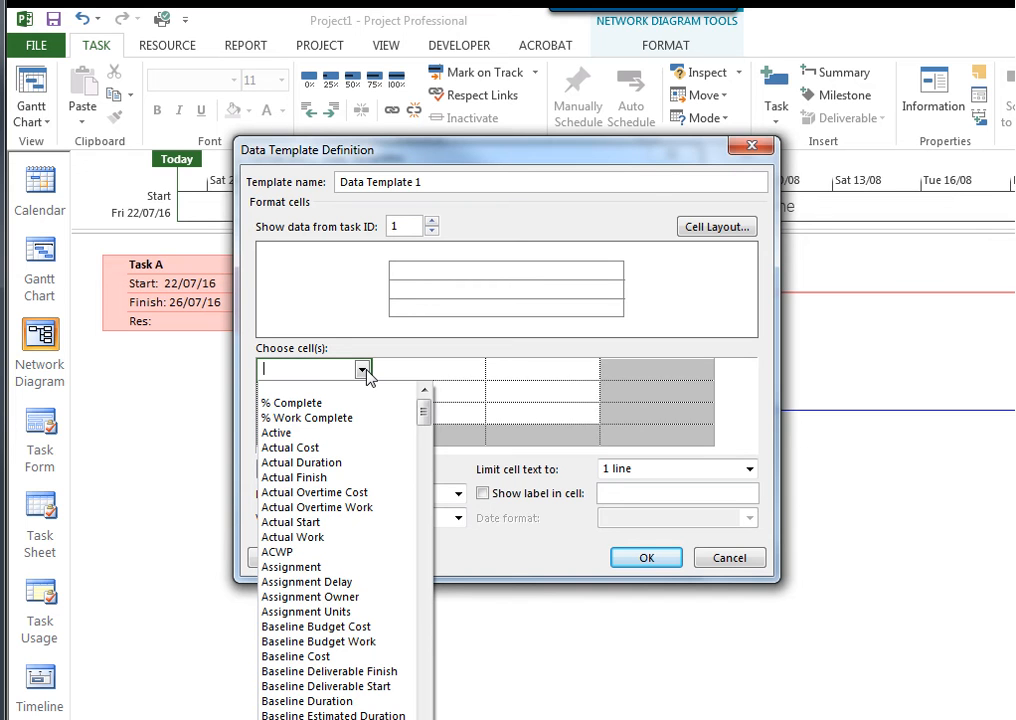
pyautogui.write('ES')
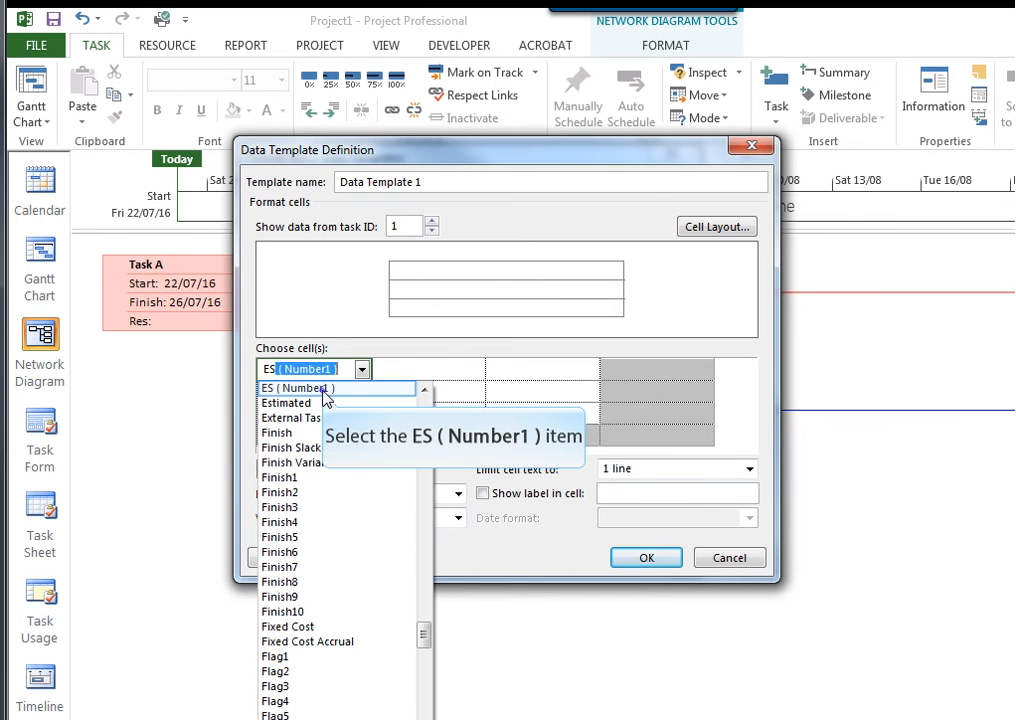
pyautogui.click(328, 388)
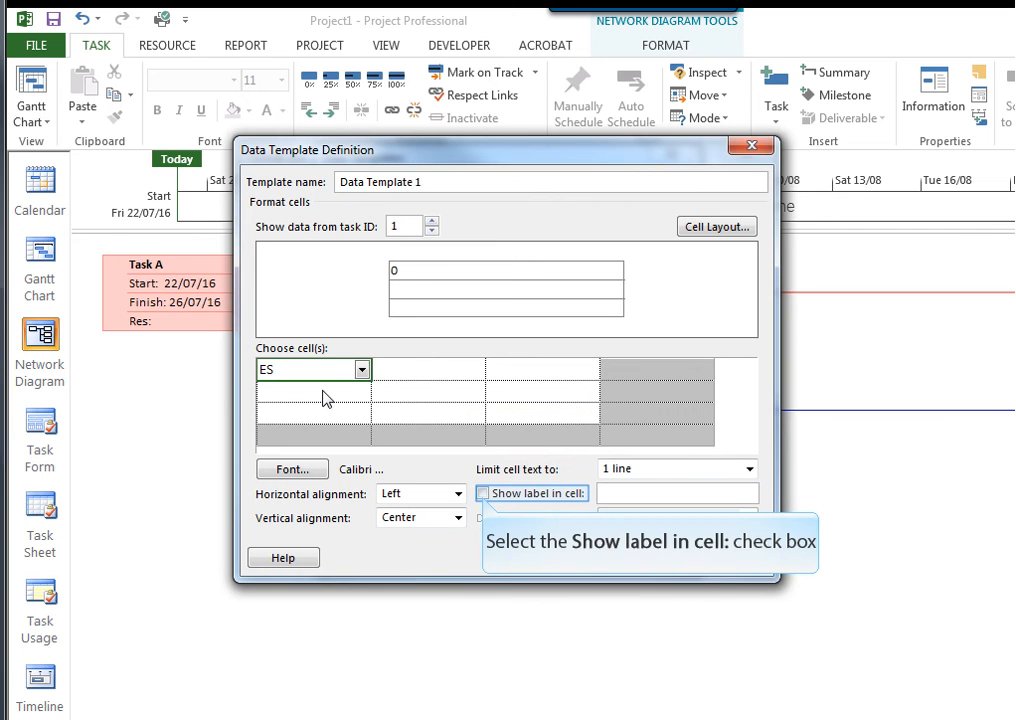
pyautogui.click(483, 494)
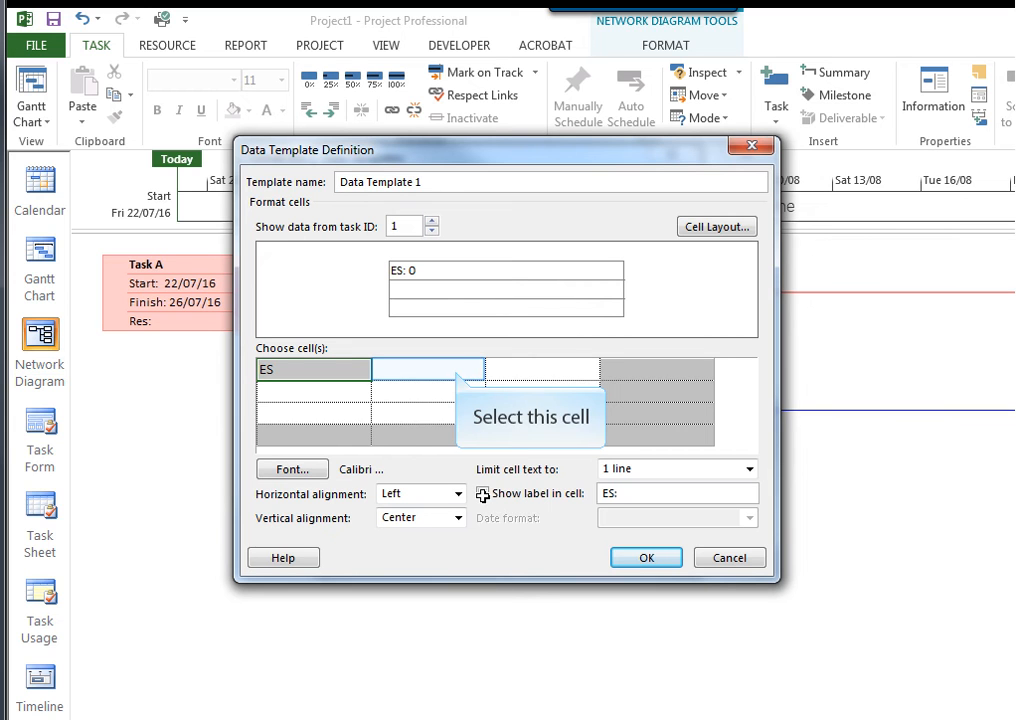
# - Assign the Duration field to the middle cell of the template's first row and show its label
pyautogui.click(455, 370)
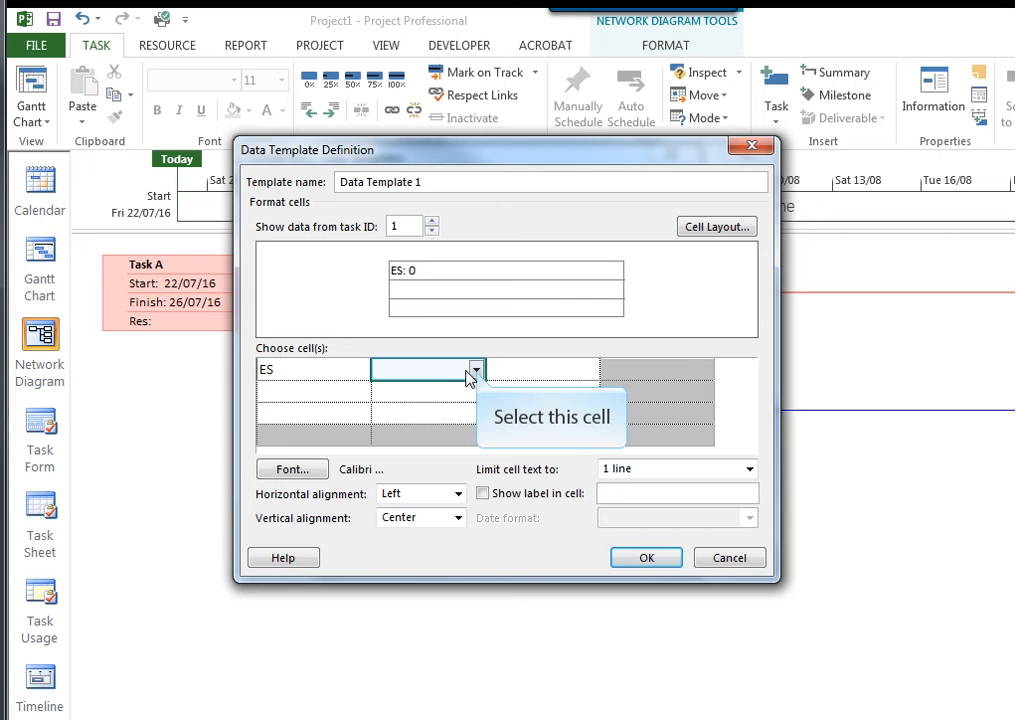
pyautogui.click(476, 371)
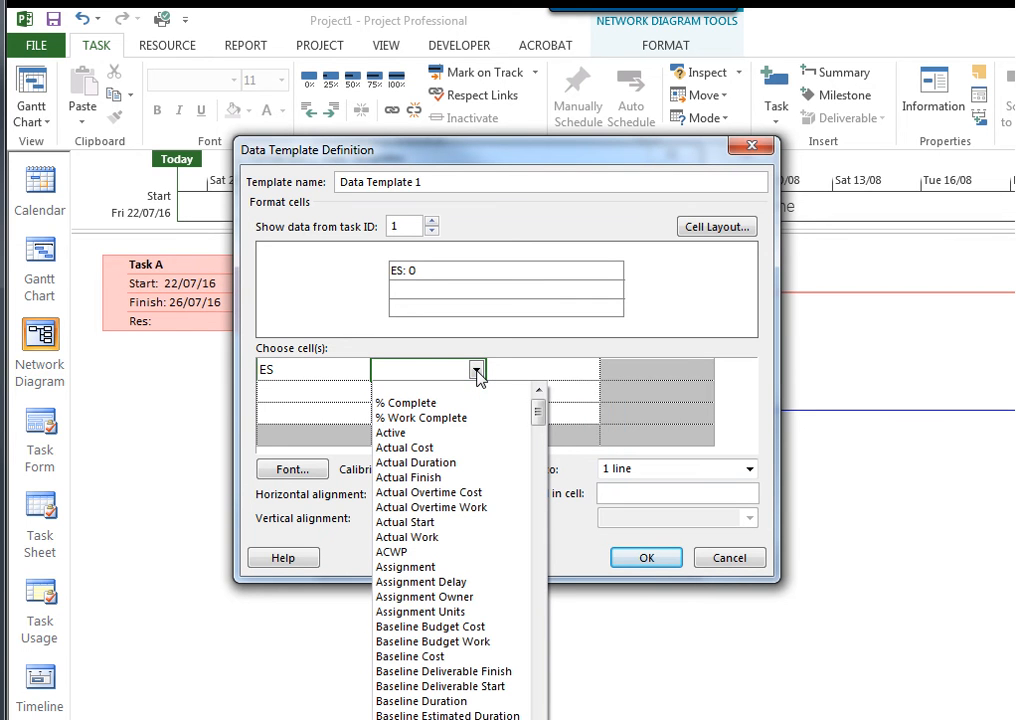
pyautogui.write('Duration')
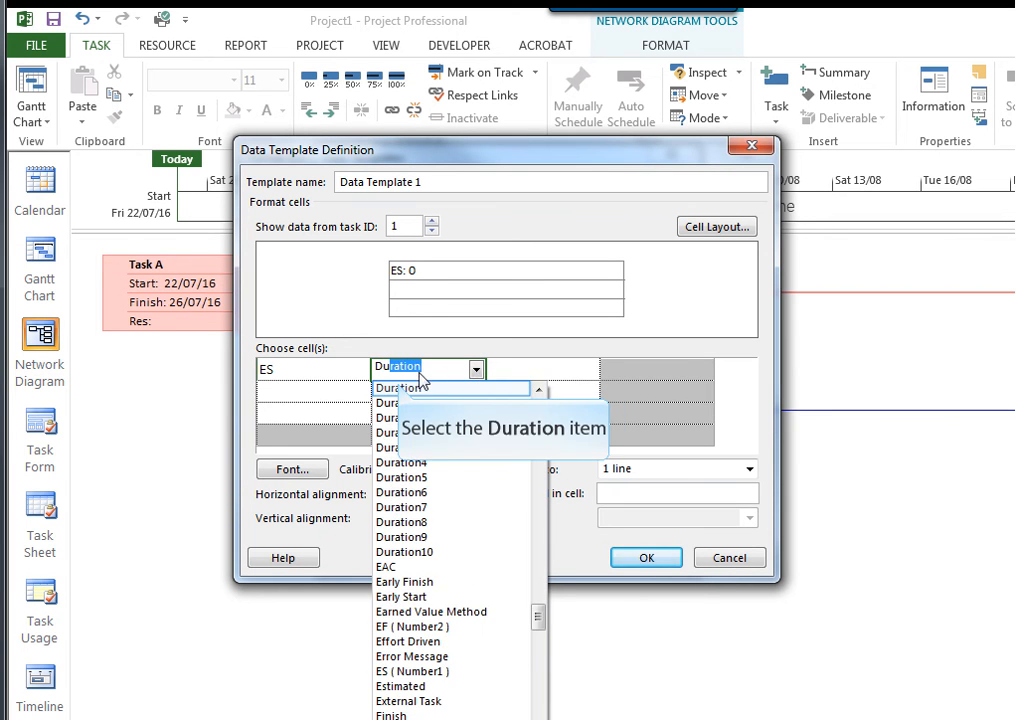
pyautogui.click(400, 390)
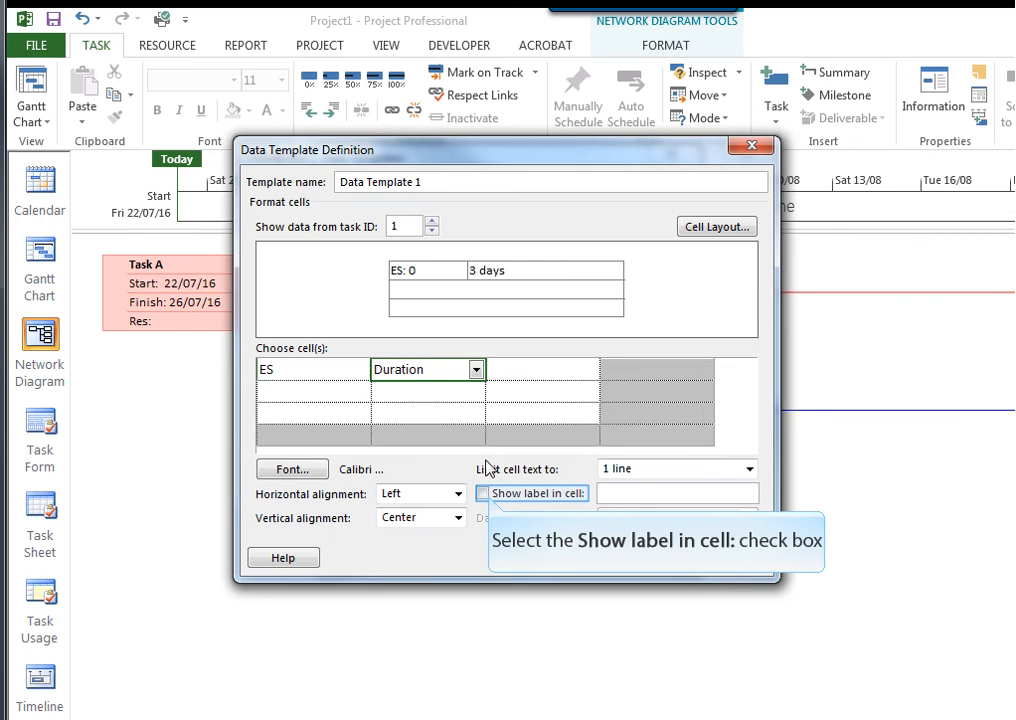
pyautogui.click(485, 493)
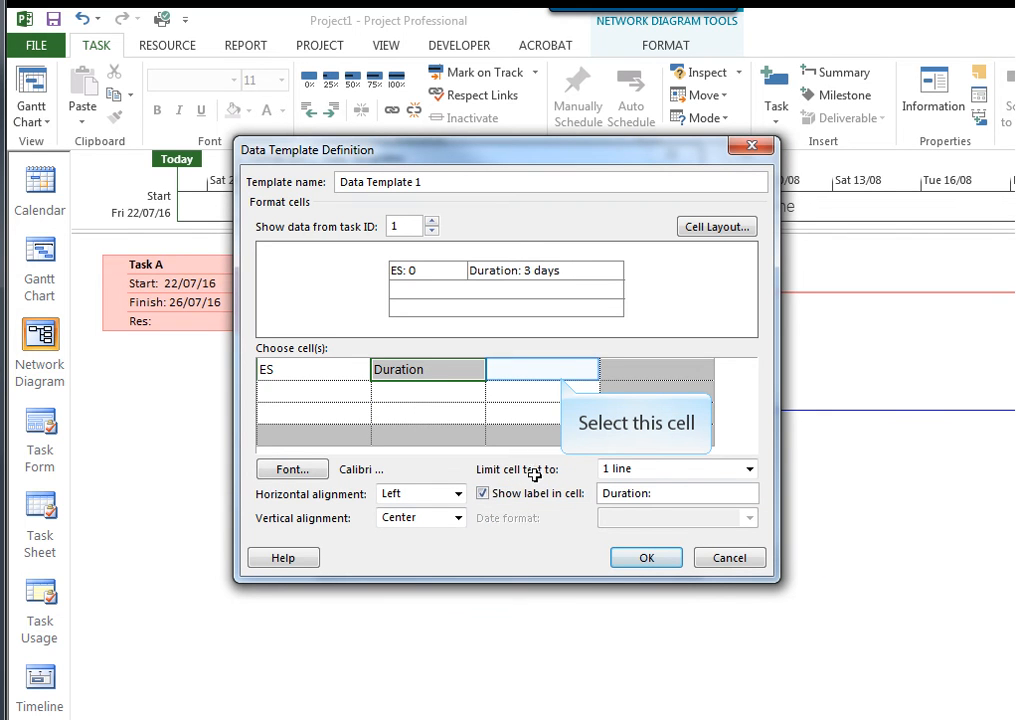
# - Assign the EF (Number2) field to the third cell of the template's first row and show its label
pyautogui.click(561, 376)
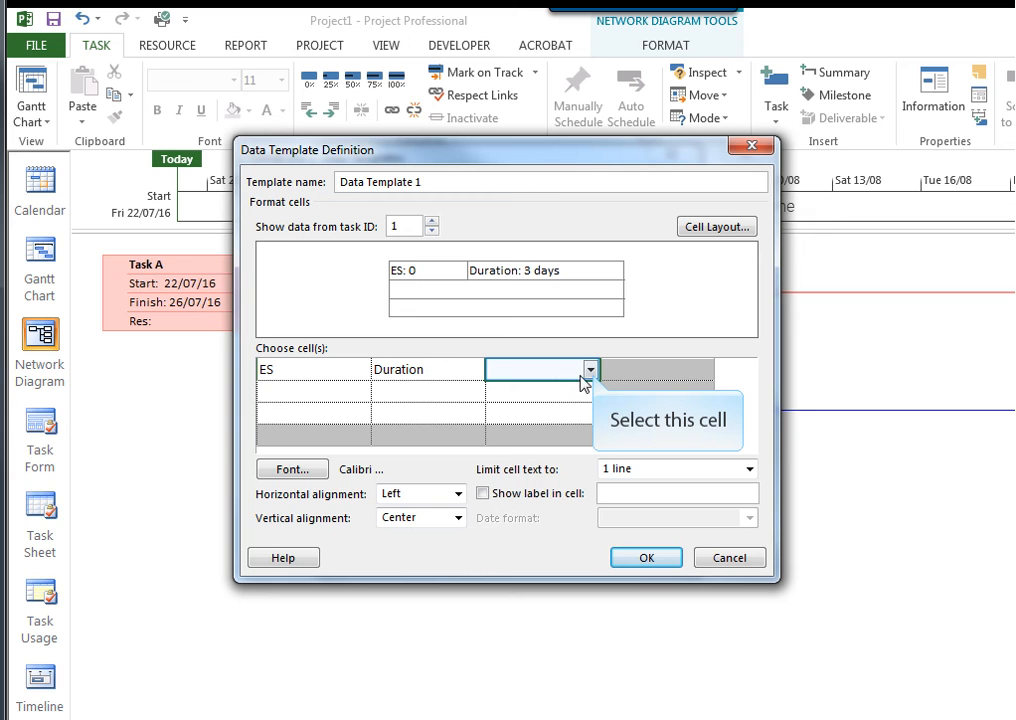
pyautogui.click(591, 370)
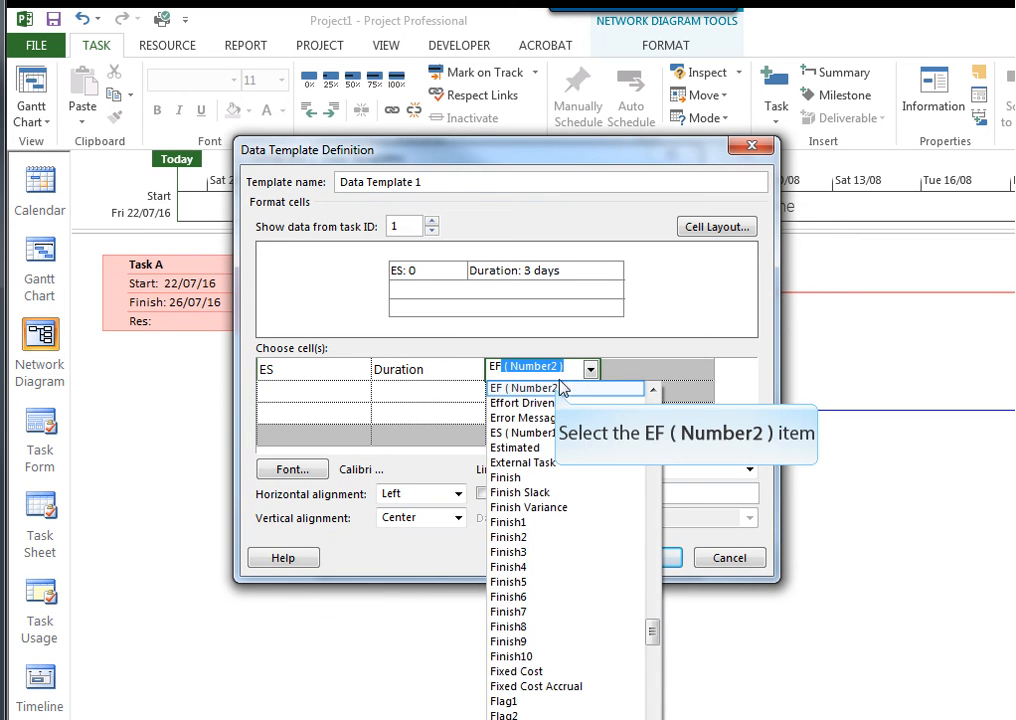
pyautogui.click(557, 388)
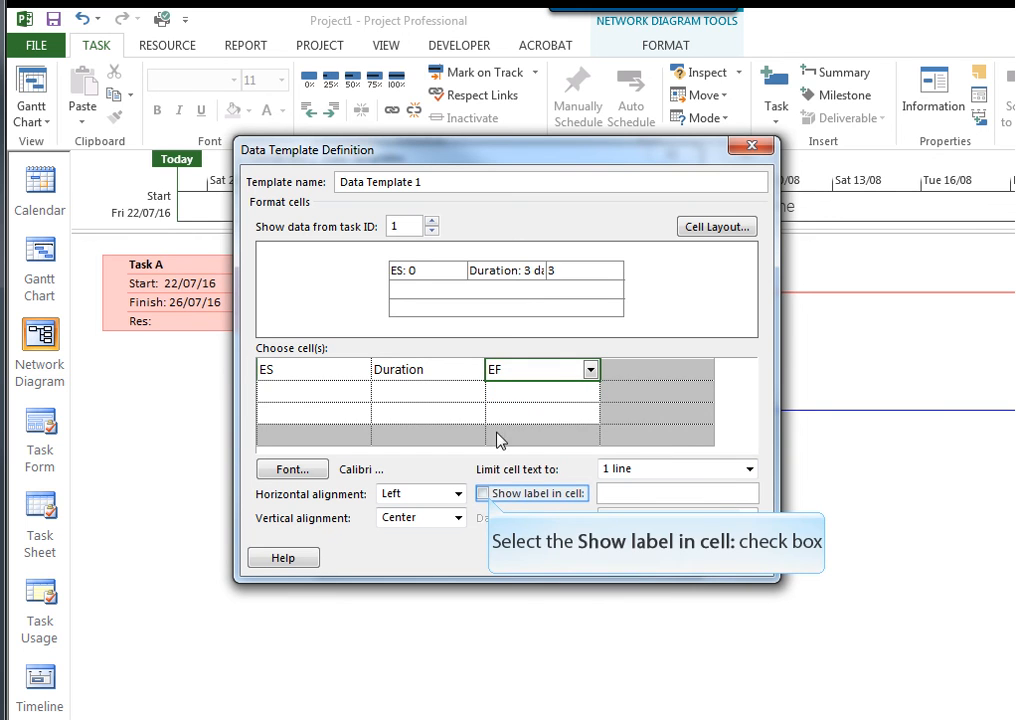
pyautogui.click(484, 493)
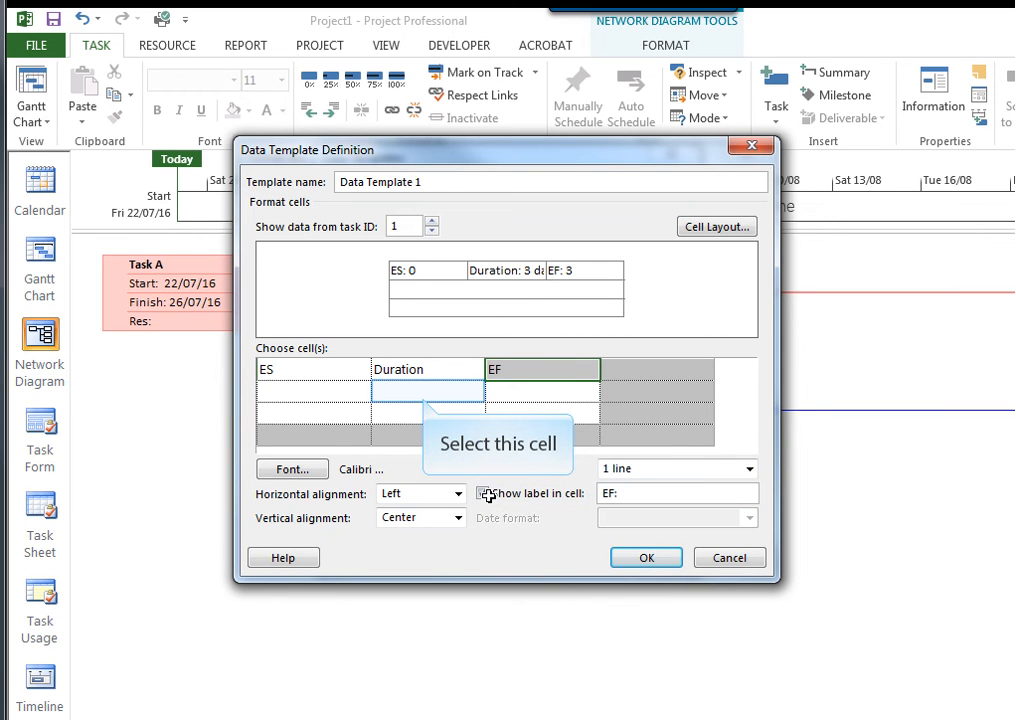
# - Assign the Name field to the middle cell of the template's second row and show its label
pyautogui.click(423, 397)
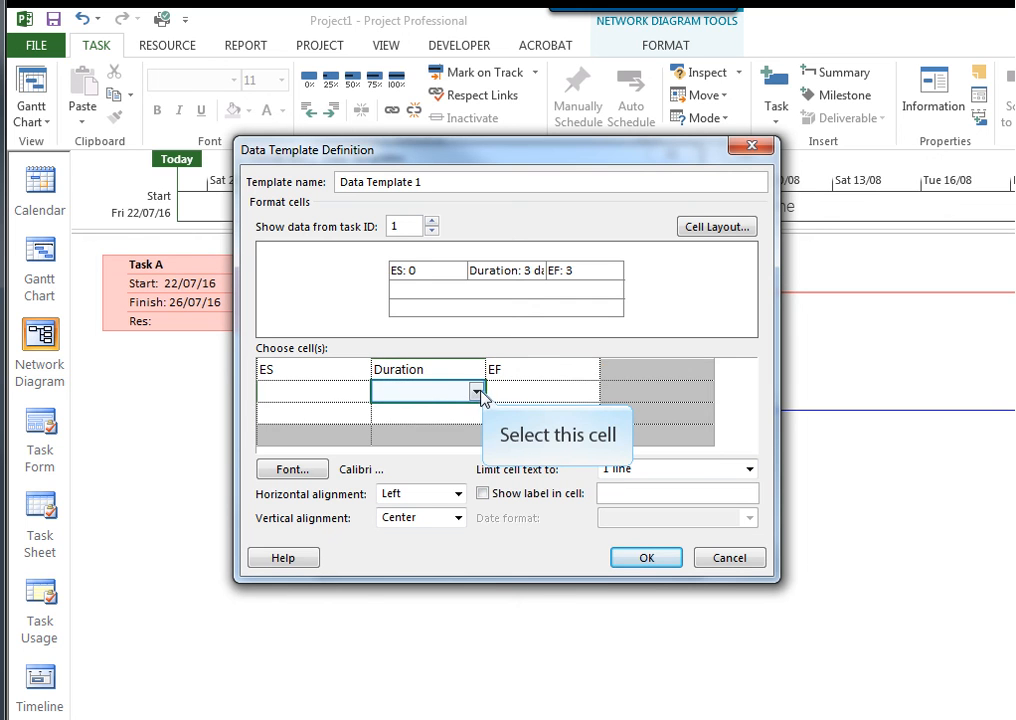
pyautogui.click(478, 393)
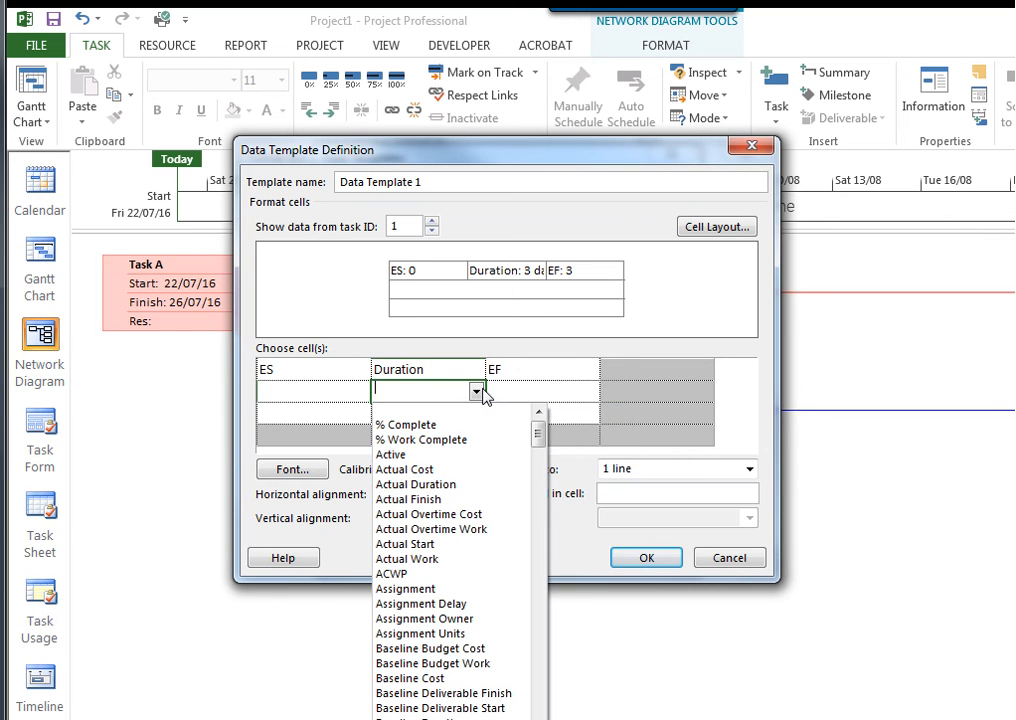
pyautogui.write('Name')
pyautogui.click(399, 411)
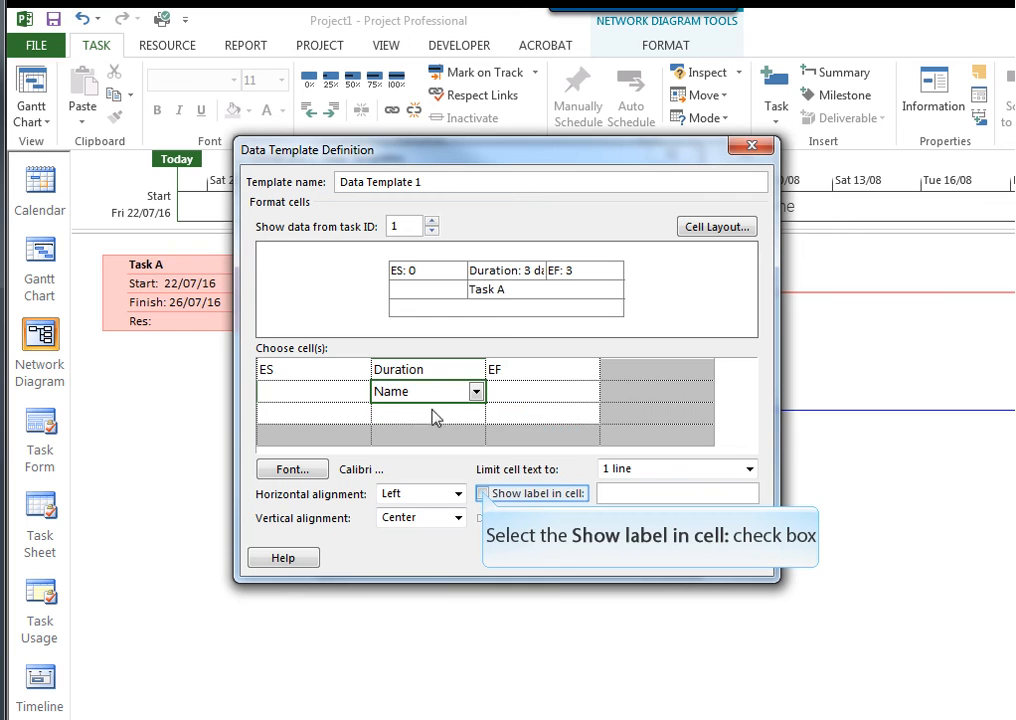
pyautogui.click(482, 493)
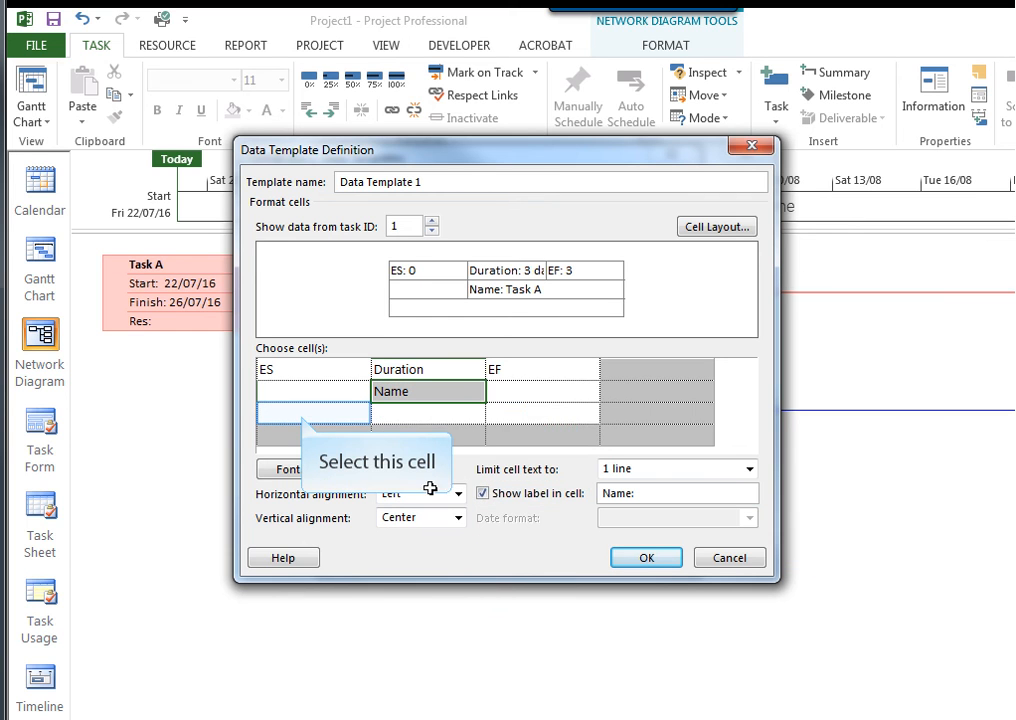
# - Assign the LS (Number3) field to the first cell of the template's third row and show its label
pyautogui.click(303, 415)
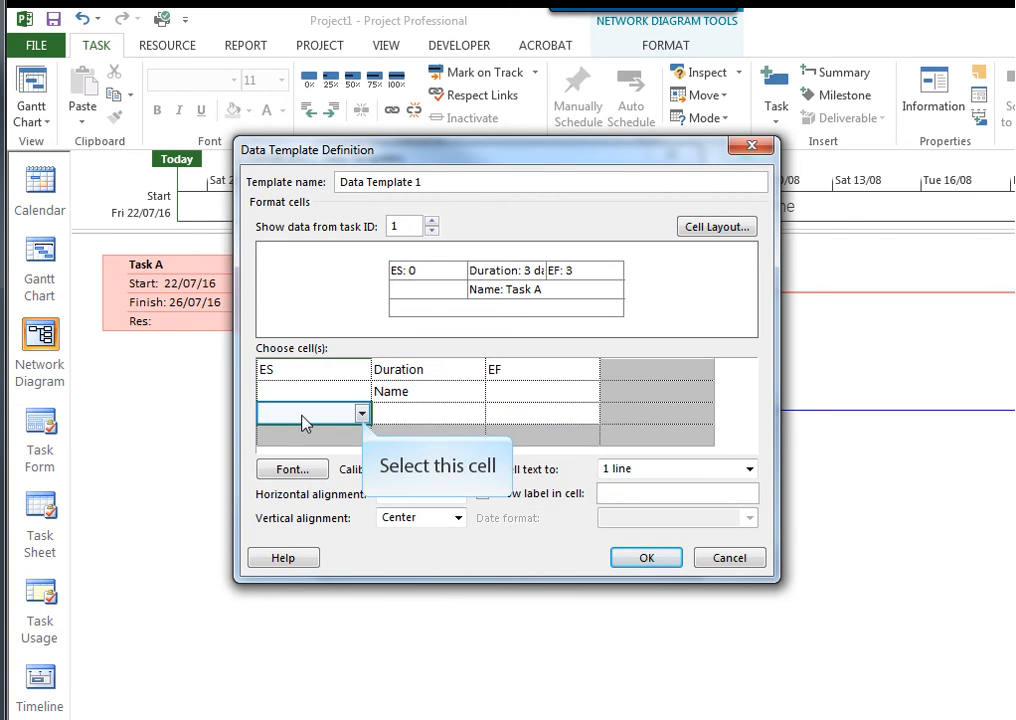
pyautogui.click(362, 416)
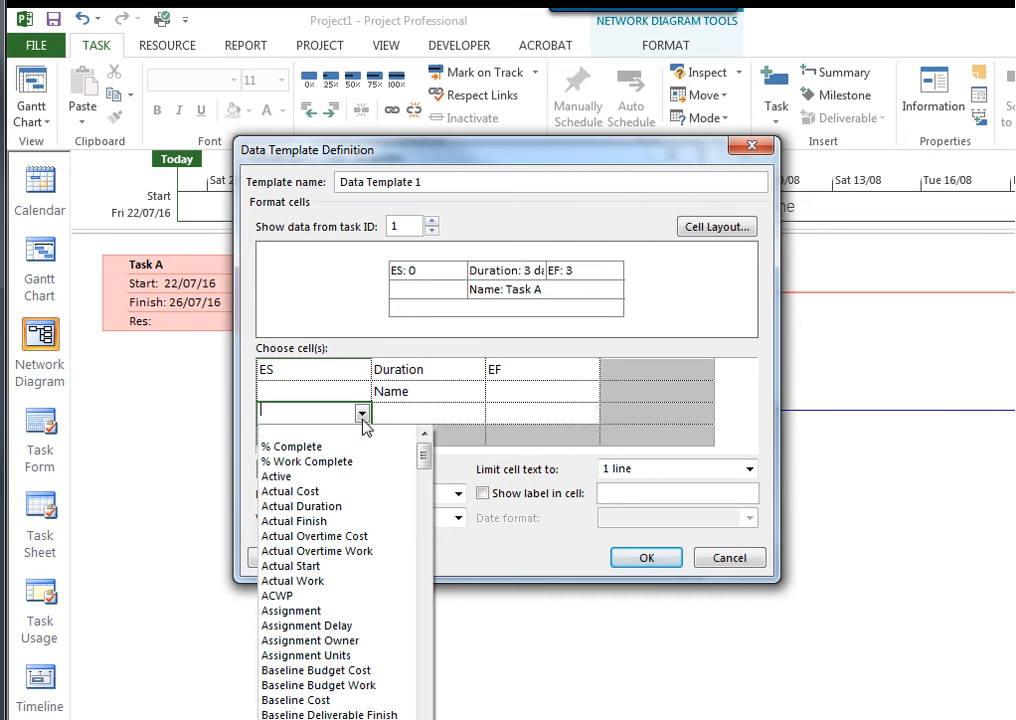
pyautogui.write('LS ( Number3')
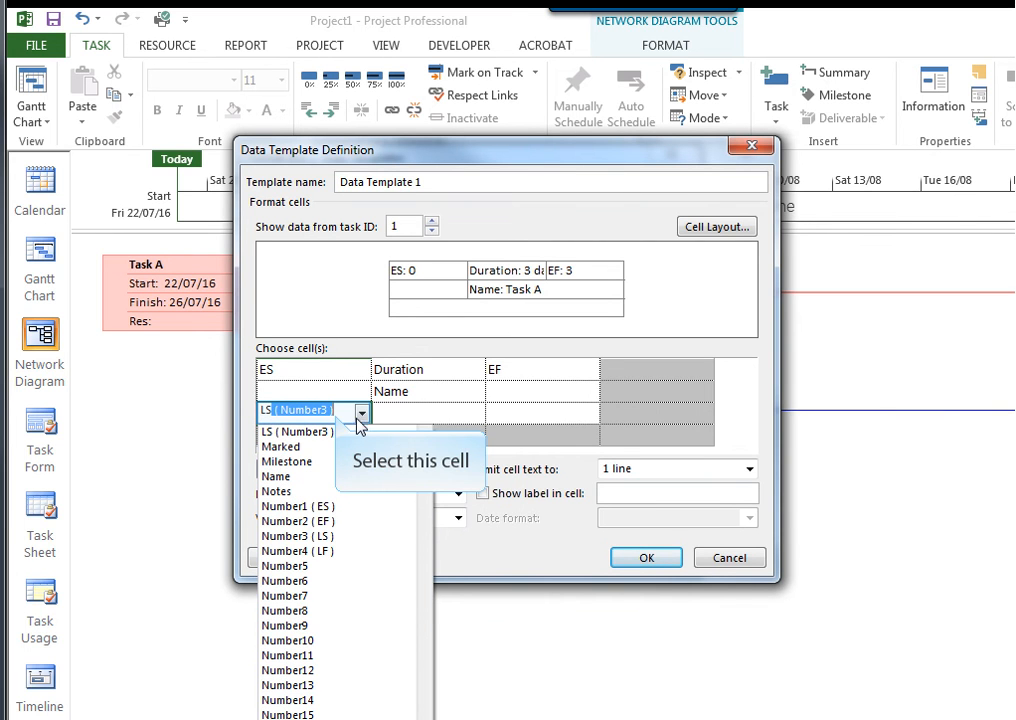
pyautogui.press('Return')
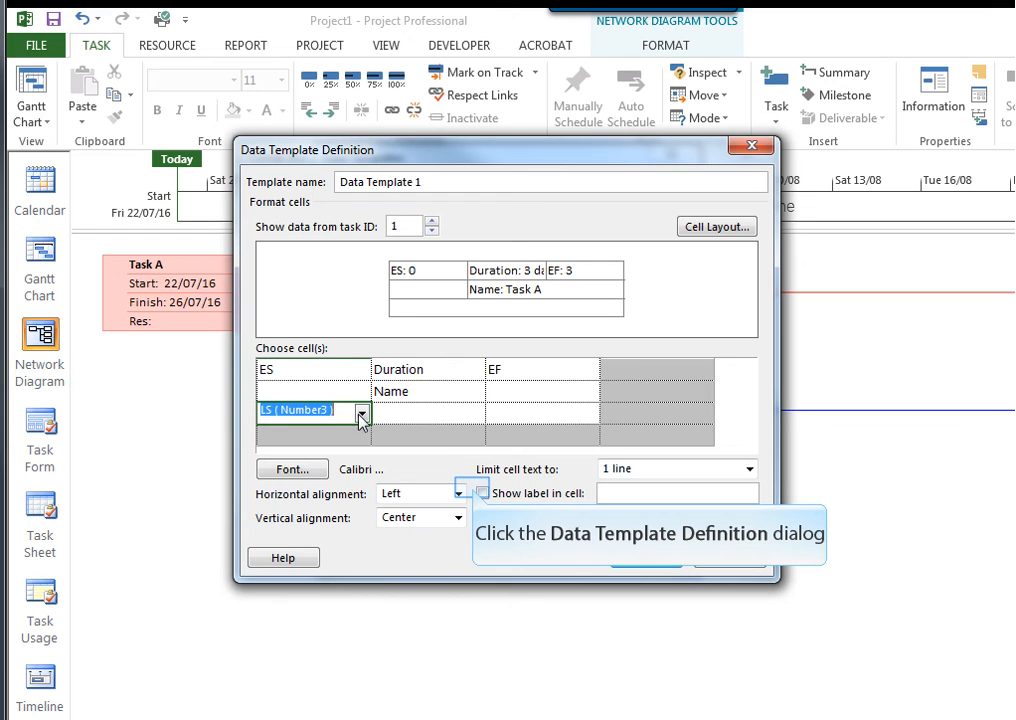
pyautogui.click(475, 496)
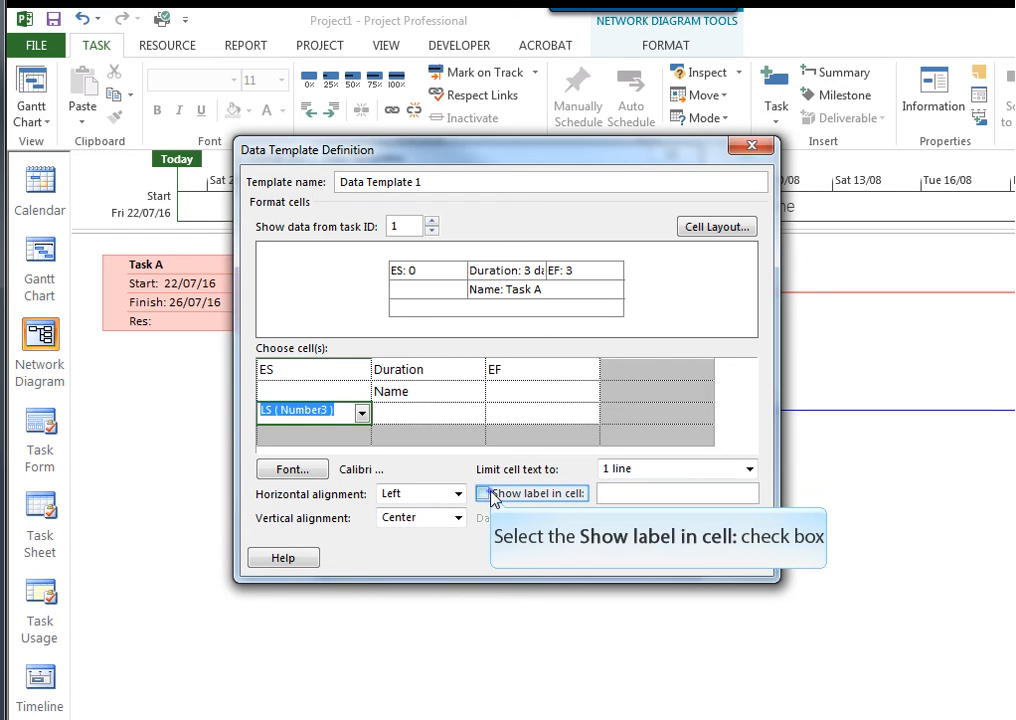
pyautogui.click(482, 493)
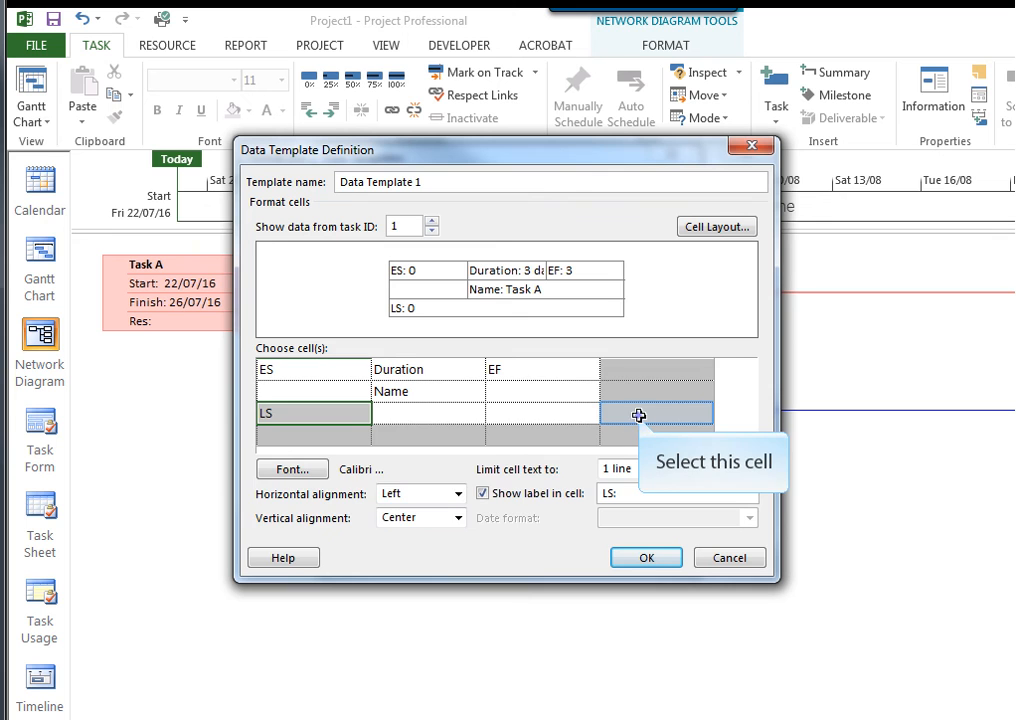
# - Assign the LF (Number4) field to the third cell of the template's third row and show its label
pyautogui.click(640, 413)
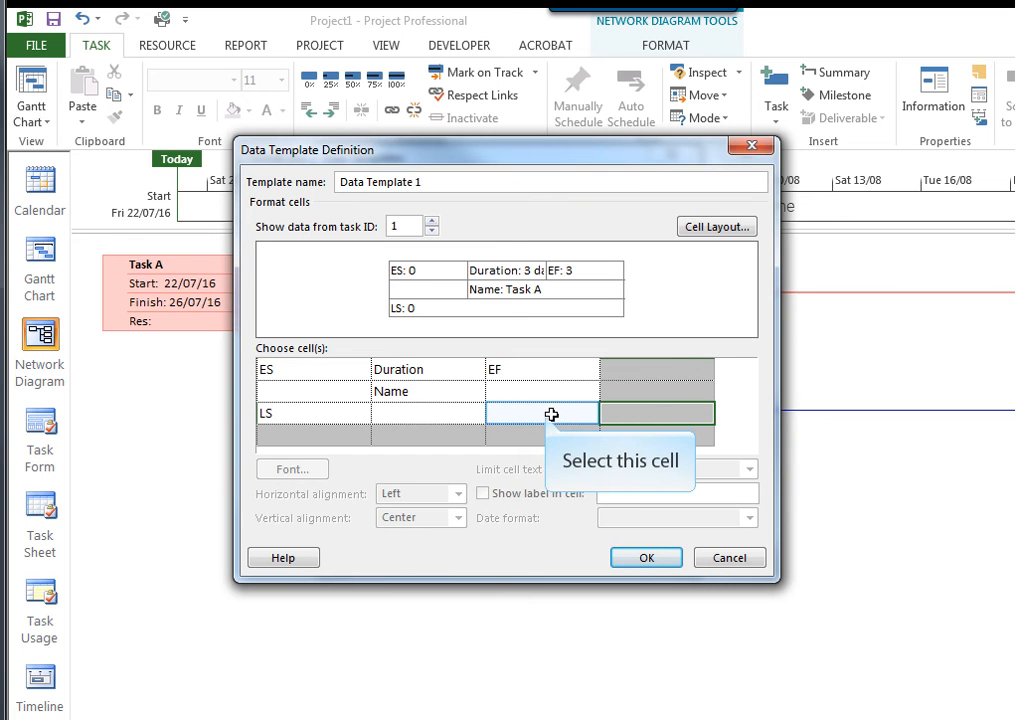
pyautogui.click(548, 415)
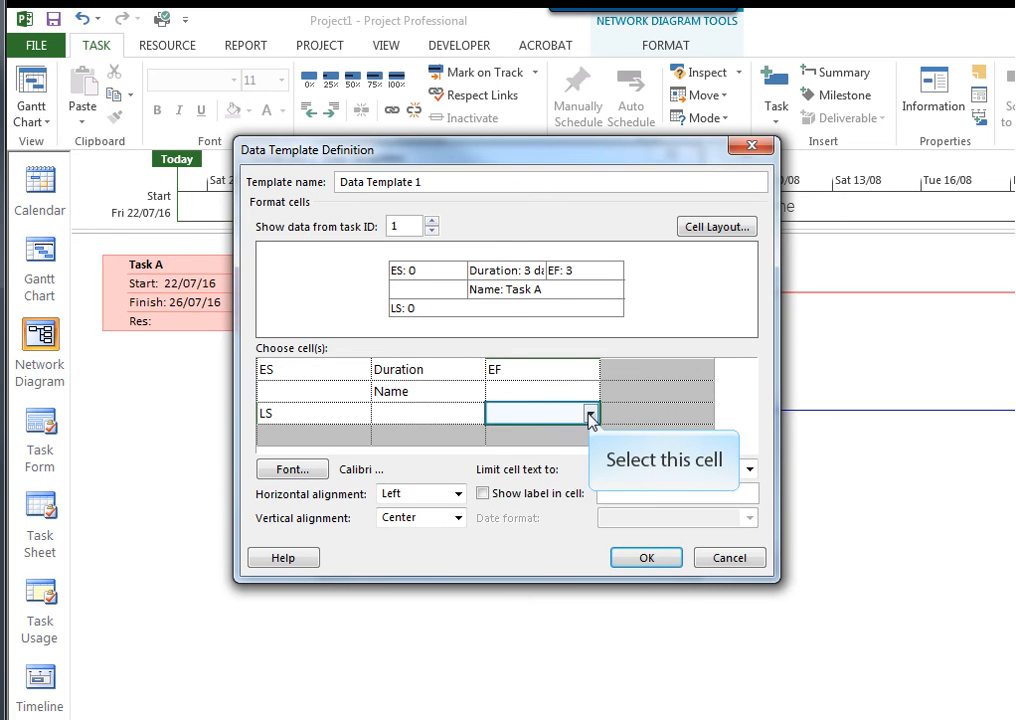
pyautogui.click(590, 414)
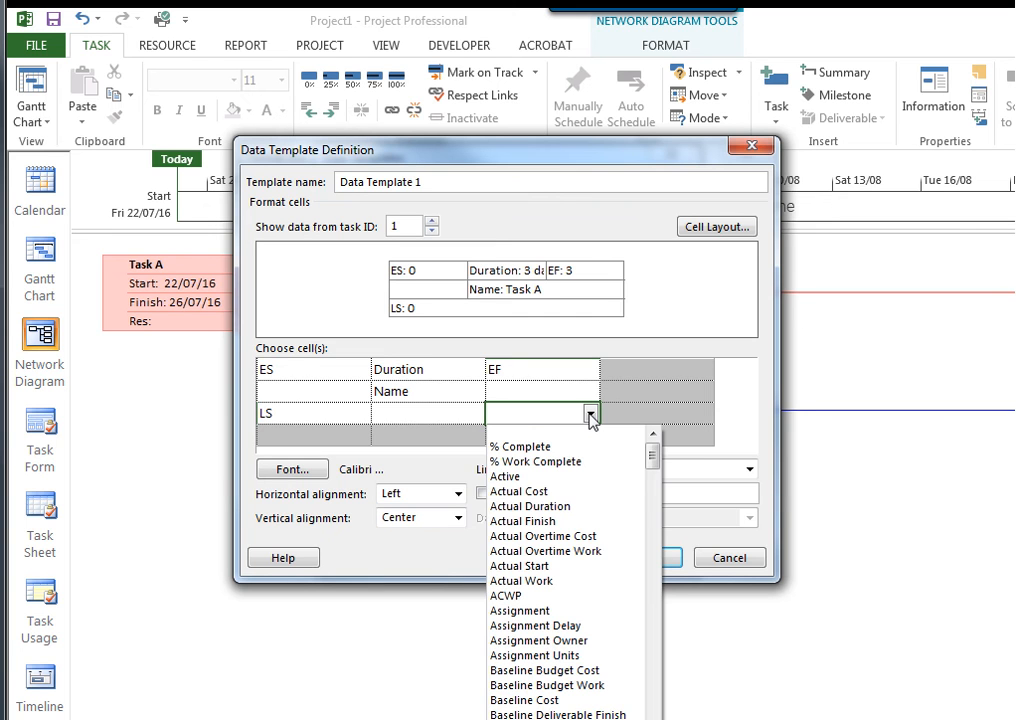
pyautogui.write('LF ( Number4')
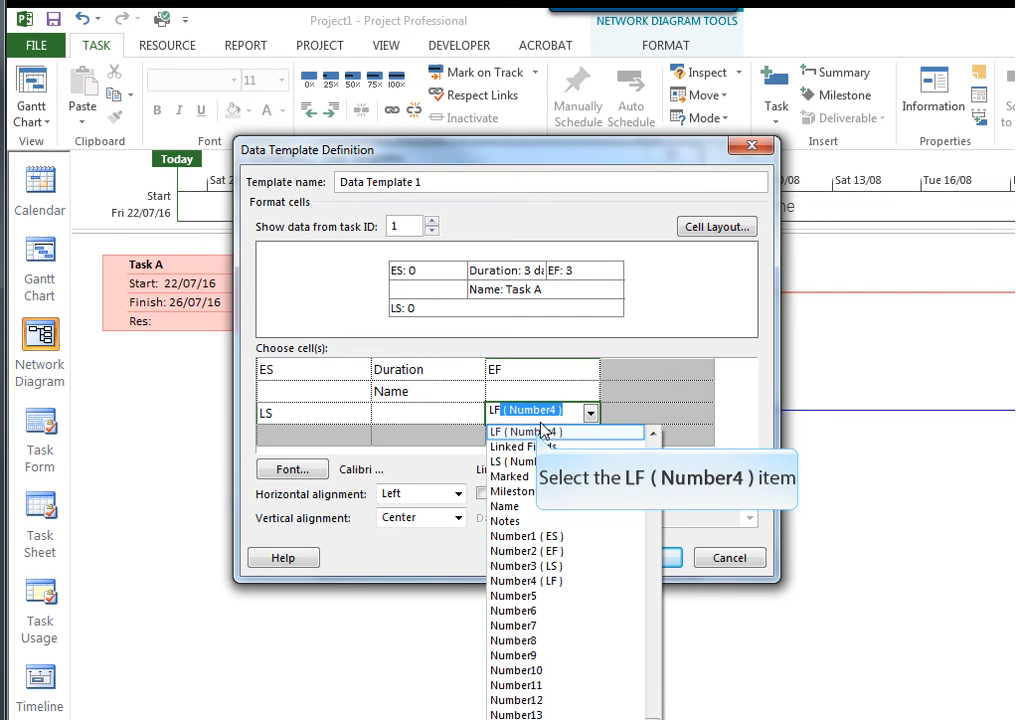
pyautogui.click(537, 434)
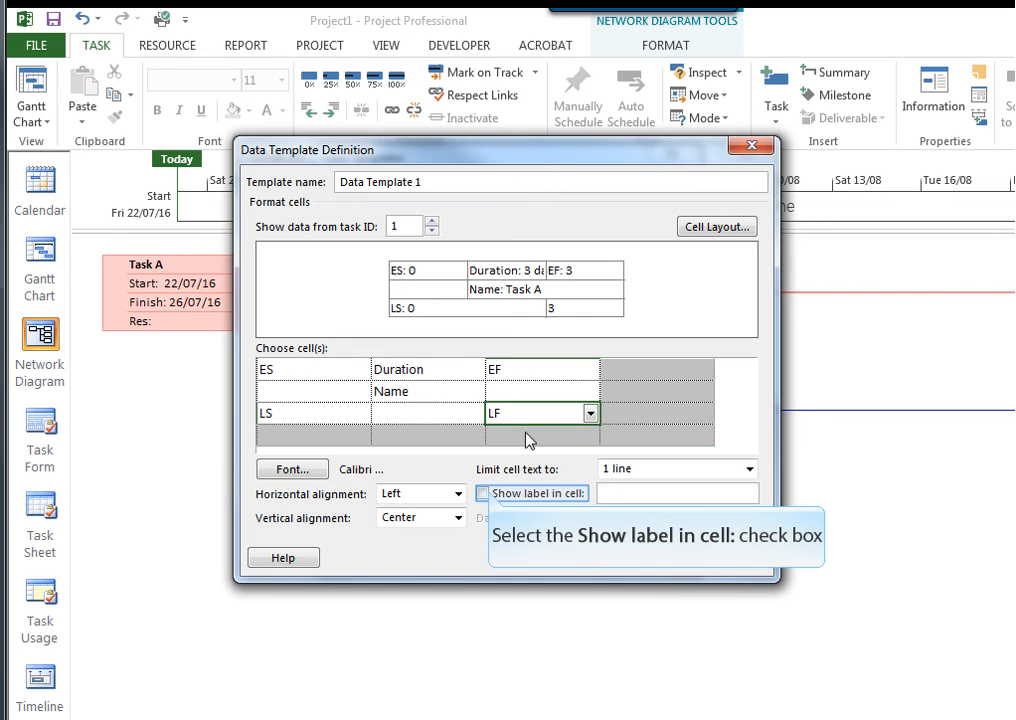
pyautogui.click(484, 493)
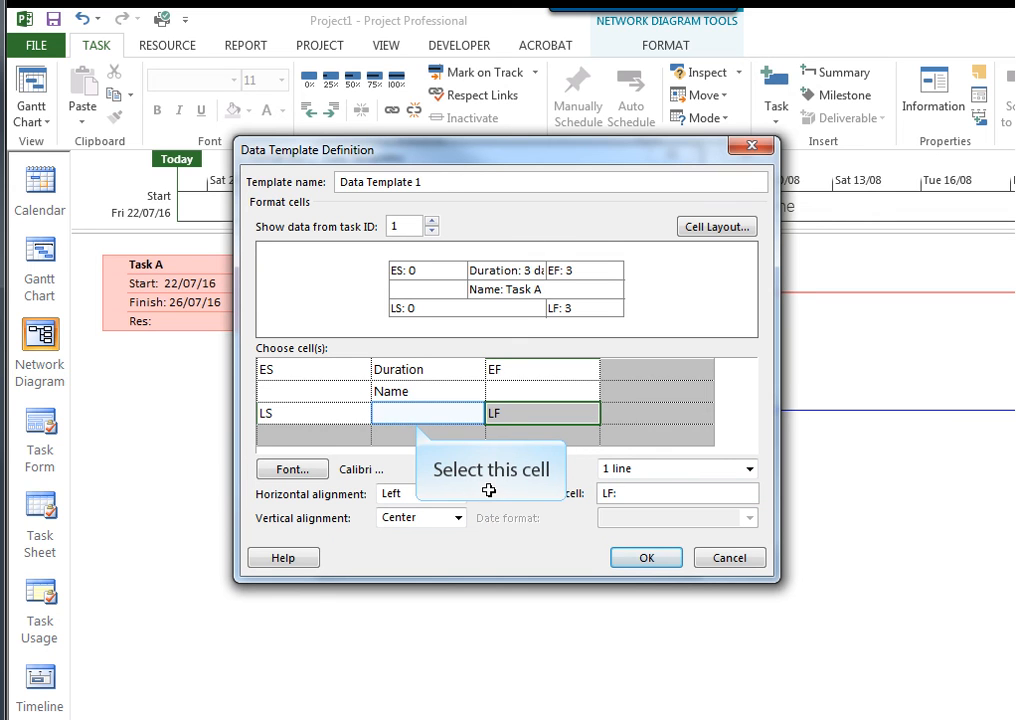
# - Assign the Total Slack field to the middle cell of the template's third row and show its label
pyautogui.click(417, 421)
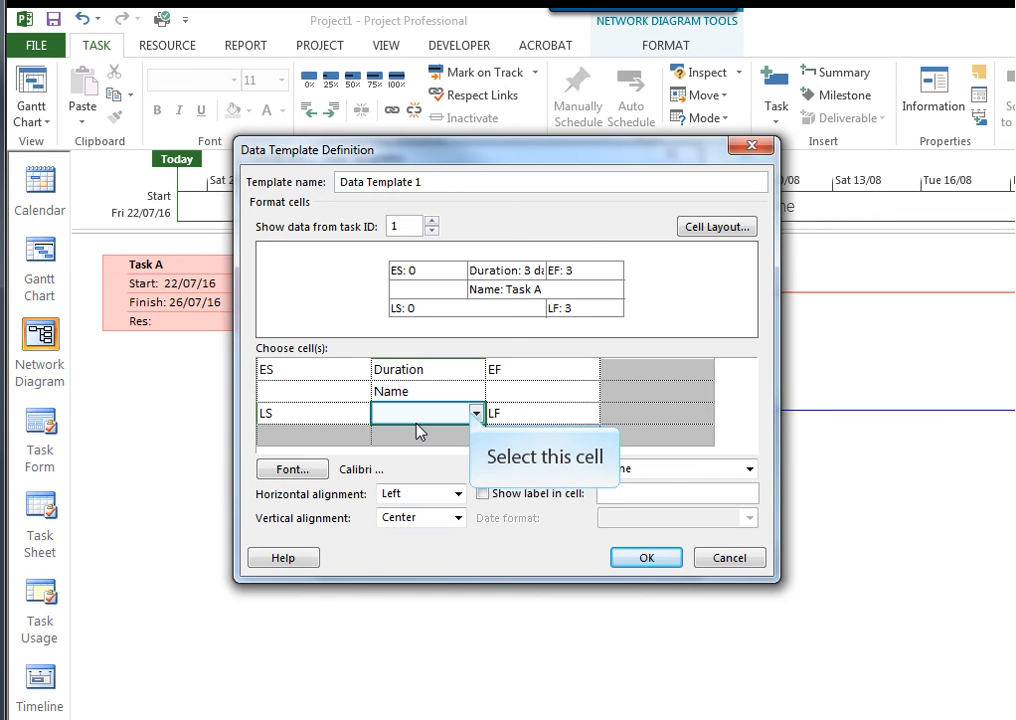
pyautogui.click(474, 414)
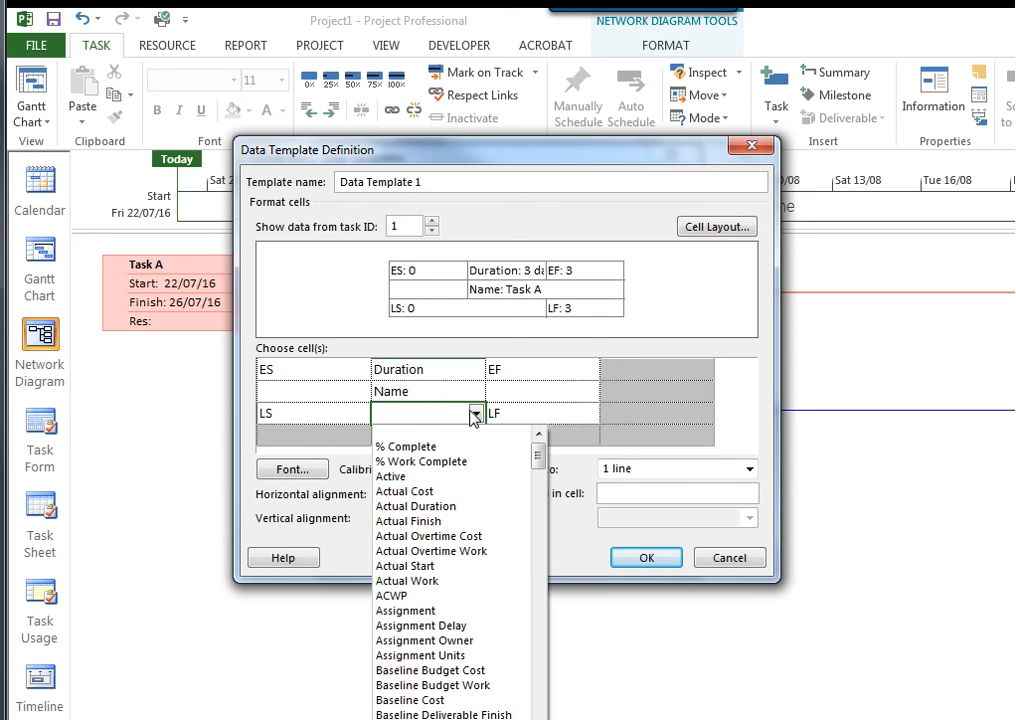
pyautogui.write('Total Slack')
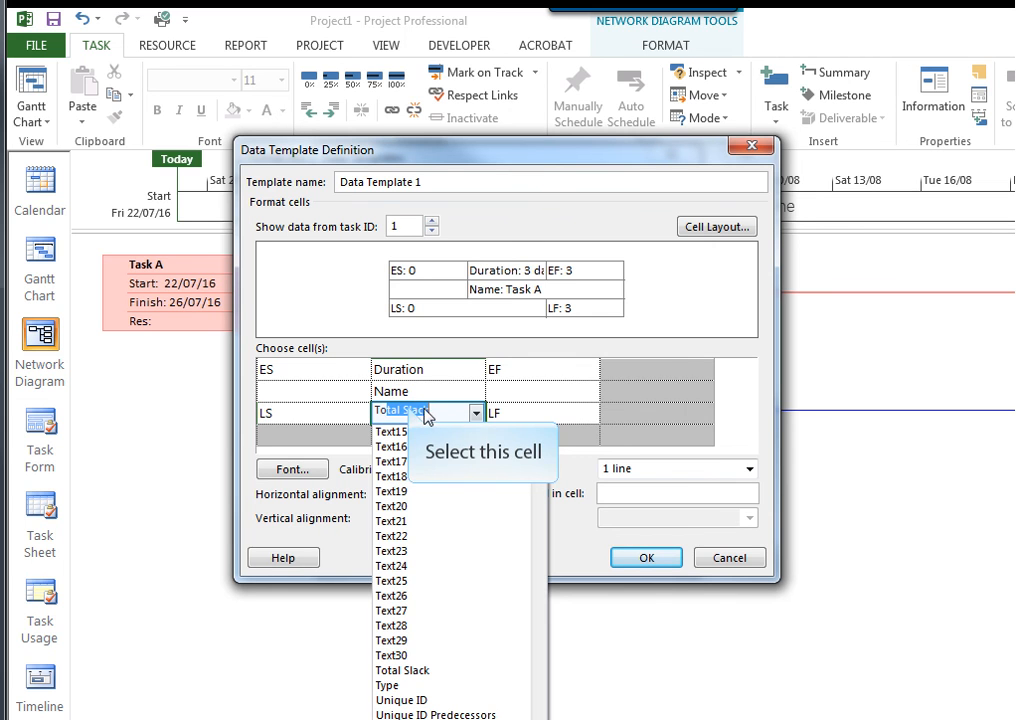
pyautogui.press('Return')
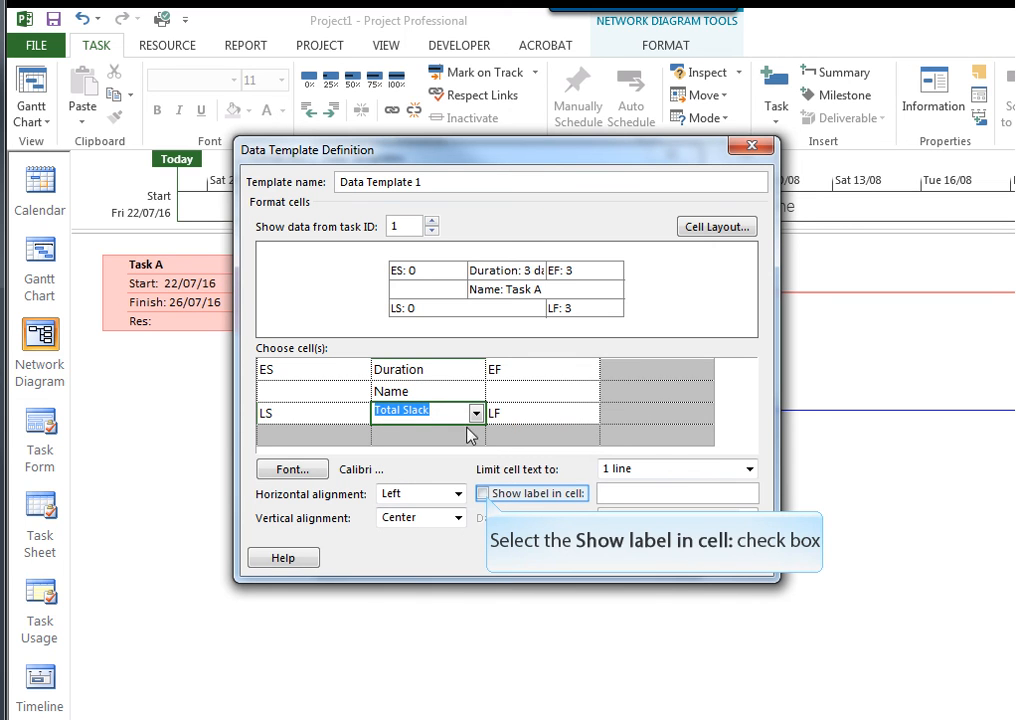
pyautogui.click(483, 493)
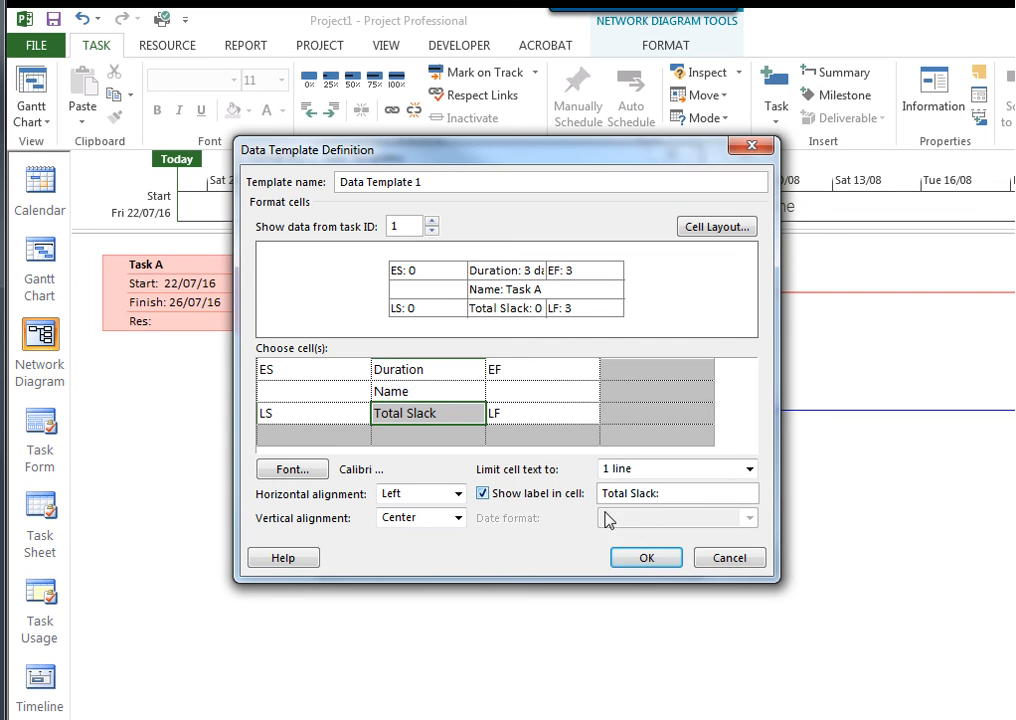
# - Save the Data Template 1 definition, close the template list and accept Task B's box format
pyautogui.click(645, 559)
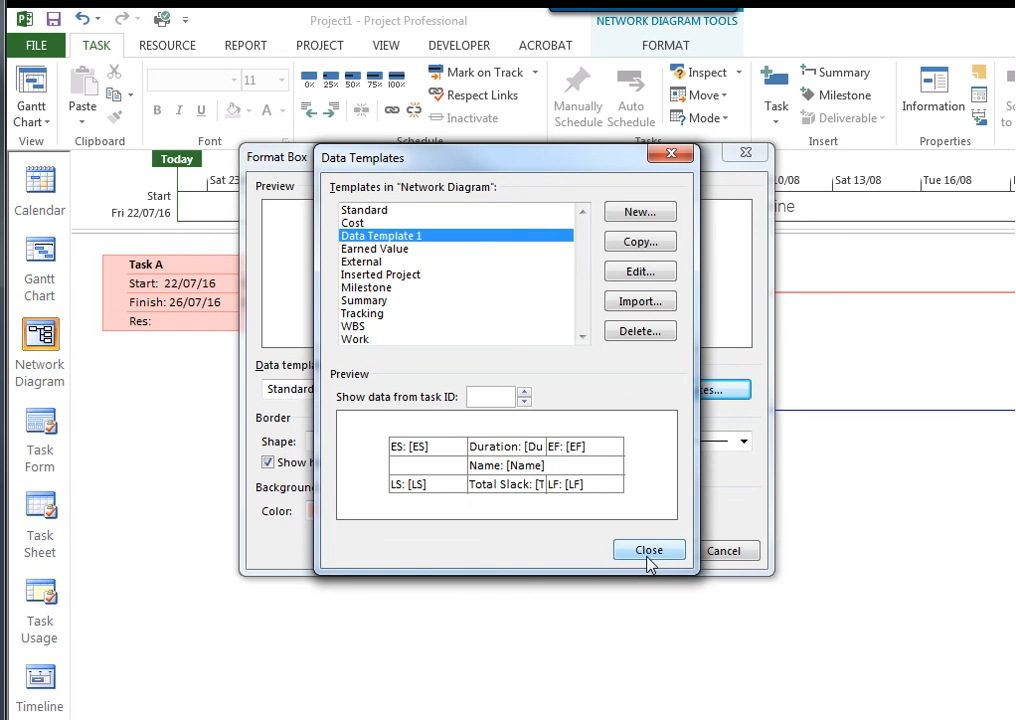
pyautogui.click(648, 552)
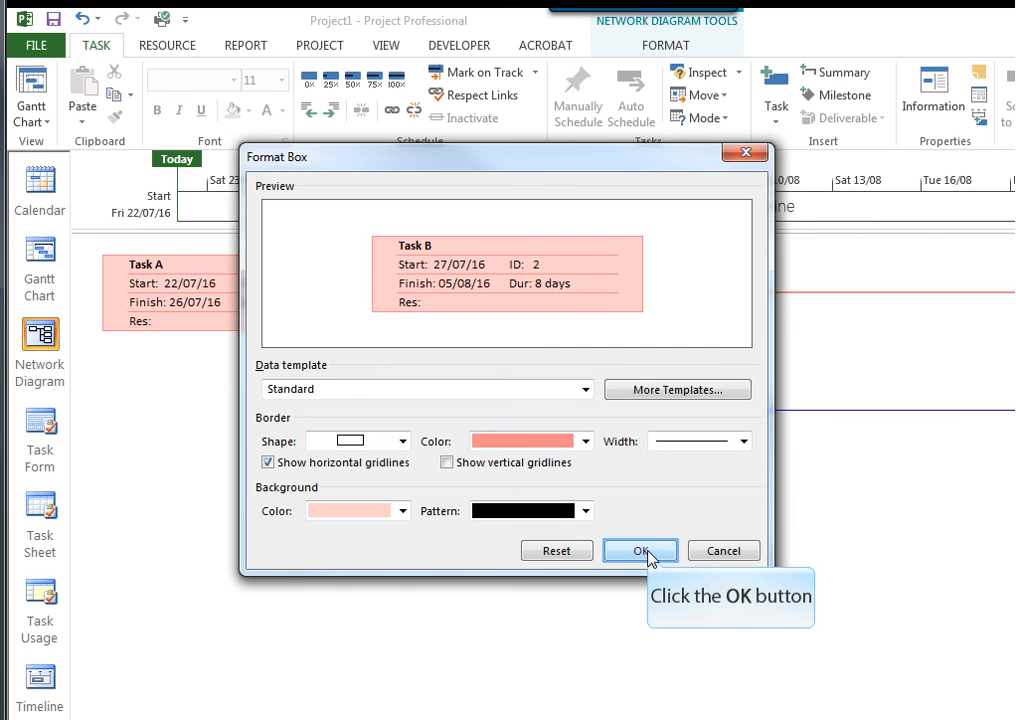
pyautogui.click(641, 551)
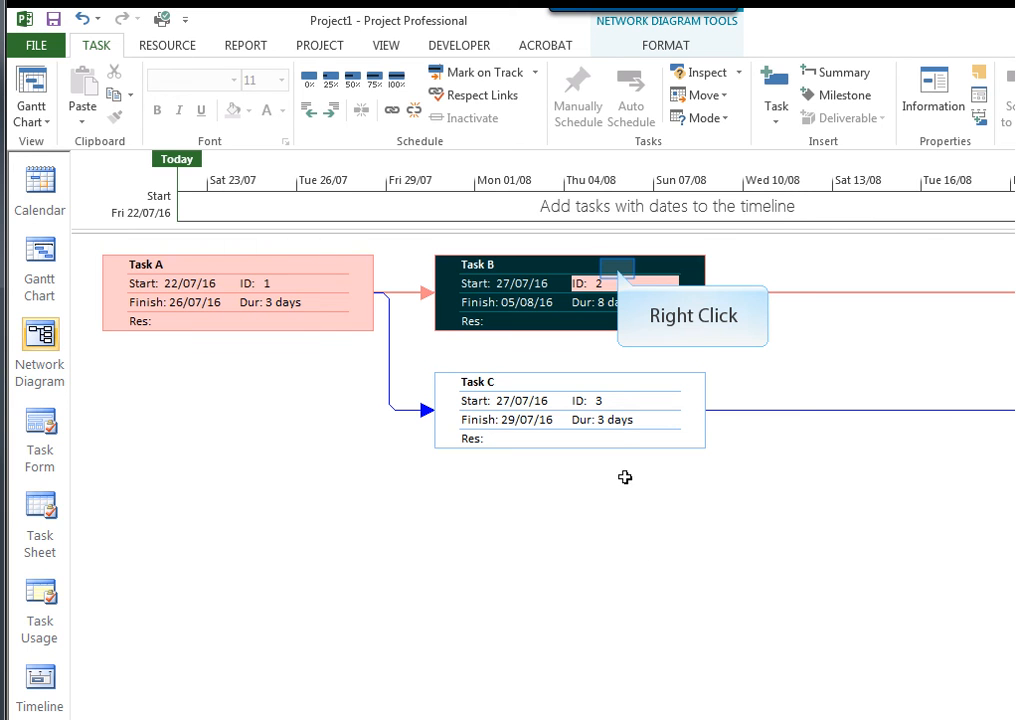
# - Format the Task B box in the network diagram to use Data Template 1
pyautogui.rightClick(618, 270)
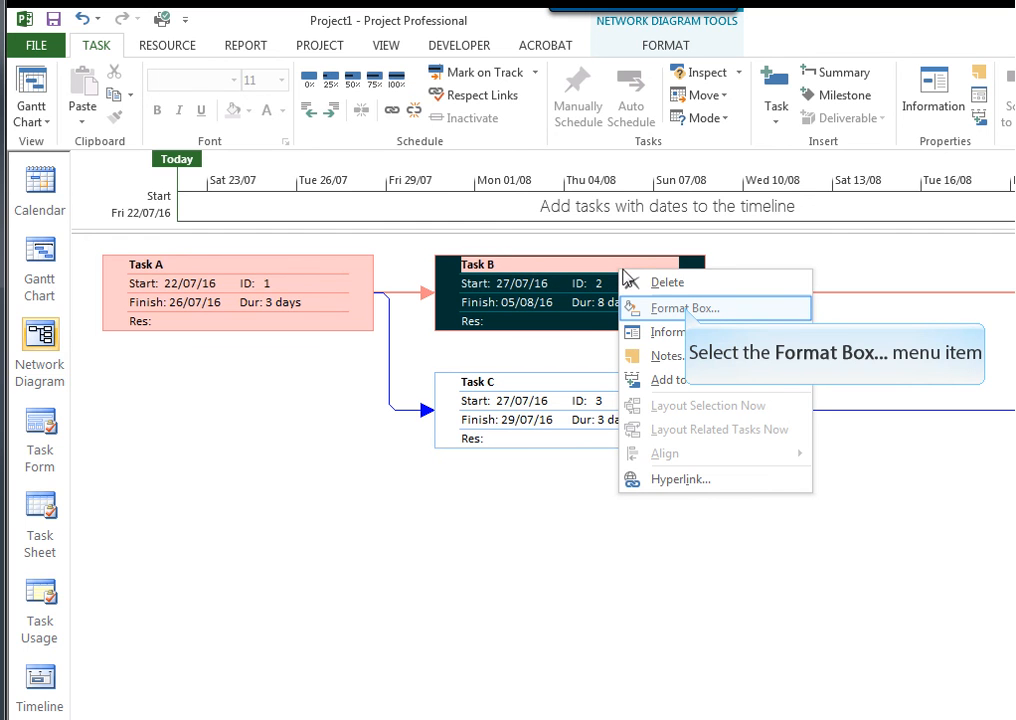
pyautogui.click(687, 310)
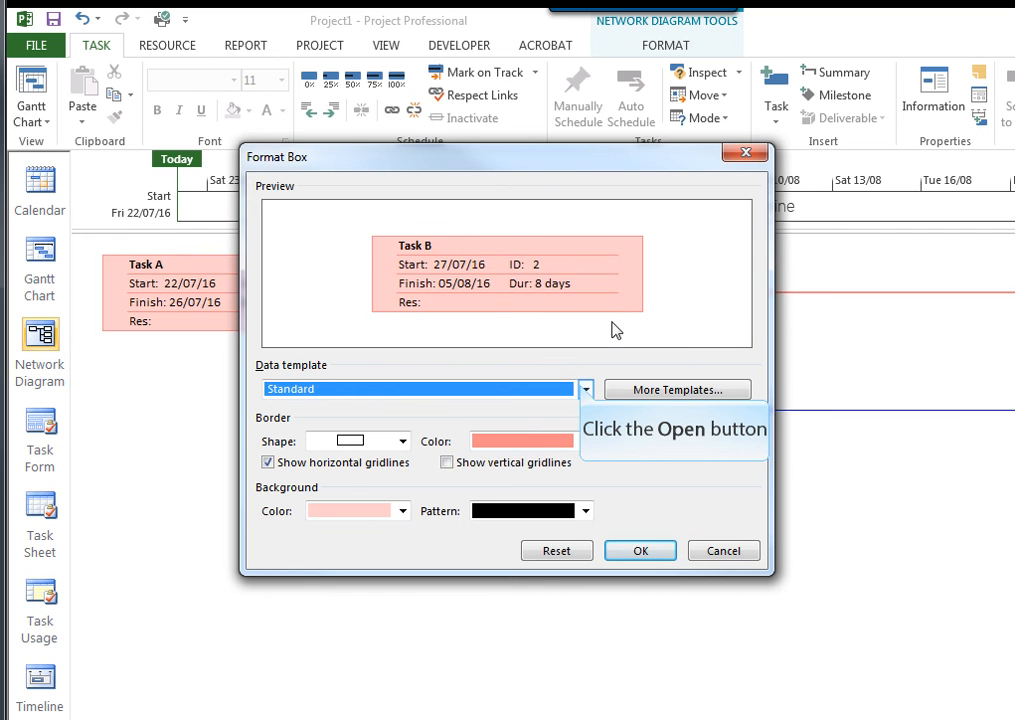
pyautogui.click(584, 390)
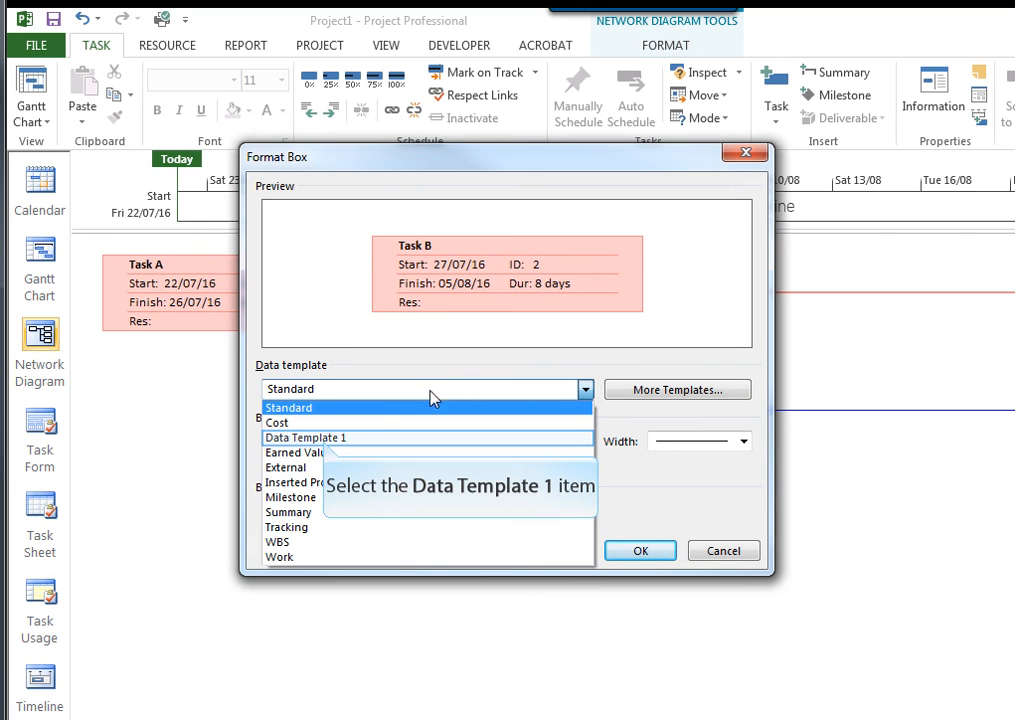
pyautogui.click(326, 439)
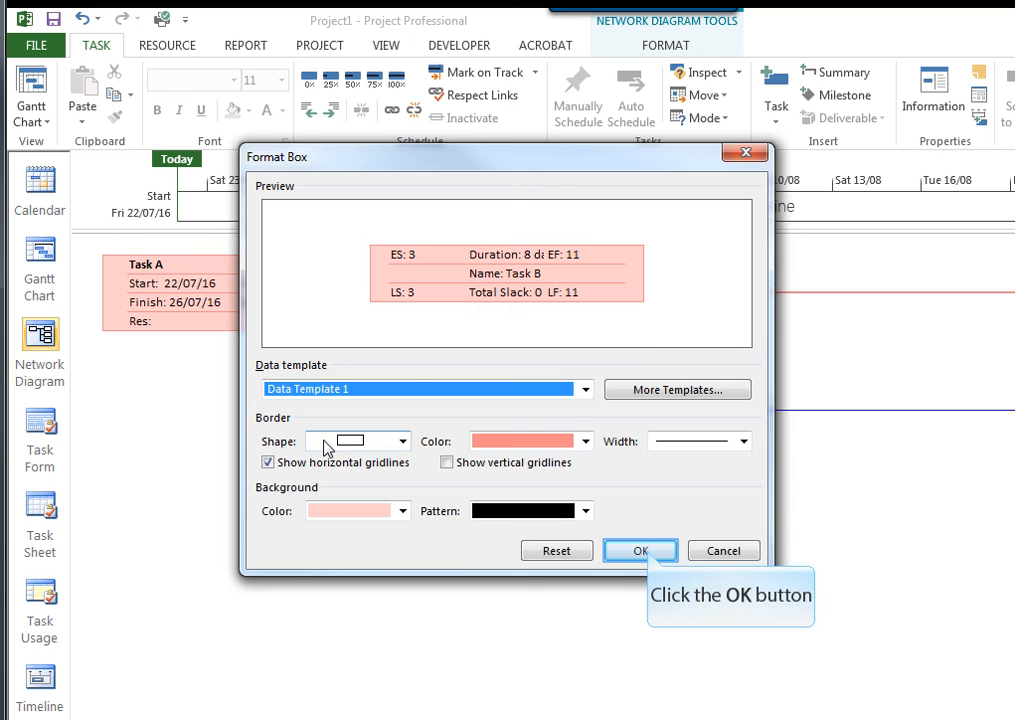
pyautogui.click(641, 551)
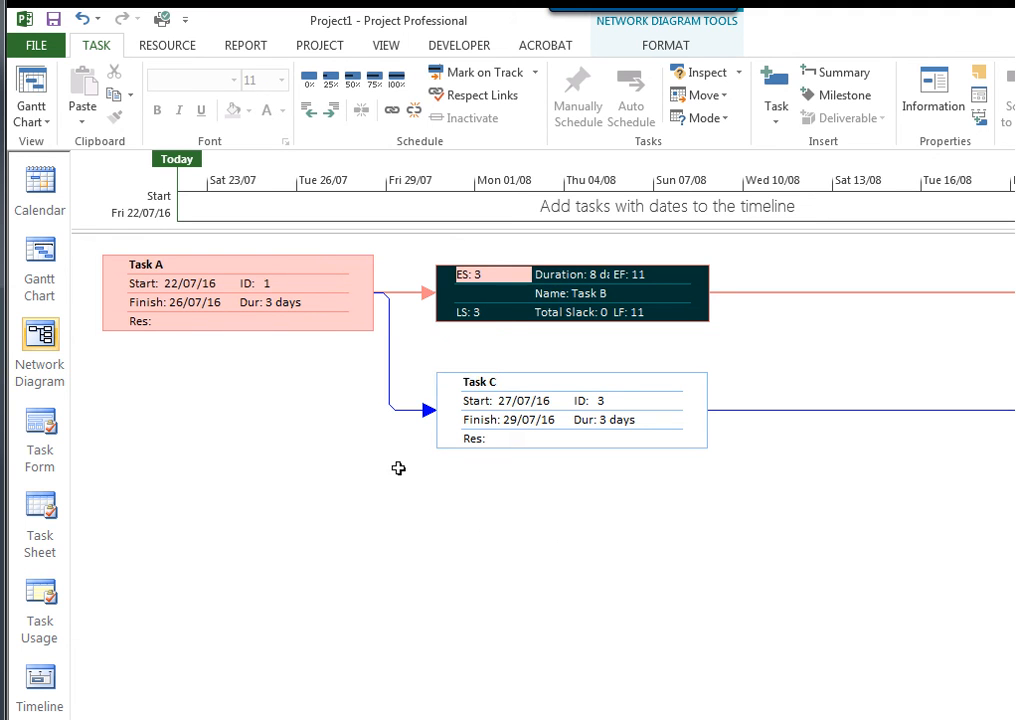
pyautogui.click(345, 308)
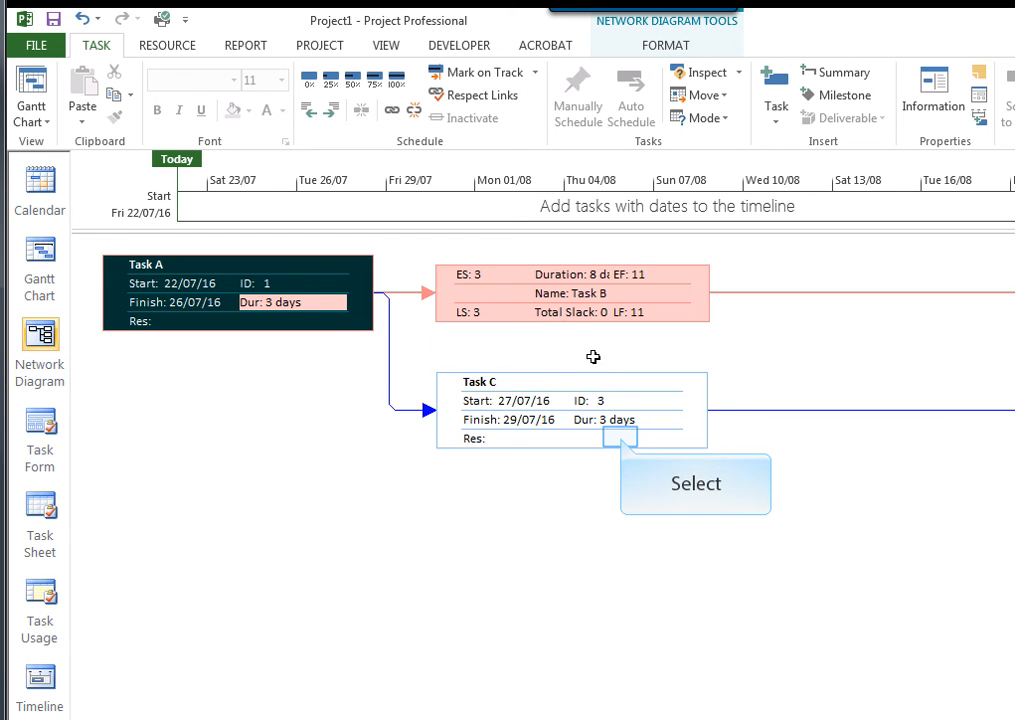
pyautogui.click(621, 437)
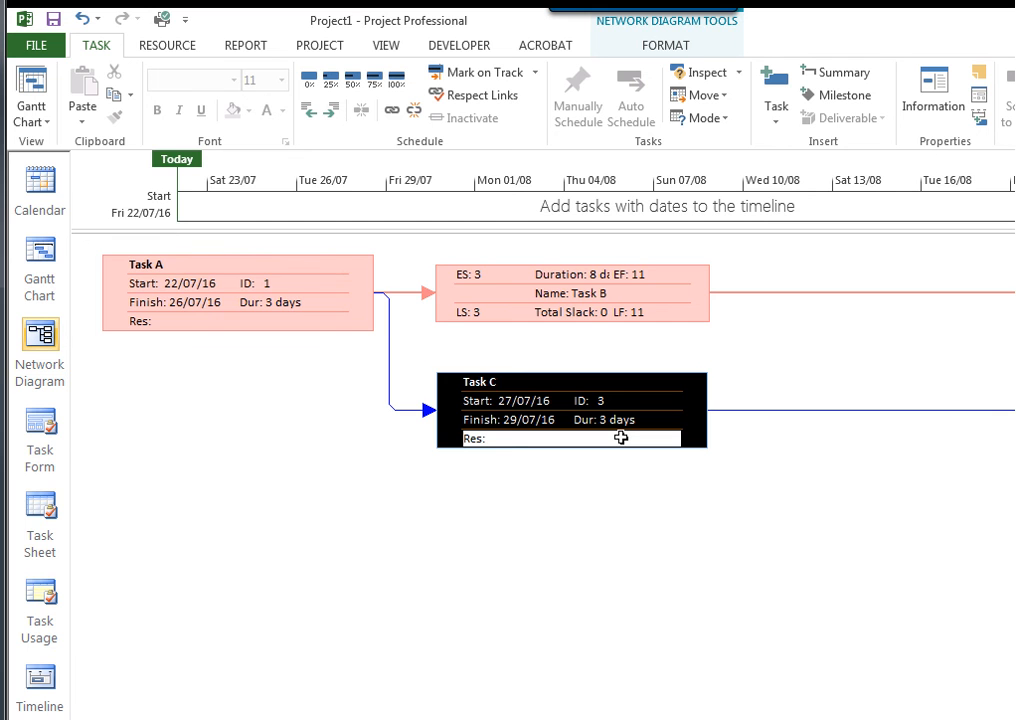
pyautogui.scroll(2, 730, 581)
pyautogui.scroll(-5, 730, 581)
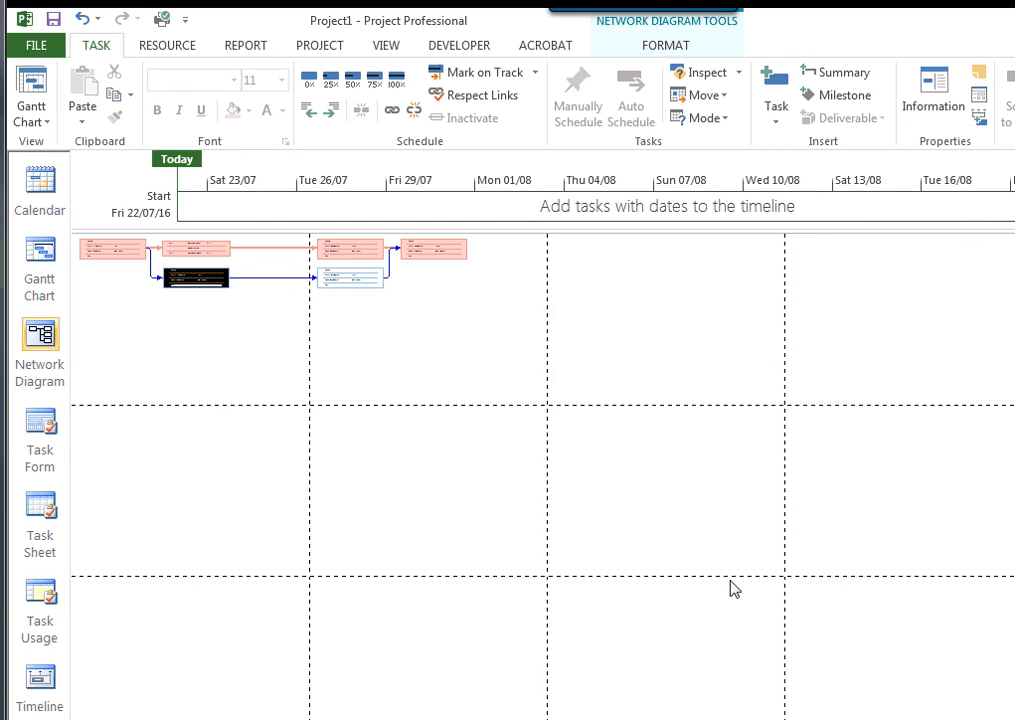
pyautogui.scroll(1, 730, 588)
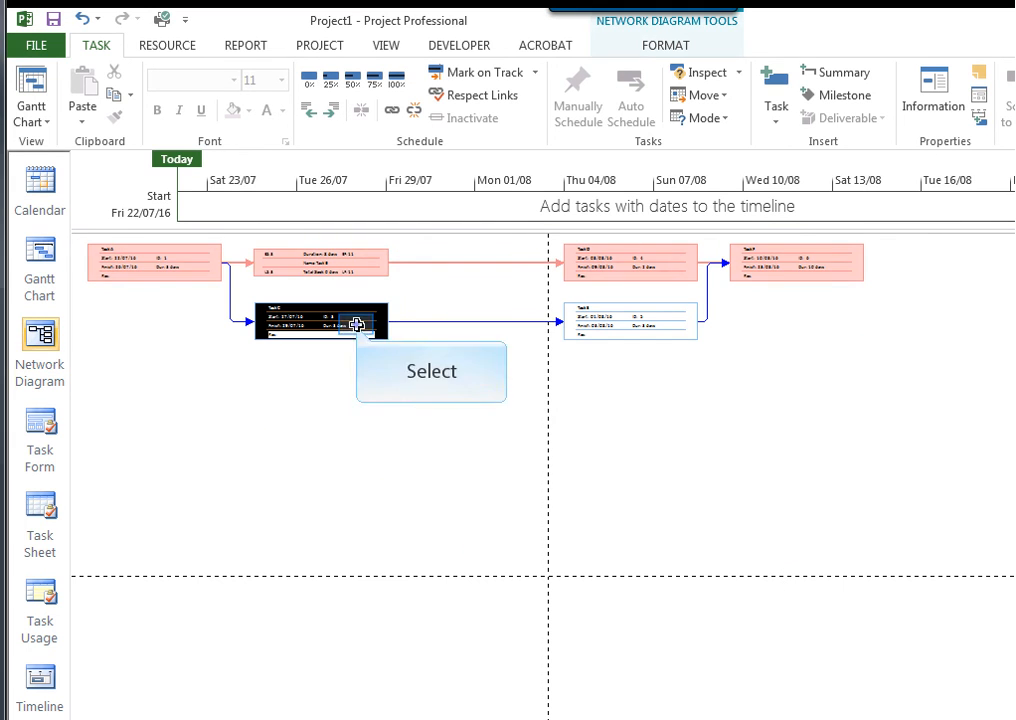
pyautogui.keyDown('ctrl'); pyautogui.click(634, 258); pyautogui.keyUp('ctrl')
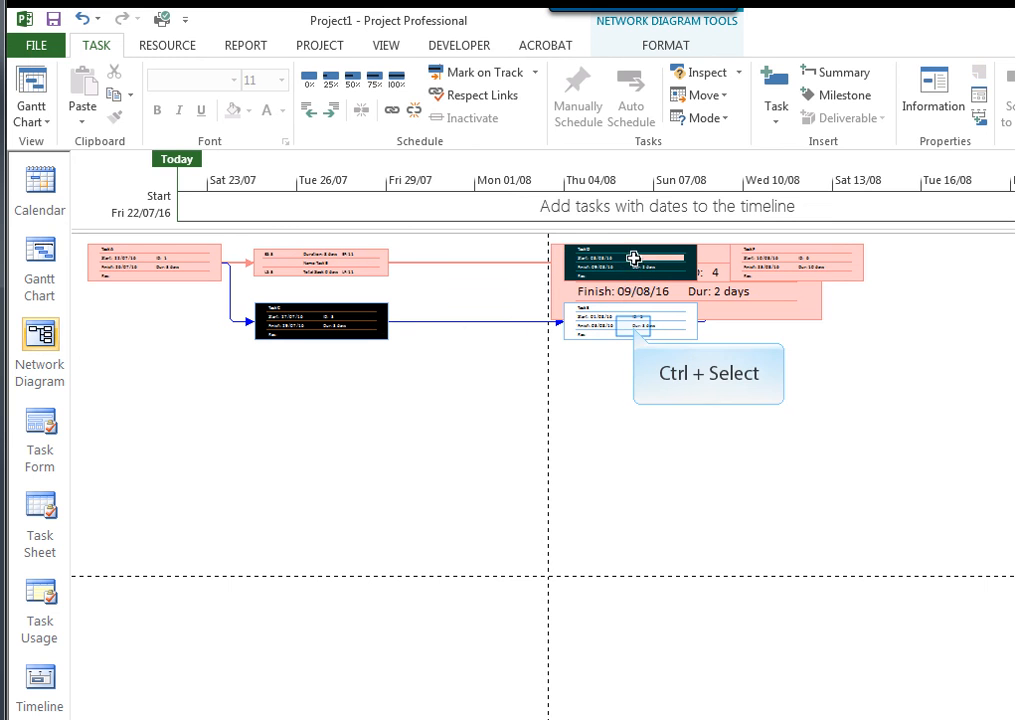
pyautogui.keyDown('ctrl'); pyautogui.click(637, 324); pyautogui.keyUp('ctrl')
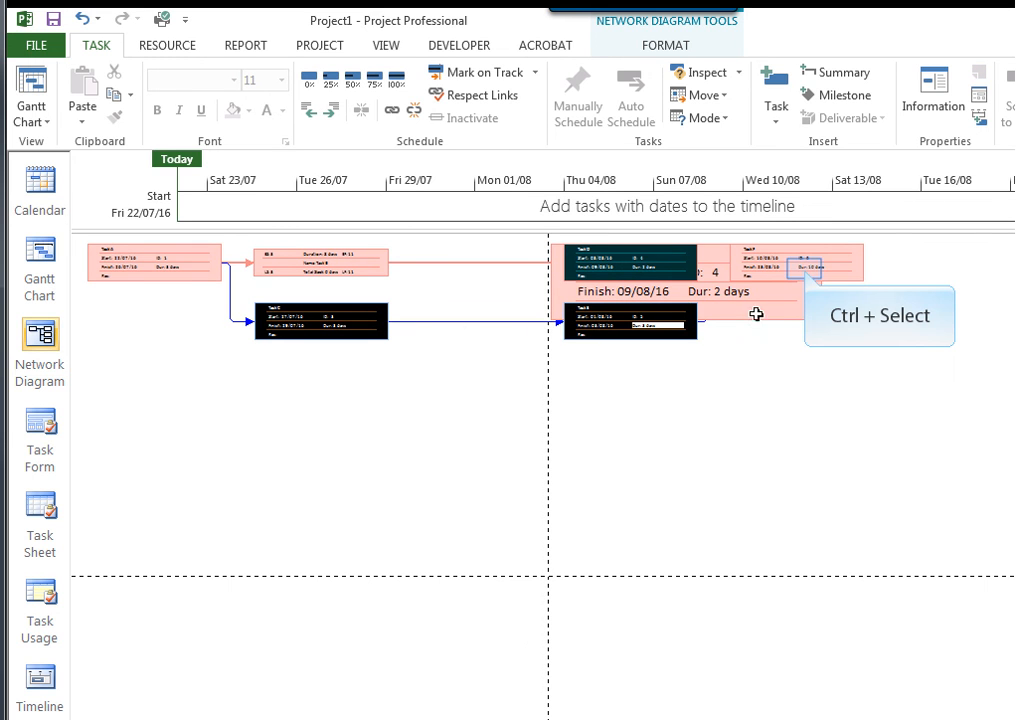
pyautogui.keyDown('ctrl'); pyautogui.click(805, 269); pyautogui.keyUp('ctrl')
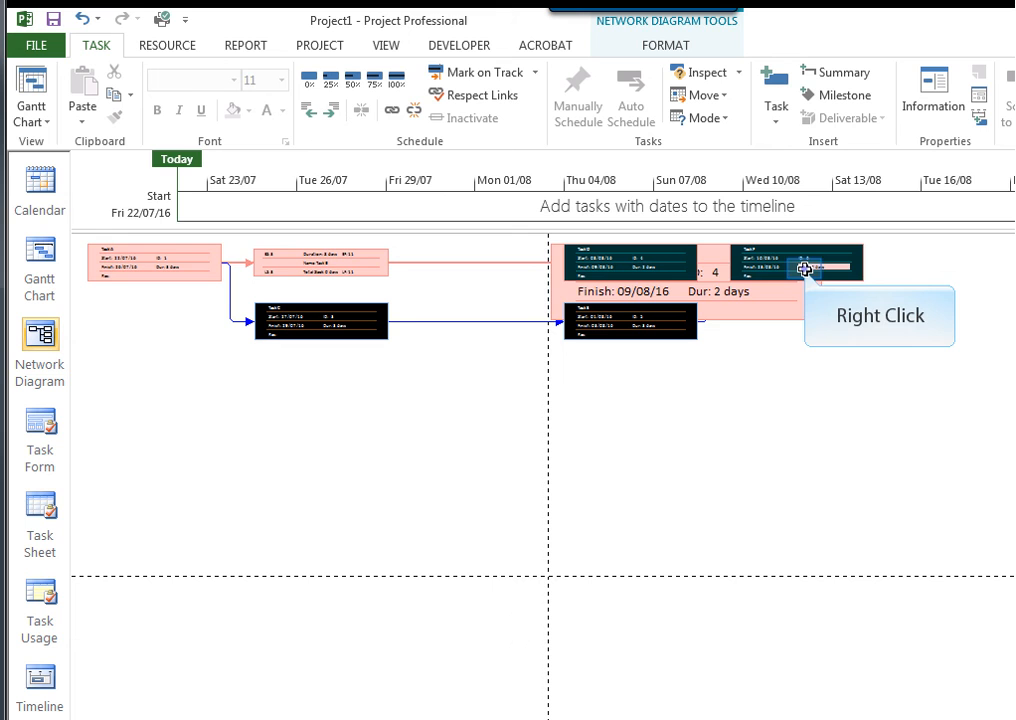
pyautogui.rightClick(805, 269)
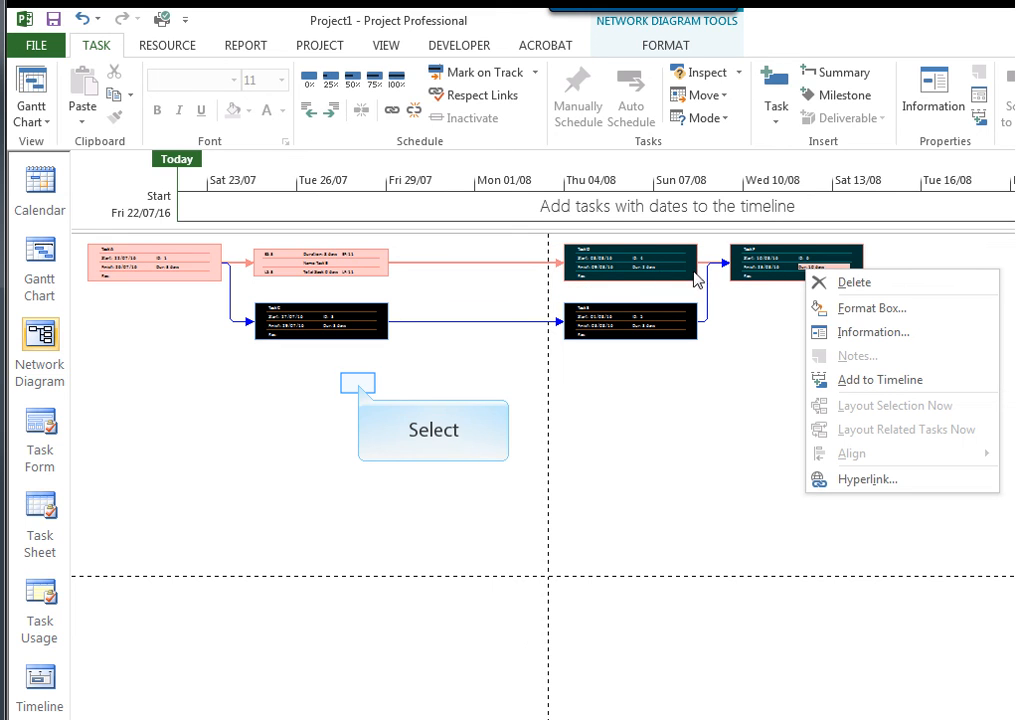
pyautogui.click(358, 386)
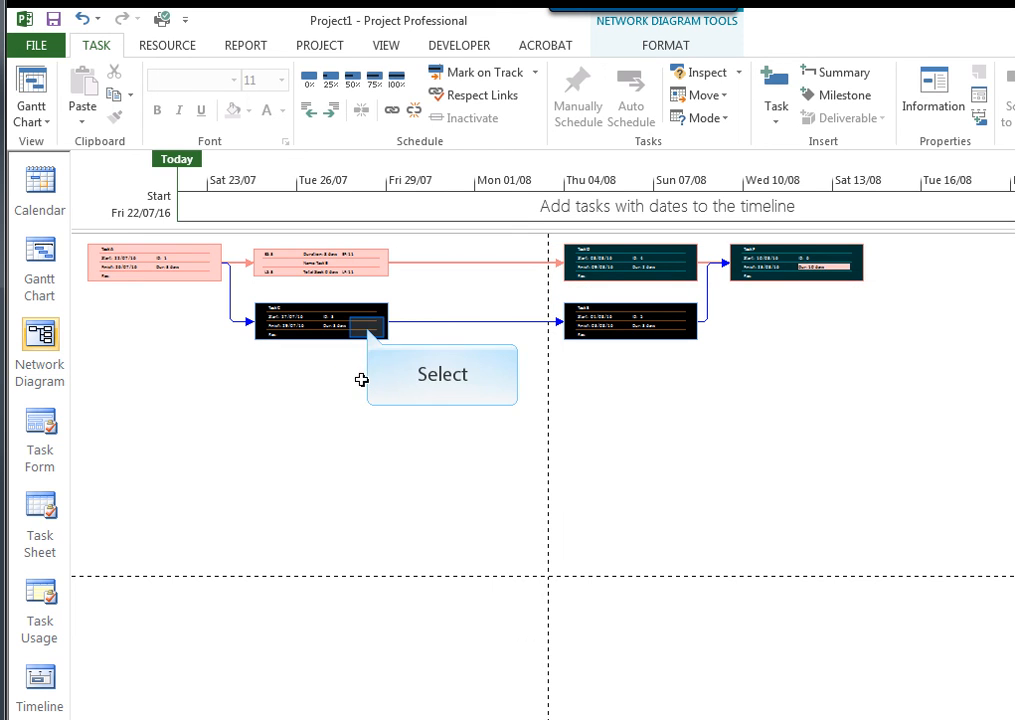
pyautogui.click(363, 331)
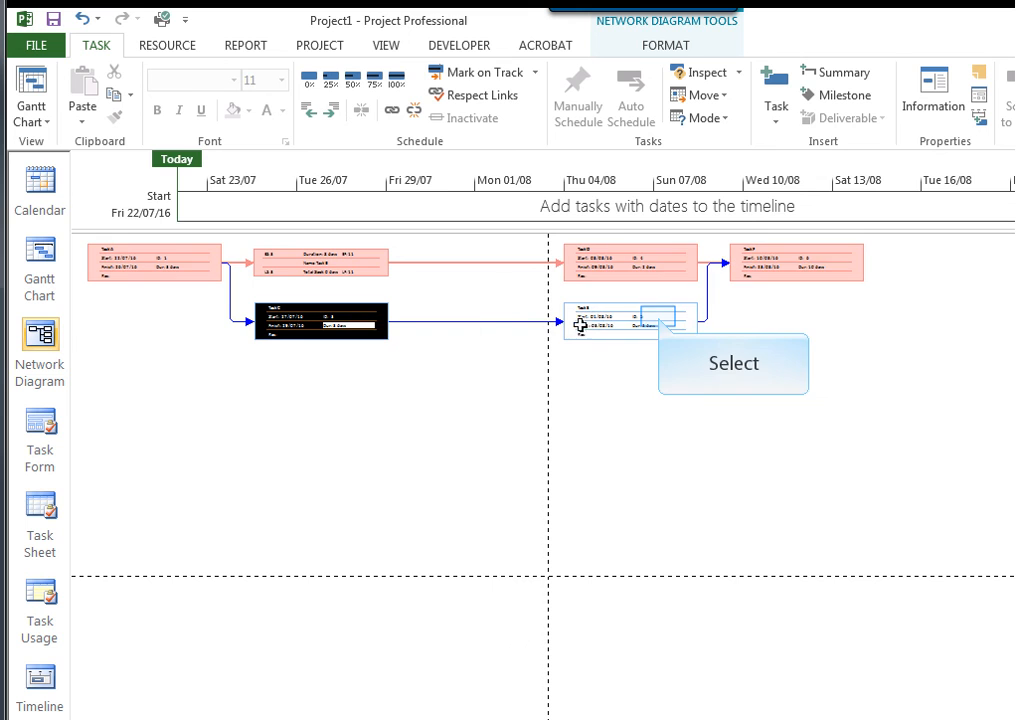
pyautogui.click(659, 317)
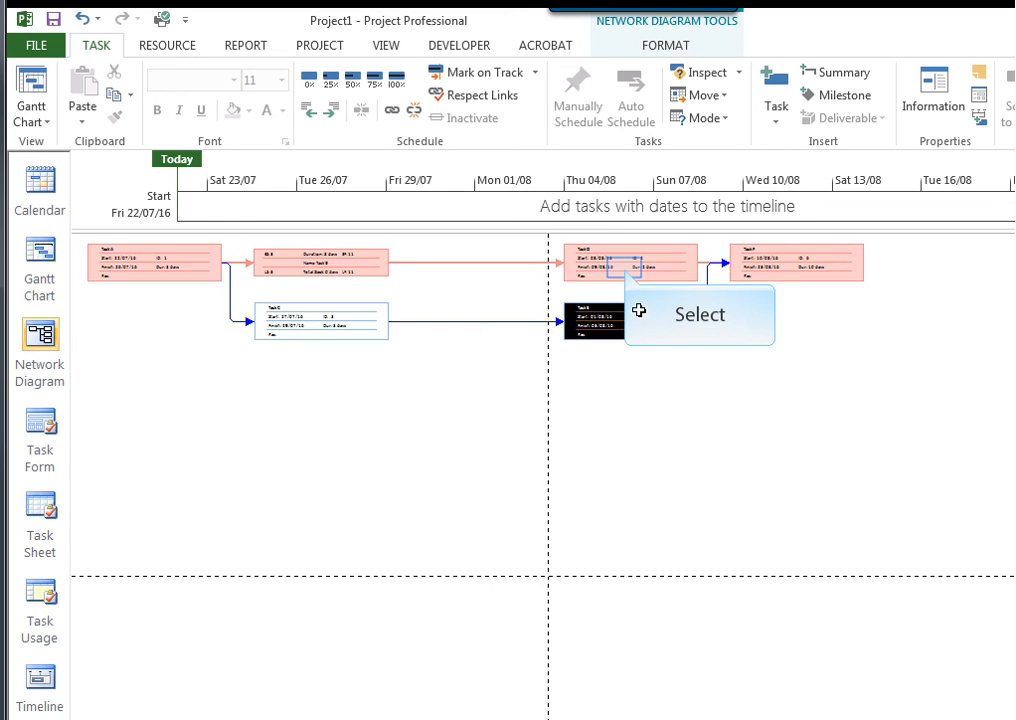
# - Format the Task D box in the network diagram to use Data Template 1
pyautogui.rightClick(625, 268)
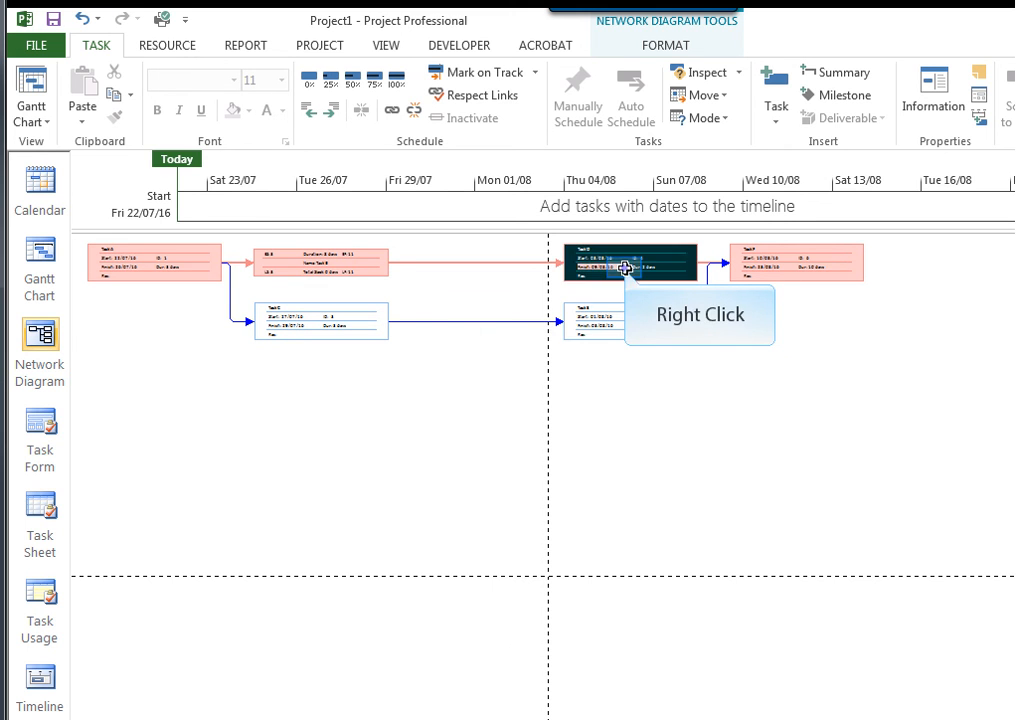
pyautogui.rightClick(625, 268)
pyautogui.click(687, 307)
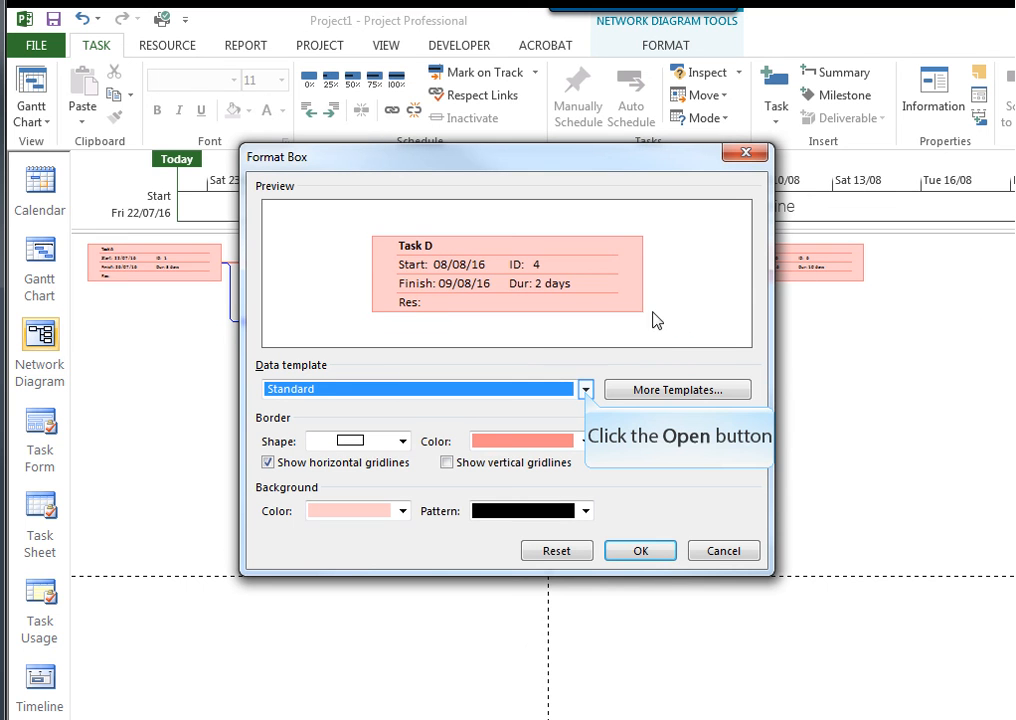
pyautogui.click(585, 390)
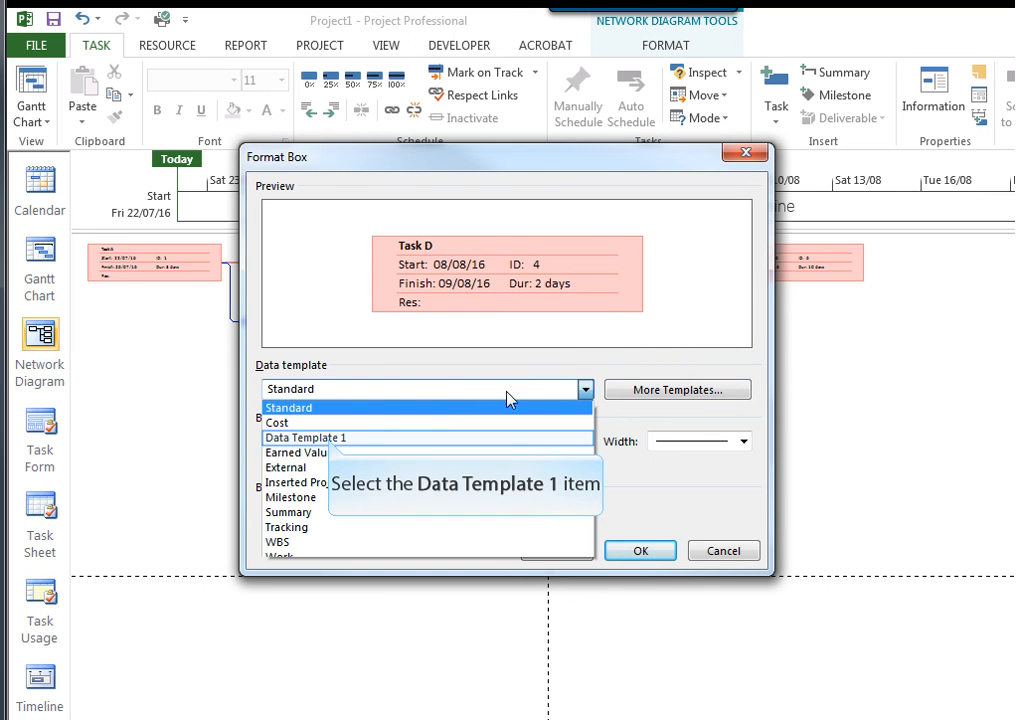
pyautogui.click(333, 438)
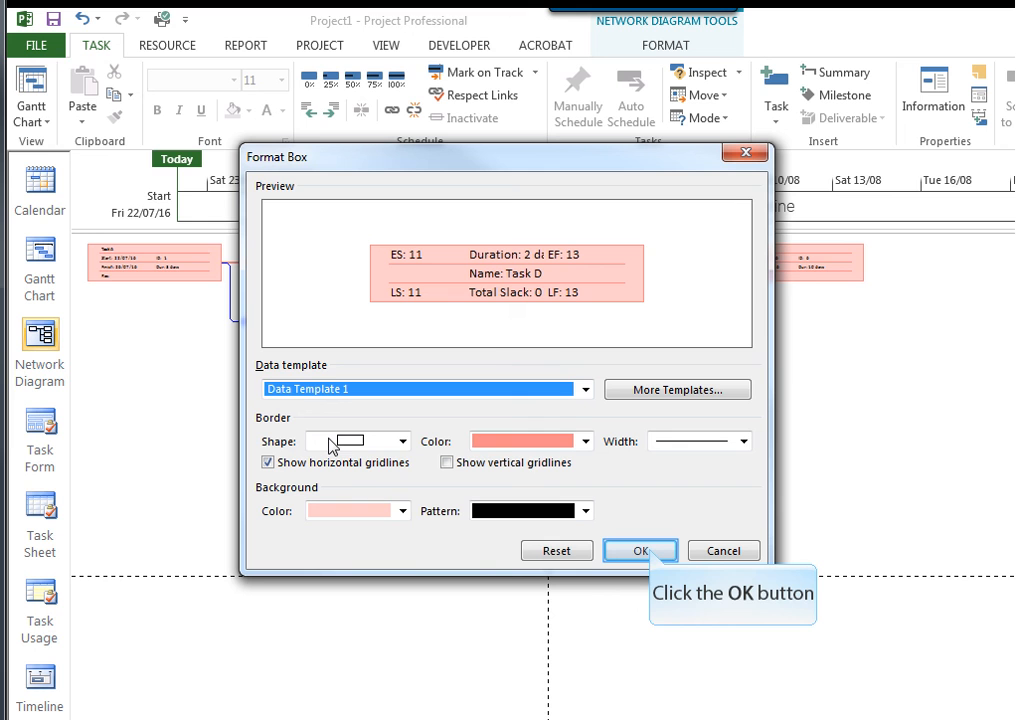
pyautogui.click(642, 551)
# - Format the Task C box in the network diagram to use Data Template 1
pyautogui.click(368, 319)
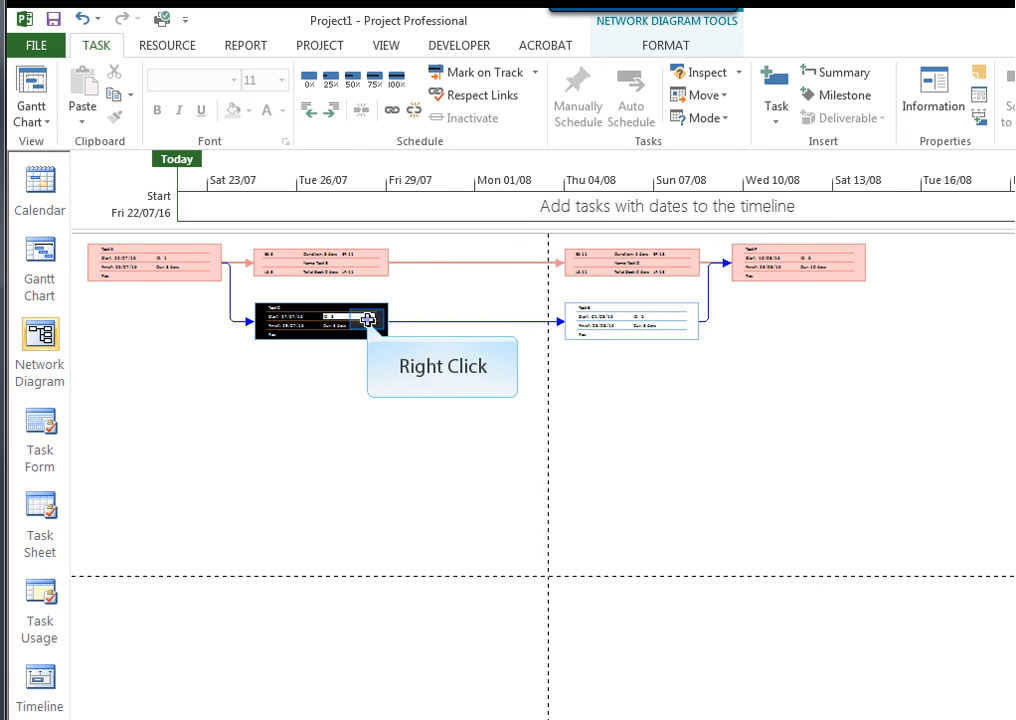
pyautogui.rightClick(368, 319)
pyautogui.click(415, 358)
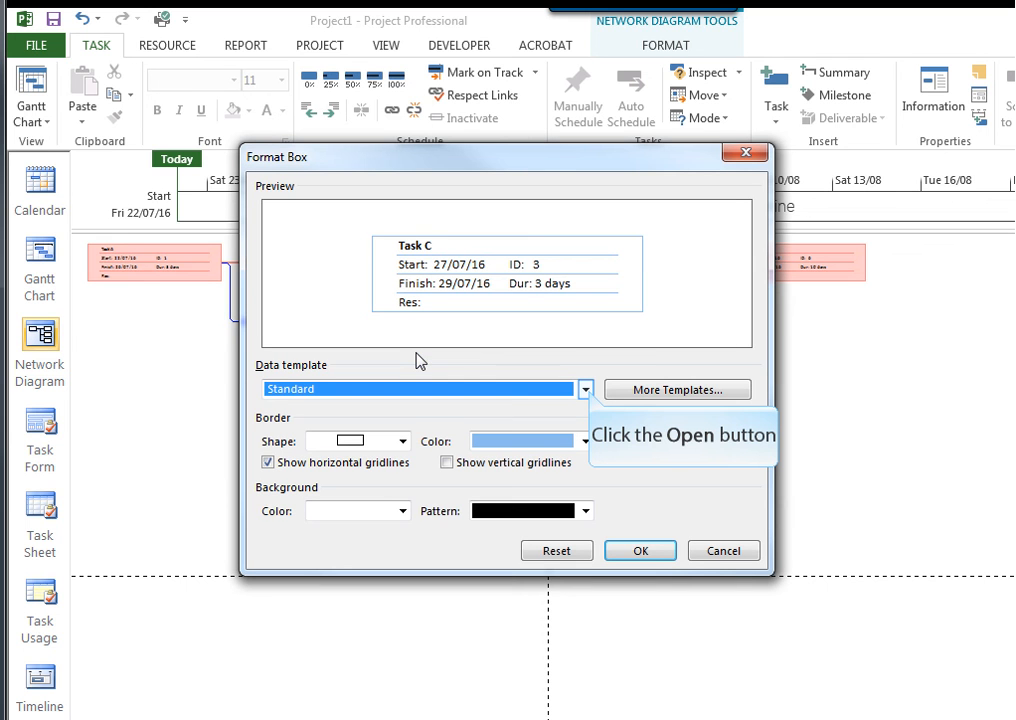
pyautogui.click(585, 389)
pyautogui.click(304, 438)
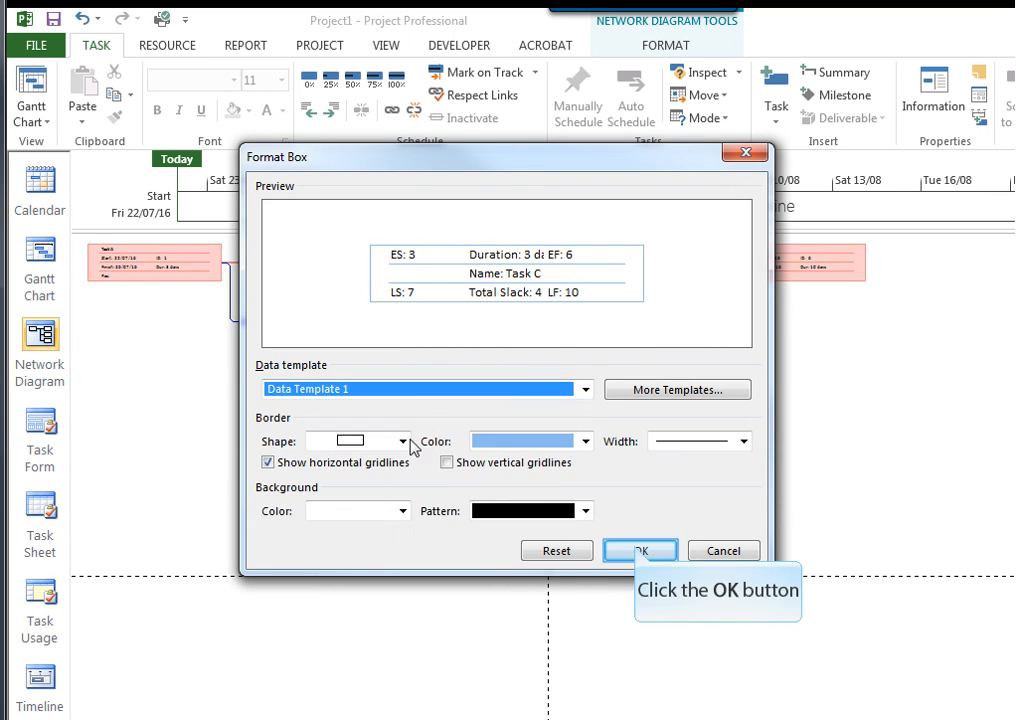
pyautogui.click(639, 551)
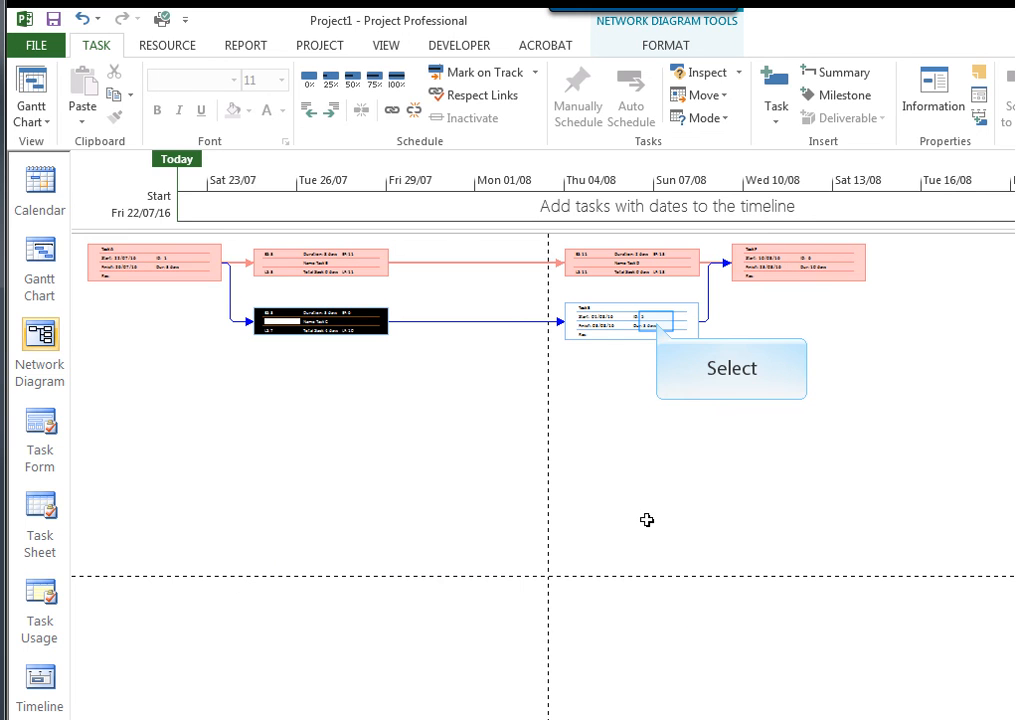
# - Format the Task E box in the network diagram to use Data Template 1
pyautogui.click(657, 322)
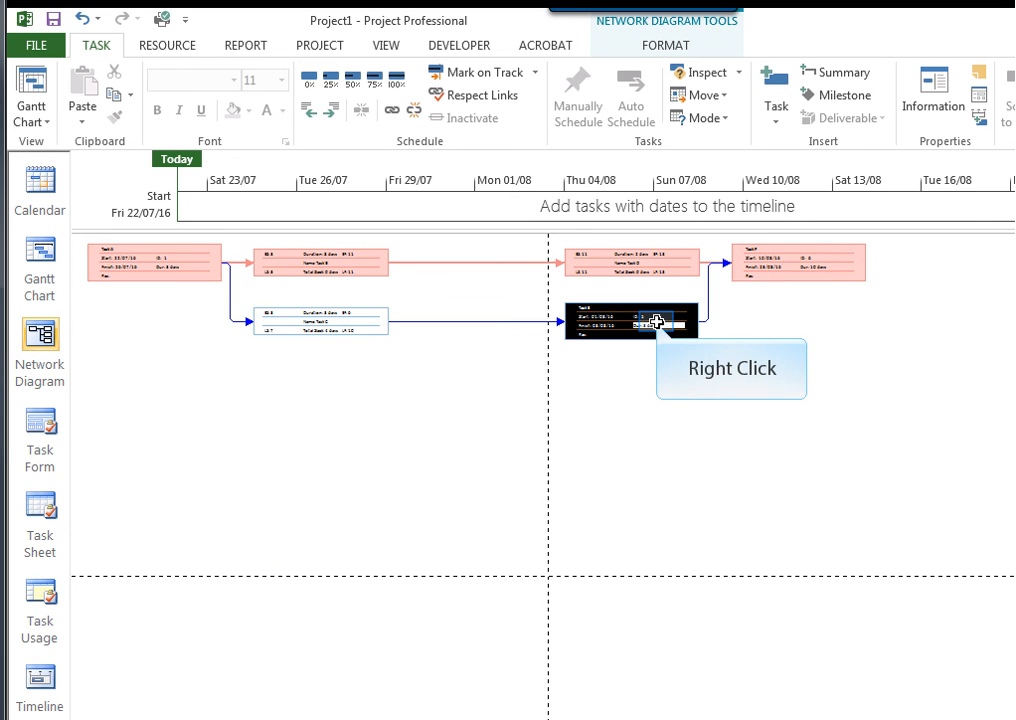
pyautogui.rightClick(657, 322)
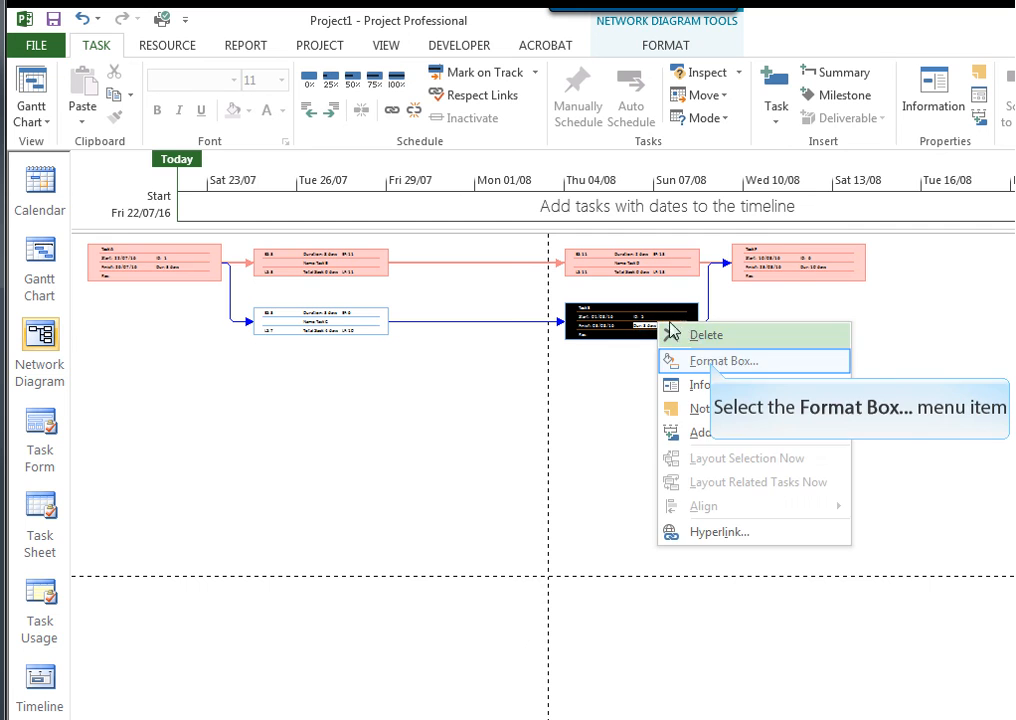
pyautogui.click(712, 364)
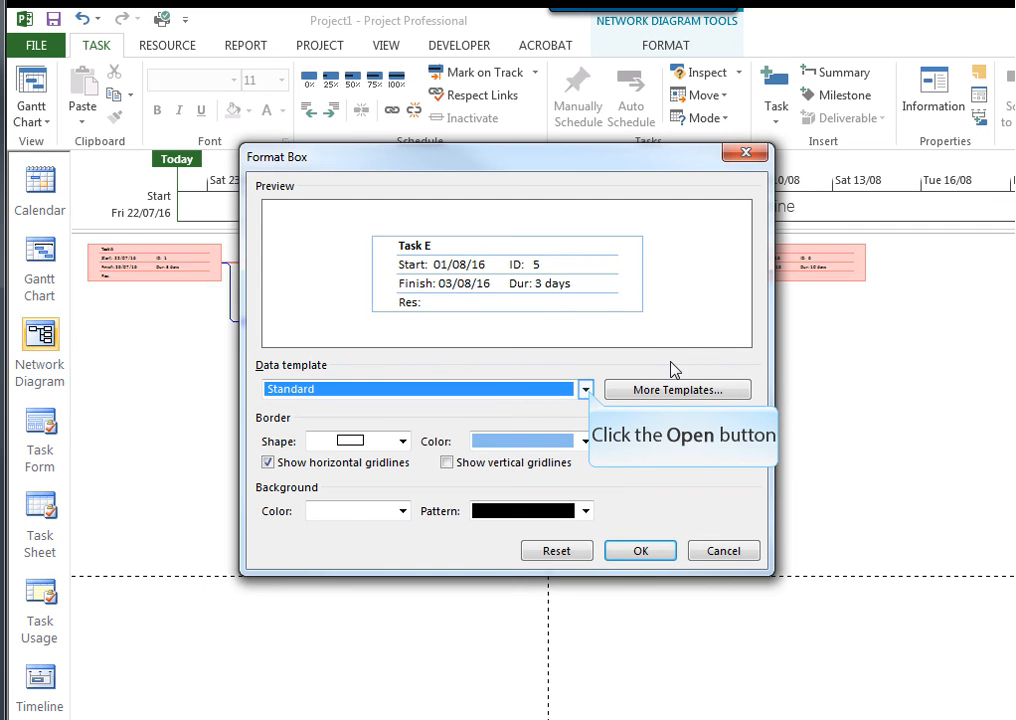
pyautogui.click(587, 390)
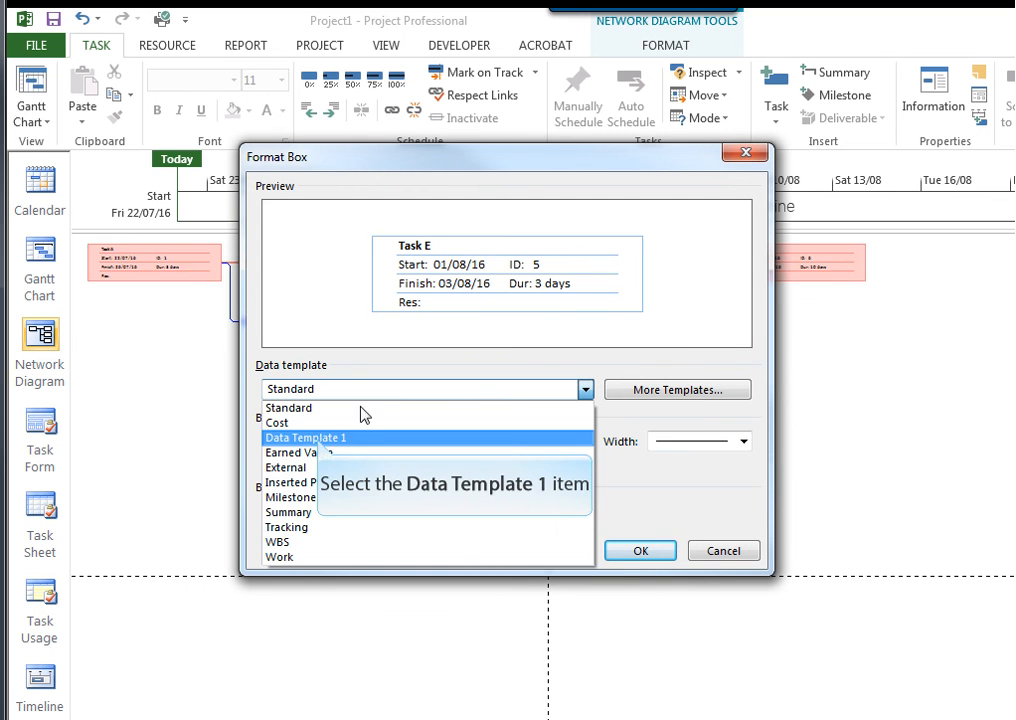
pyautogui.click(415, 431)
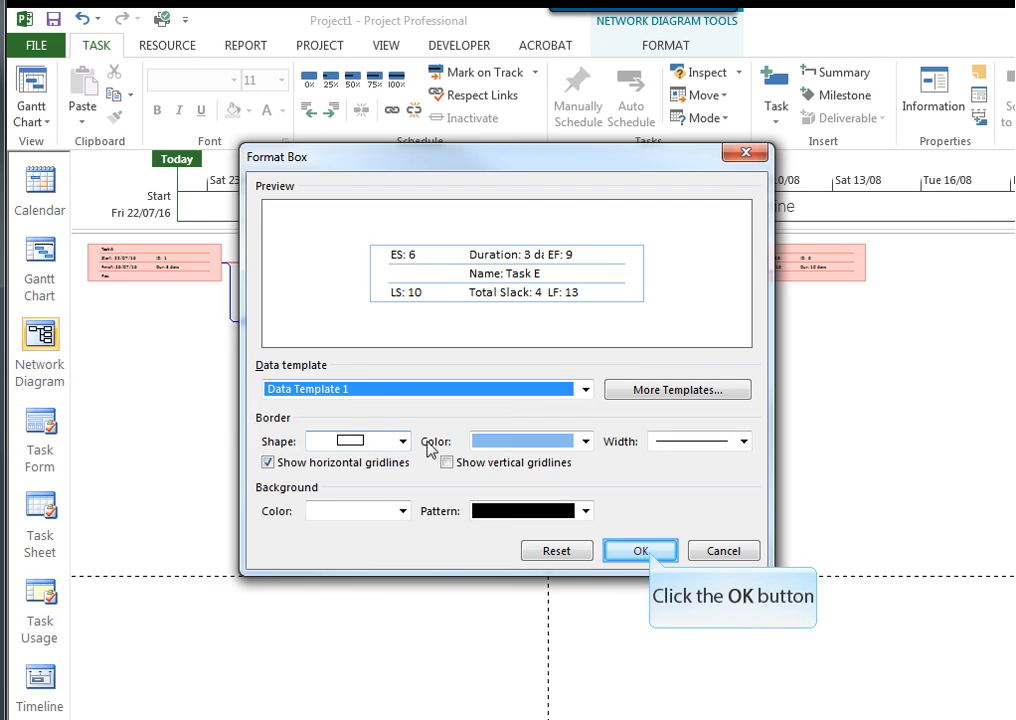
pyautogui.click(641, 551)
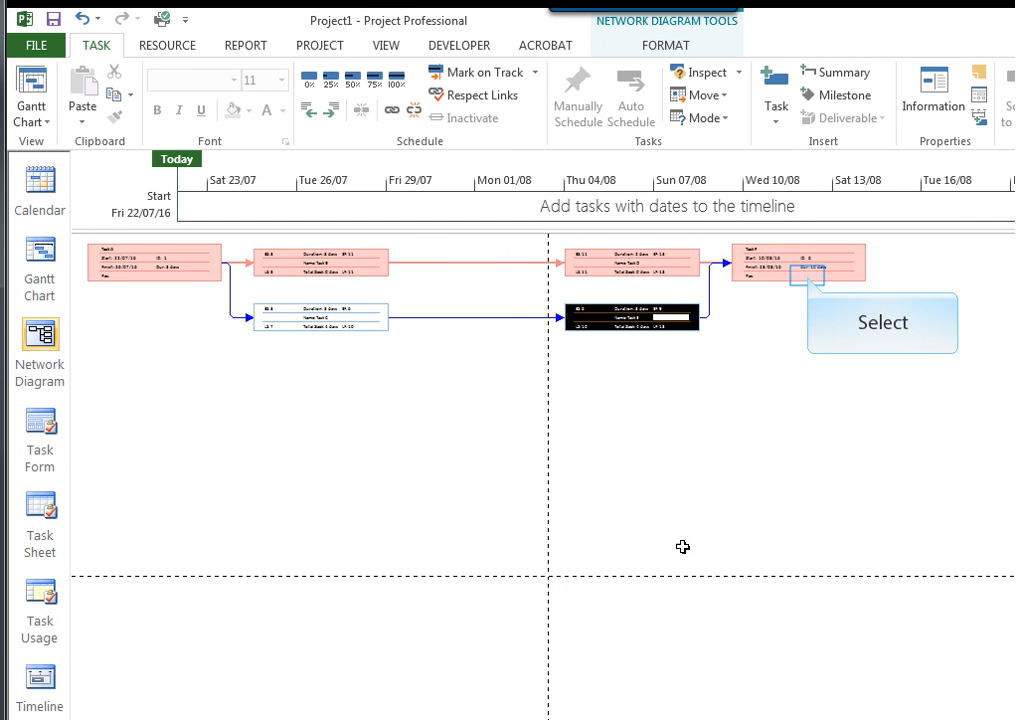
# - Format the Task F box in the network diagram to use Data Template 1
pyautogui.click(806, 272)
pyautogui.rightClick(808, 276)
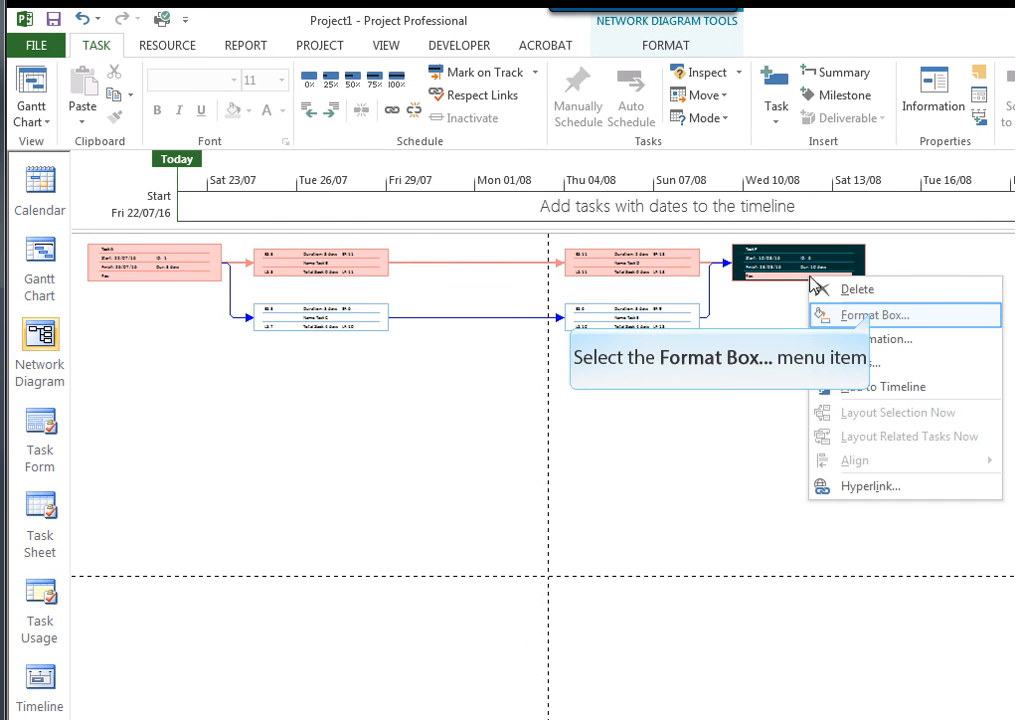
pyautogui.click(873, 318)
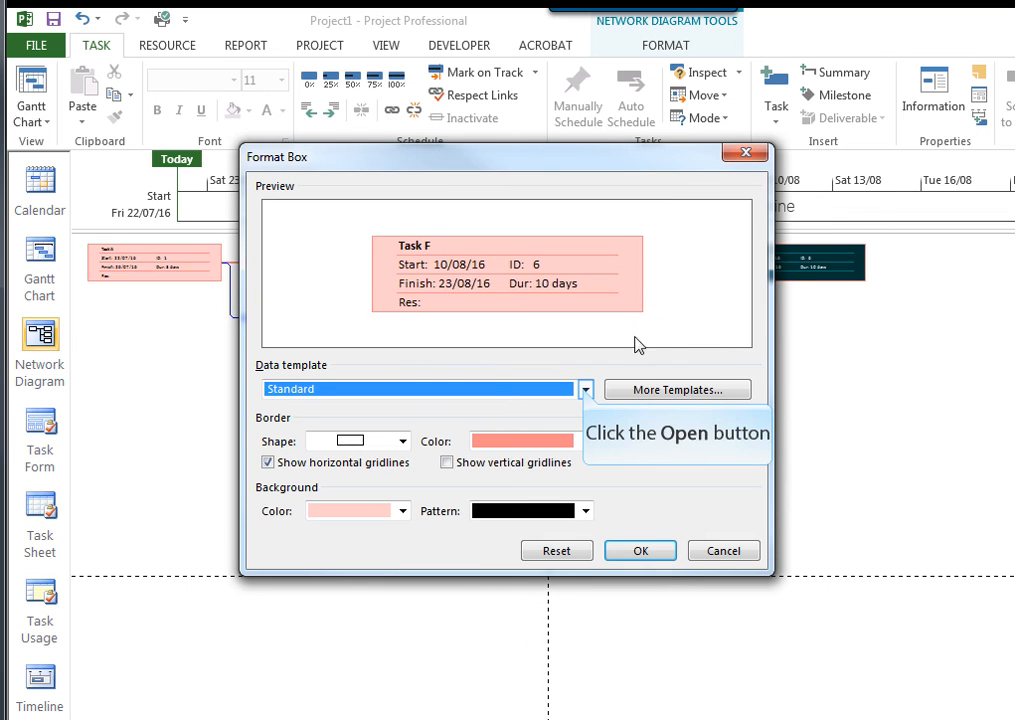
pyautogui.click(586, 390)
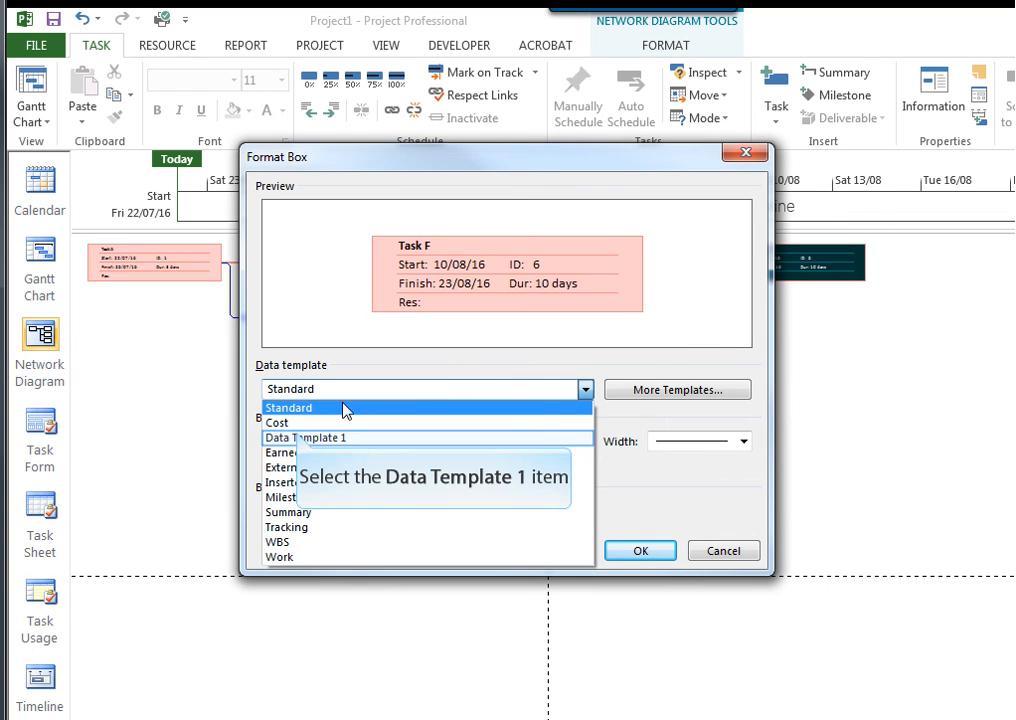
pyautogui.click(297, 438)
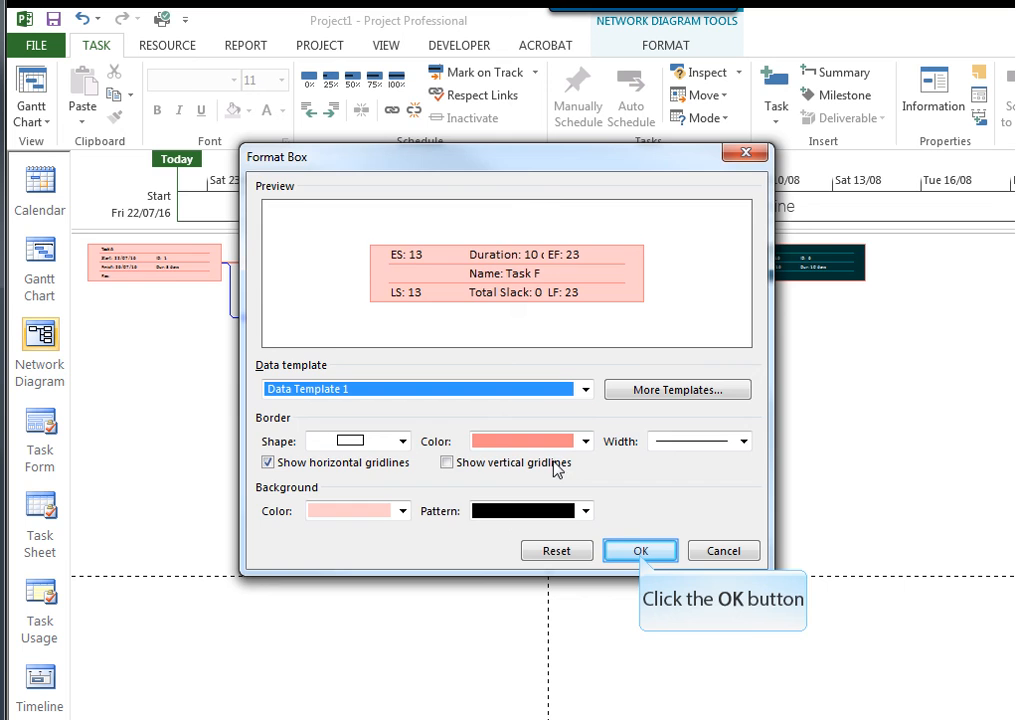
pyautogui.click(641, 551)
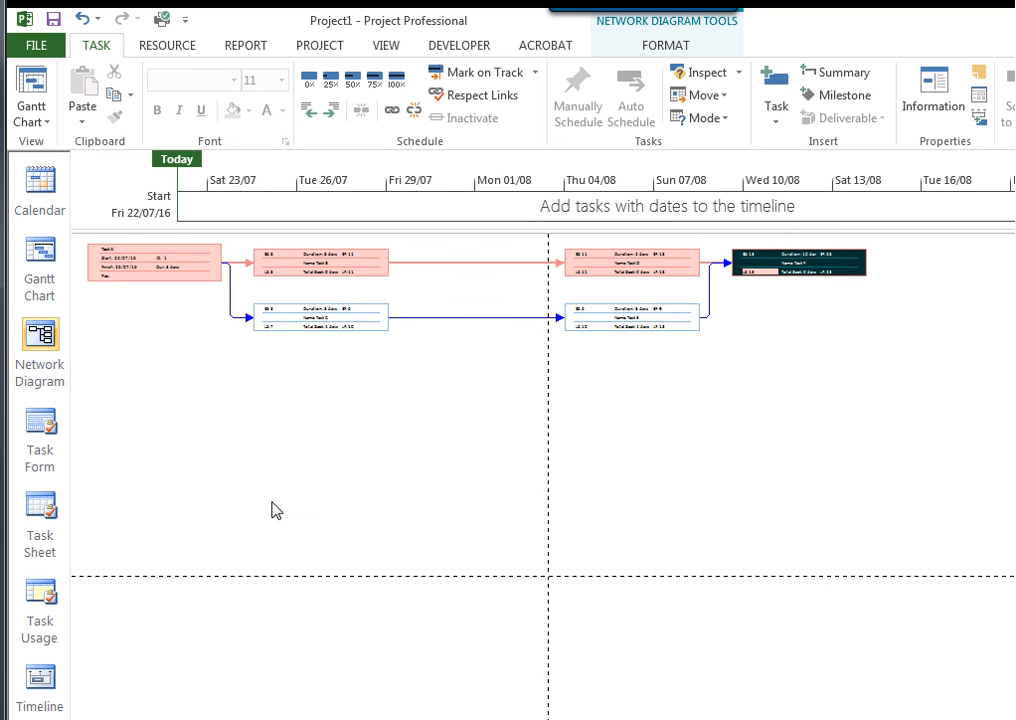
# - Format the Task A box in the network diagram to use Data Template 1
pyautogui.scroll(5, 187, 397)
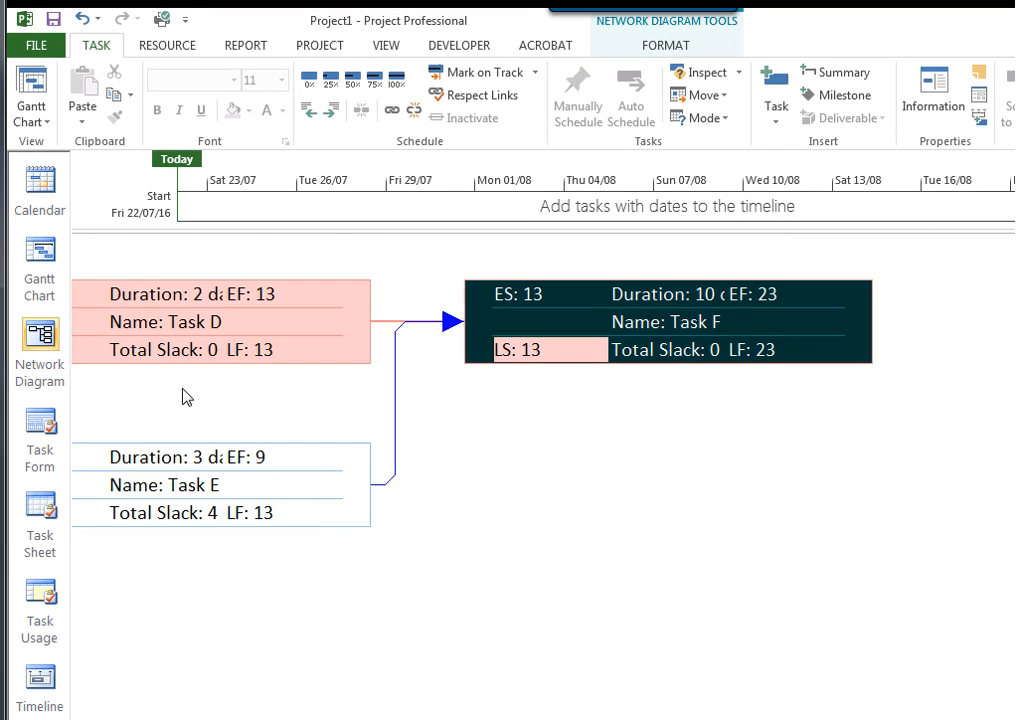
pyautogui.scroll(1, 187, 397)
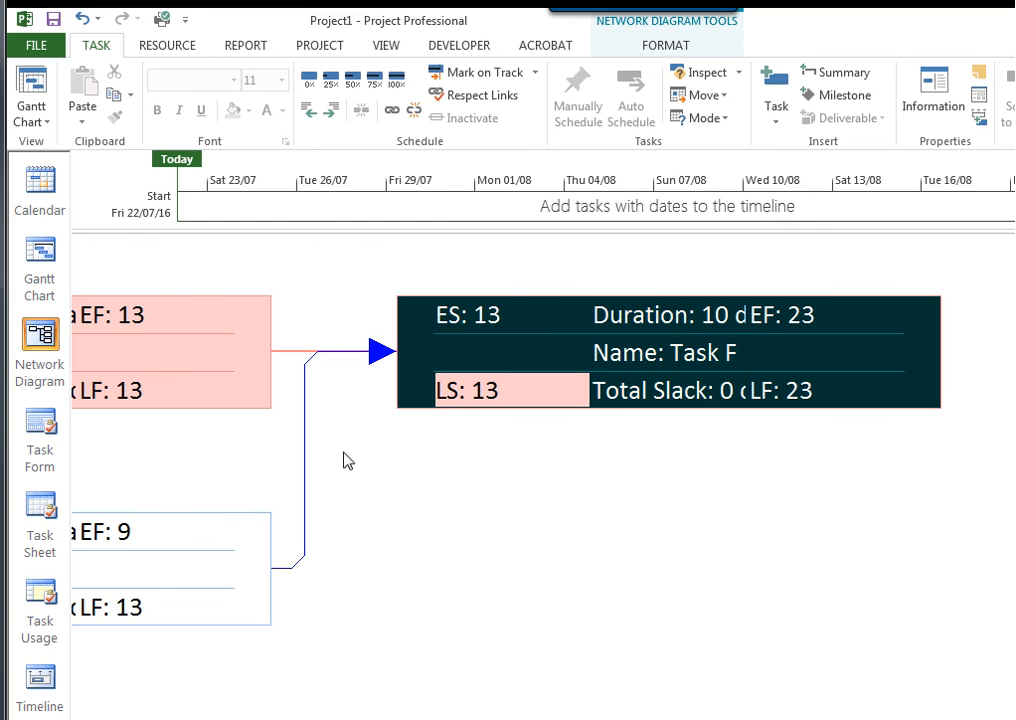
pyautogui.scroll(-1, 345, 460)
pyautogui.scroll(-1, 345, 460)
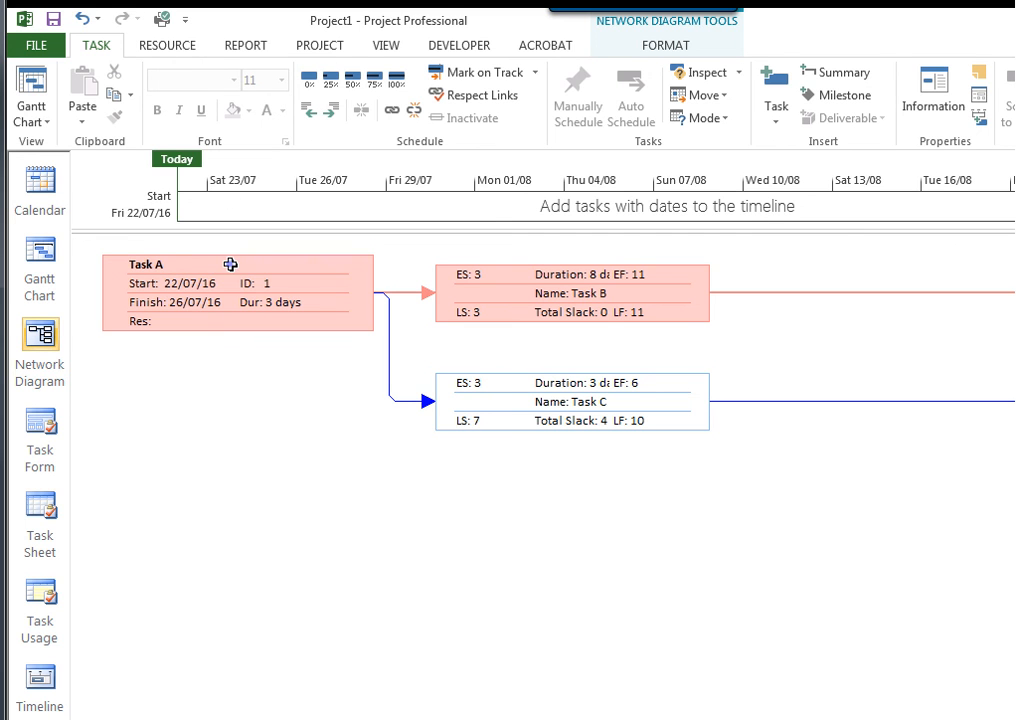
pyautogui.rightClick(230, 264)
pyautogui.click(313, 305)
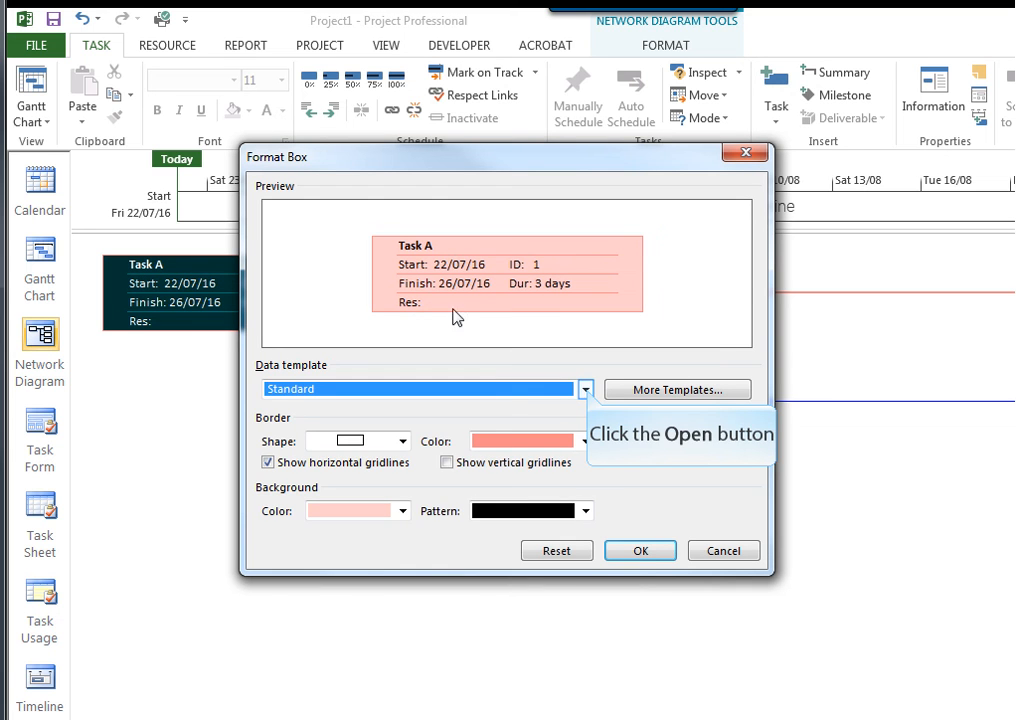
pyautogui.click(585, 390)
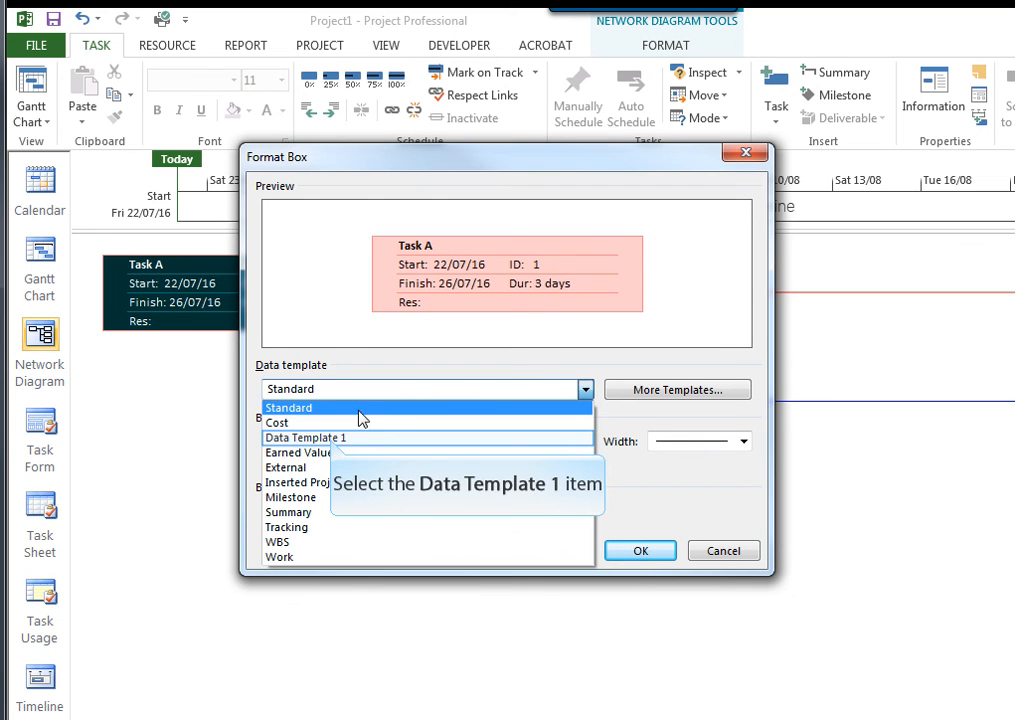
pyautogui.click(334, 439)
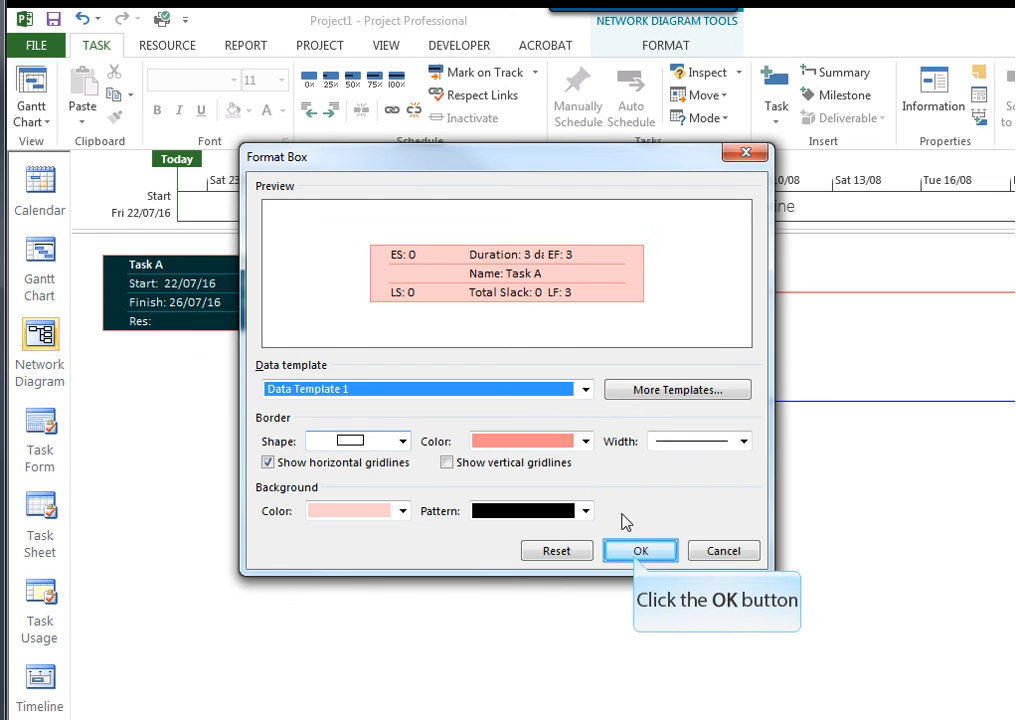
pyautogui.click(640, 552)
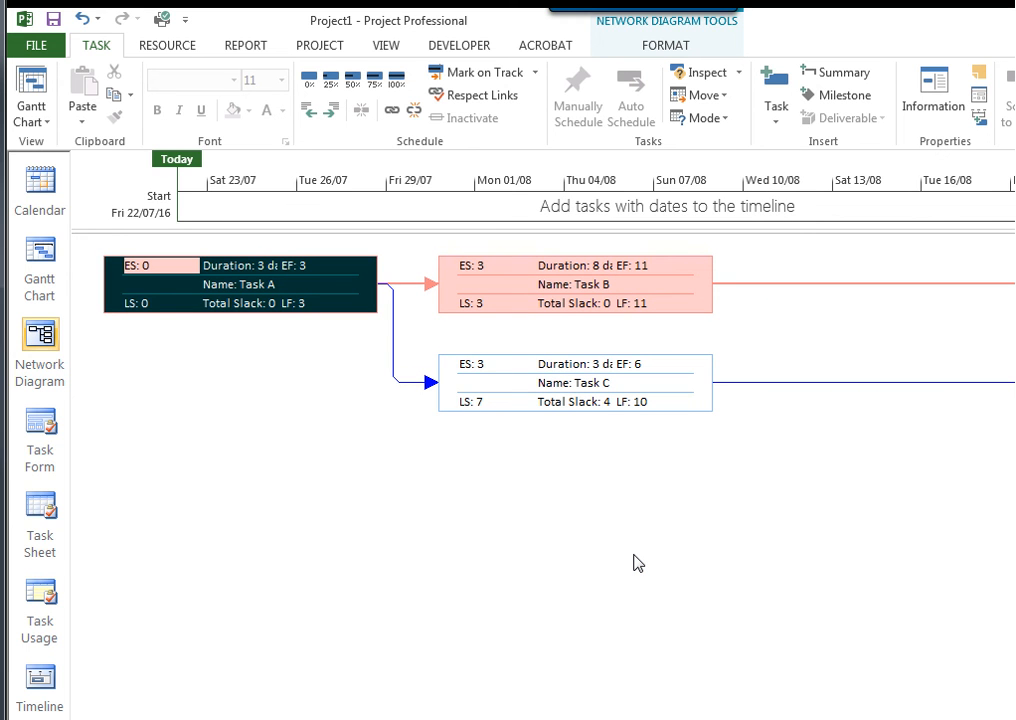